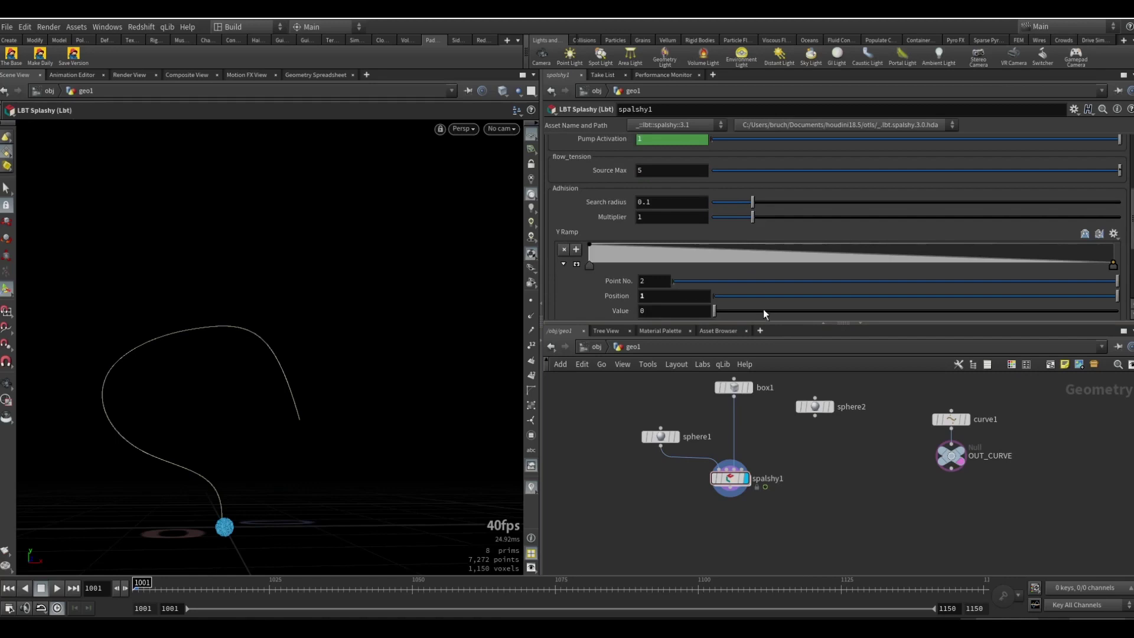
Display sphere1 in the viewport to examine the emitter geometry.
middle_click_drag(734, 439, 731, 463)
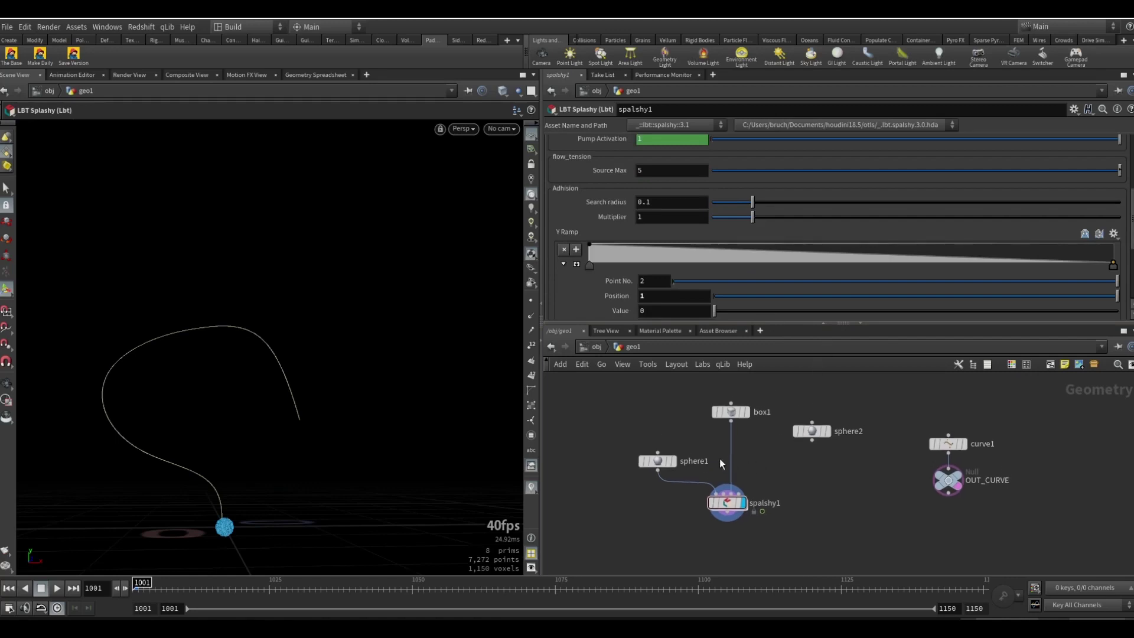
scroll(699, 447, "up", 2)
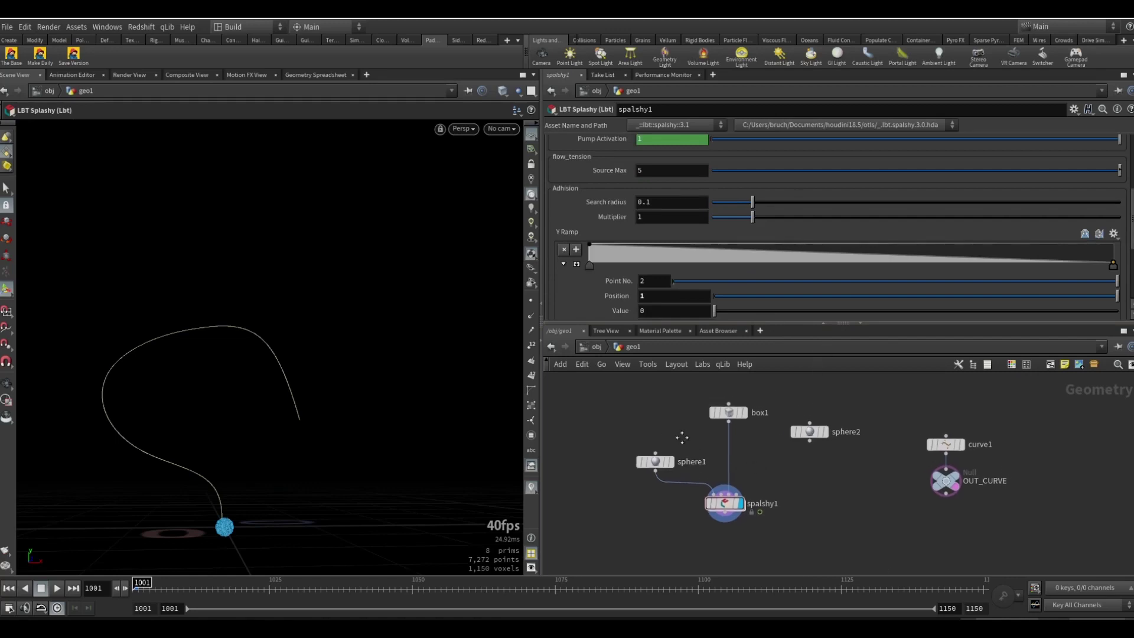
left_click(652, 463)
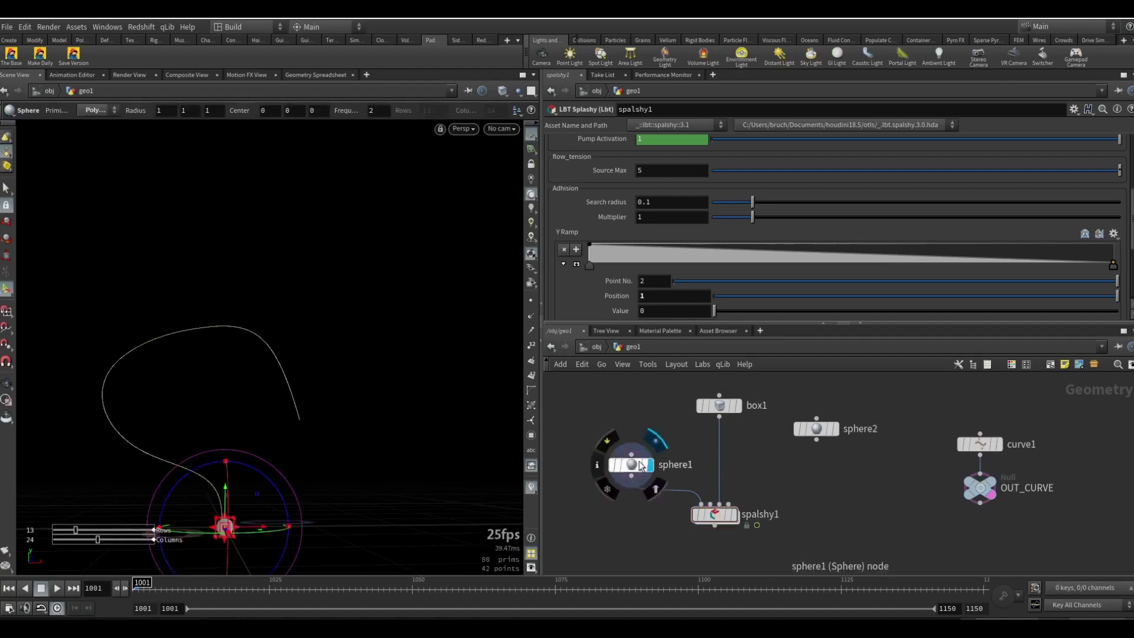
key("Escape")
left_click_drag(257, 524, 358, 476)
Template box1 as a wireframe bounding volume and display the spalshy1 node with it.
left_click(738, 406)
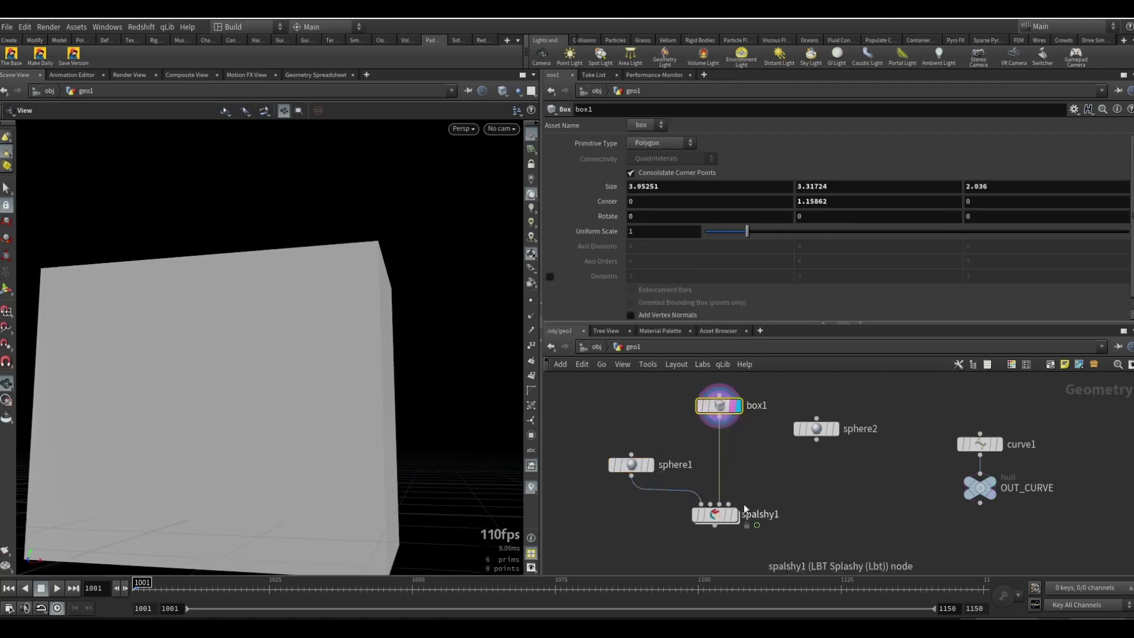
mouse_move(730, 515)
left_click(739, 490)
left_click(716, 517)
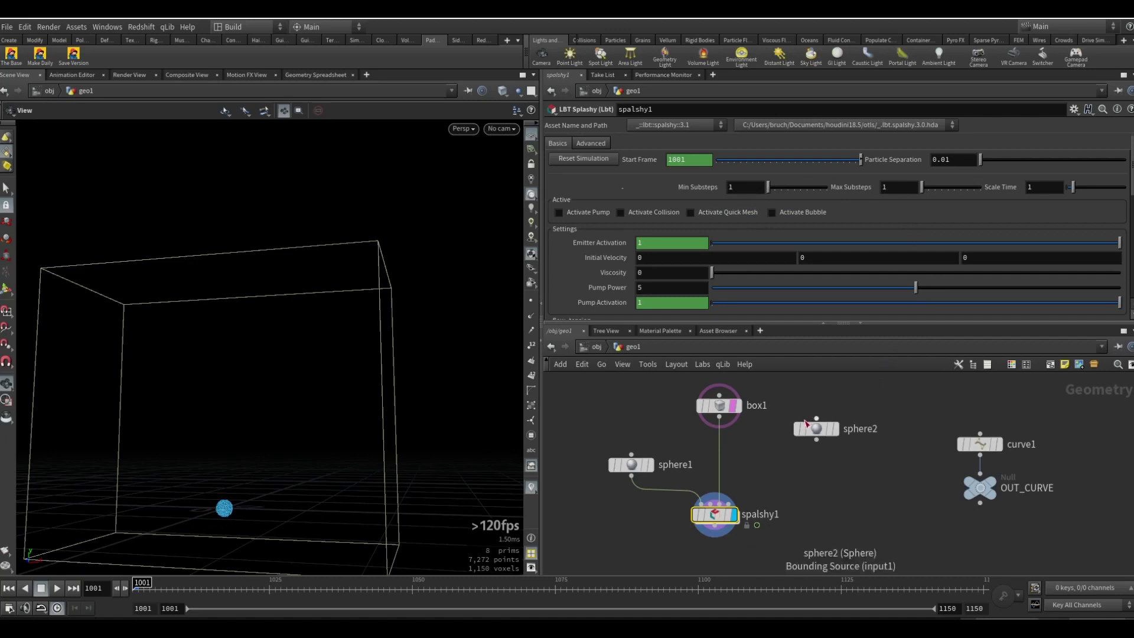
Move sphere2 up beside box1, display it, and connect it to the fourth input of spalshy1.
middle_click_drag(791, 460, 806, 458)
left_click_drag(830, 428, 842, 410)
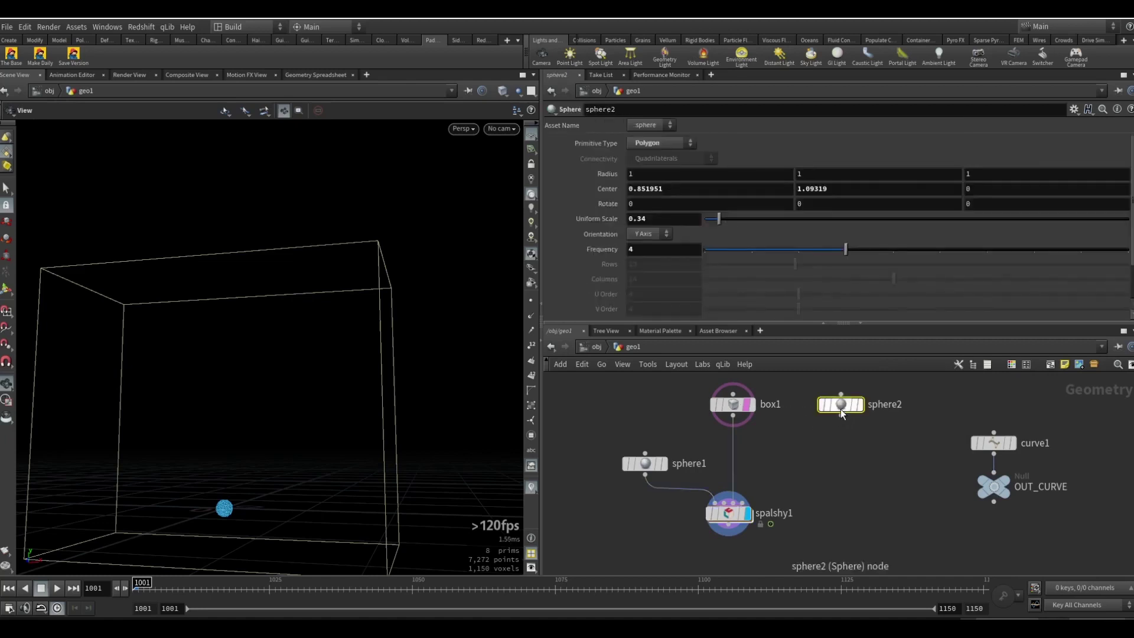
left_click(858, 405)
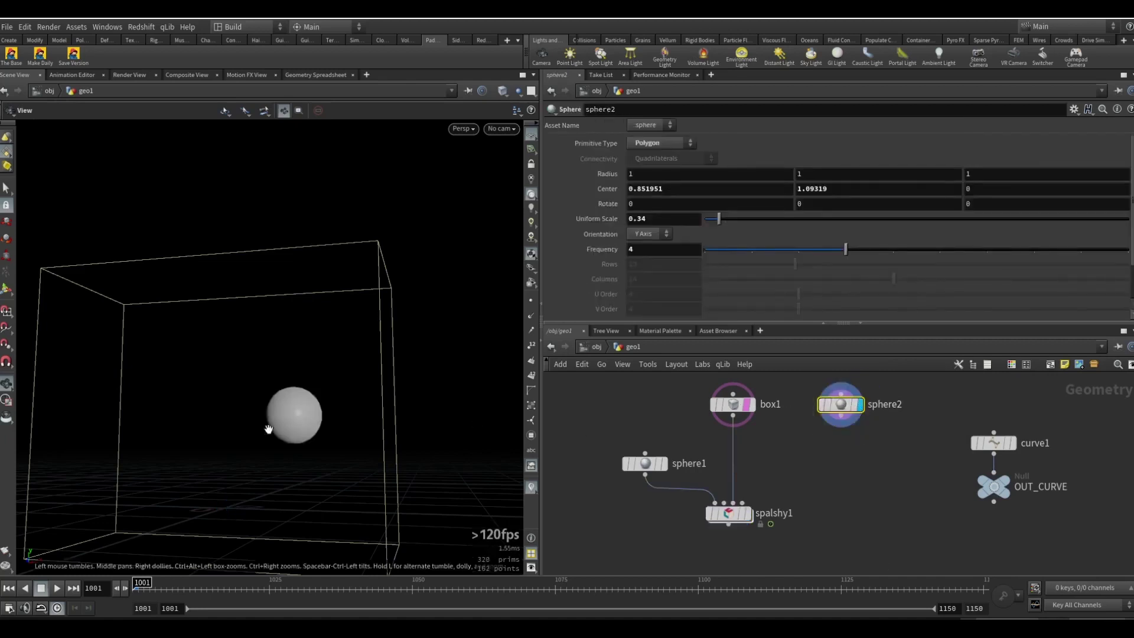
left_click(842, 416)
left_click(742, 503)
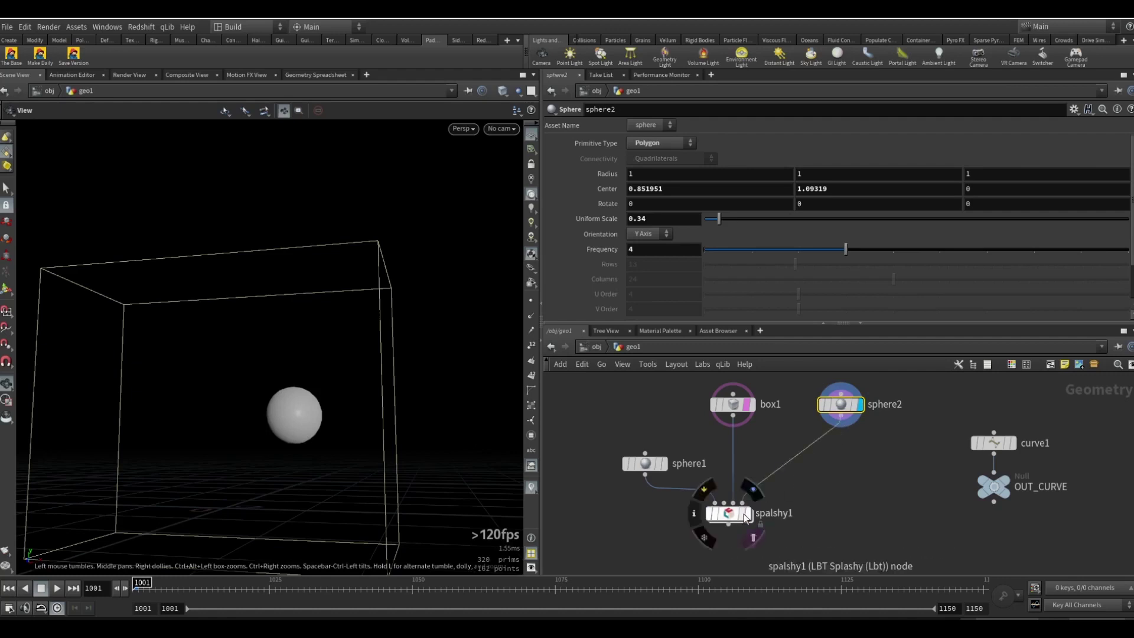
Display spalshy1 and enable Activate Collision.
left_click(747, 514)
left_click(746, 515)
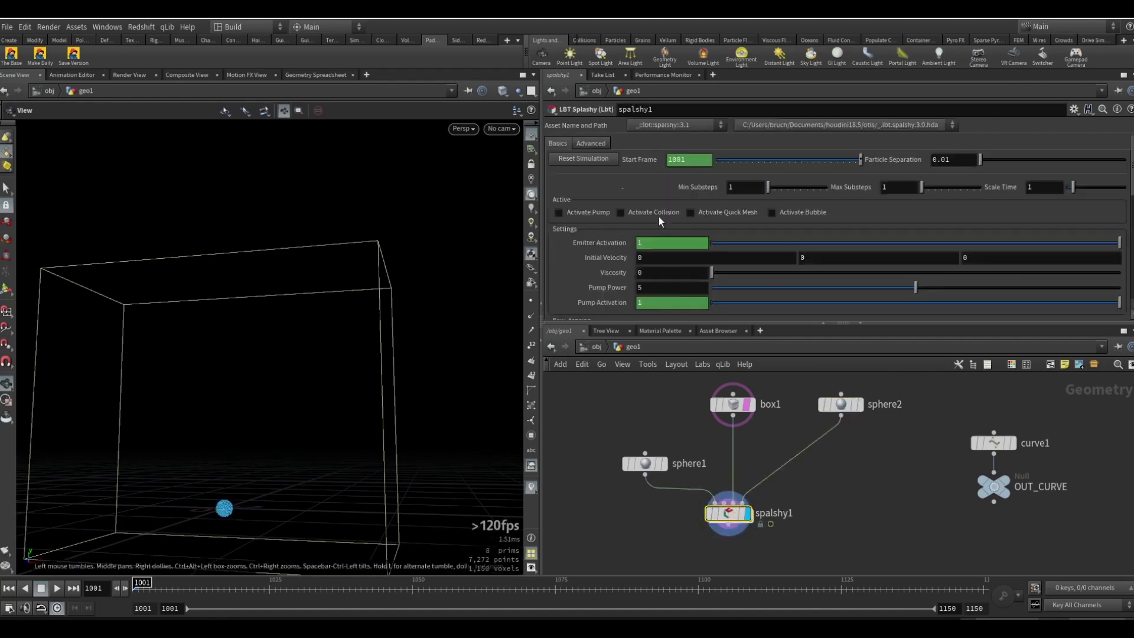
left_click(643, 211)
left_click_drag(263, 443, 294, 441)
middle_click_drag(817, 503, 816, 466)
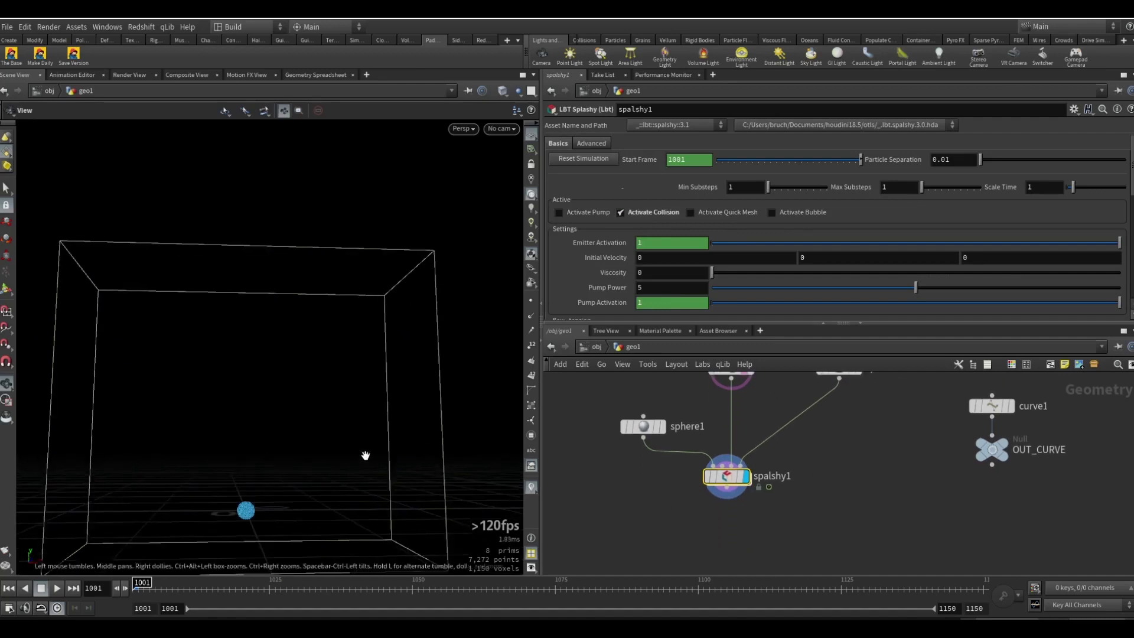
left_click_drag(367, 459, 372, 461)
Examine the force nodes inside spalshy1's solver and return to the geo1 network.
mouse_move(726, 474)
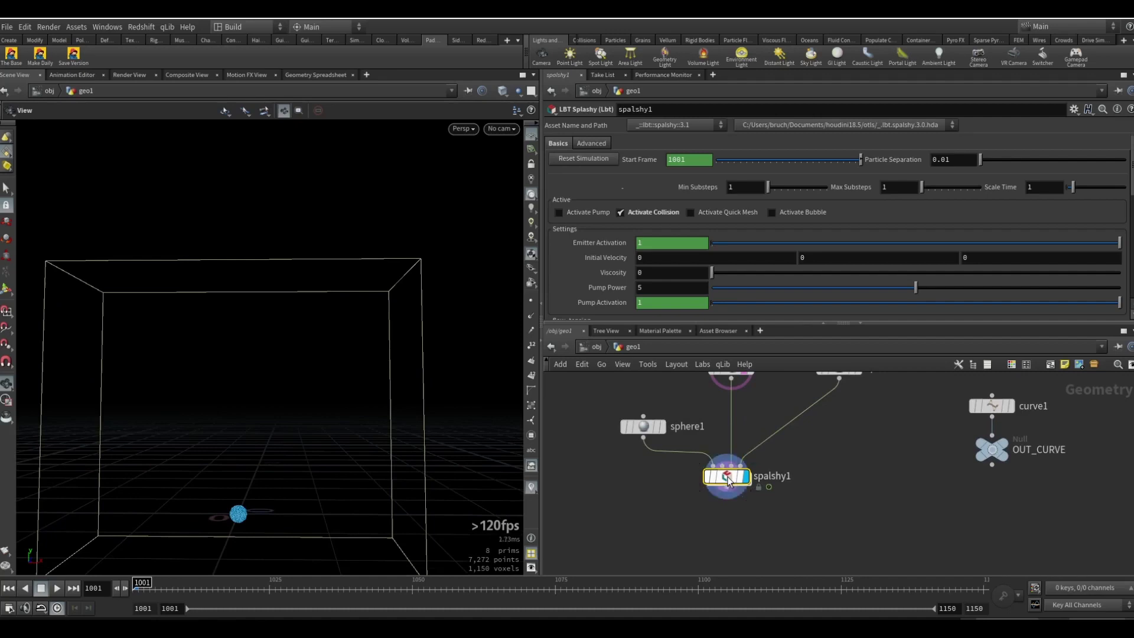
double_click(727, 476)
middle_click_drag(805, 484, 813, 420)
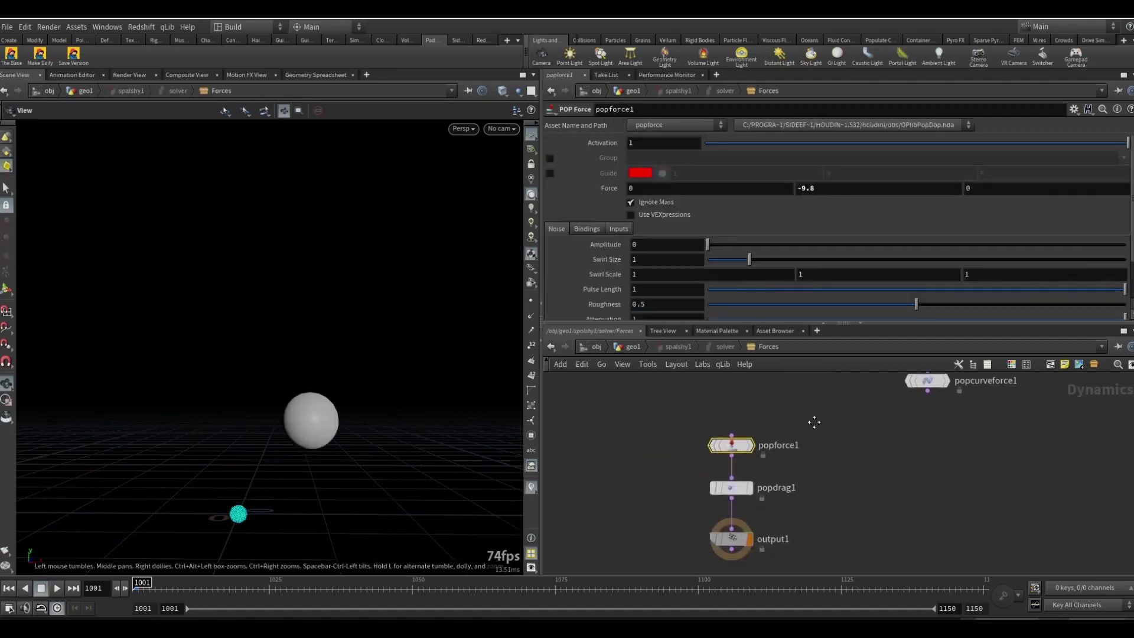
scroll(653, 432, "up", 3)
left_click_drag(644, 481, 800, 516)
left_click_drag(632, 420, 797, 469)
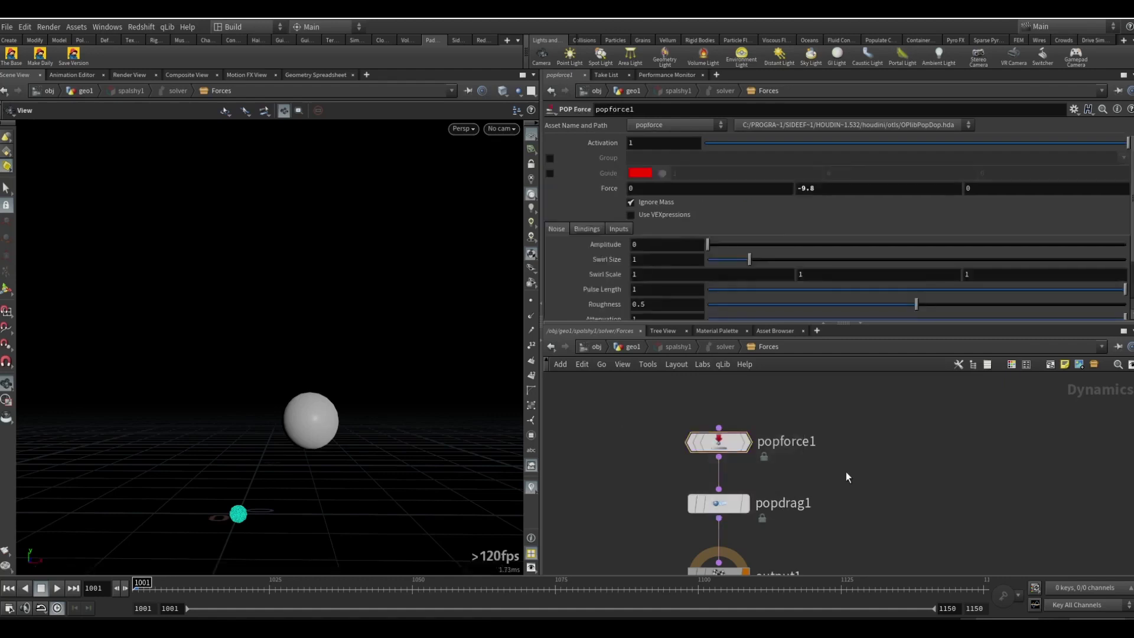
key("u")
scroll(649, 236, "down", 2)
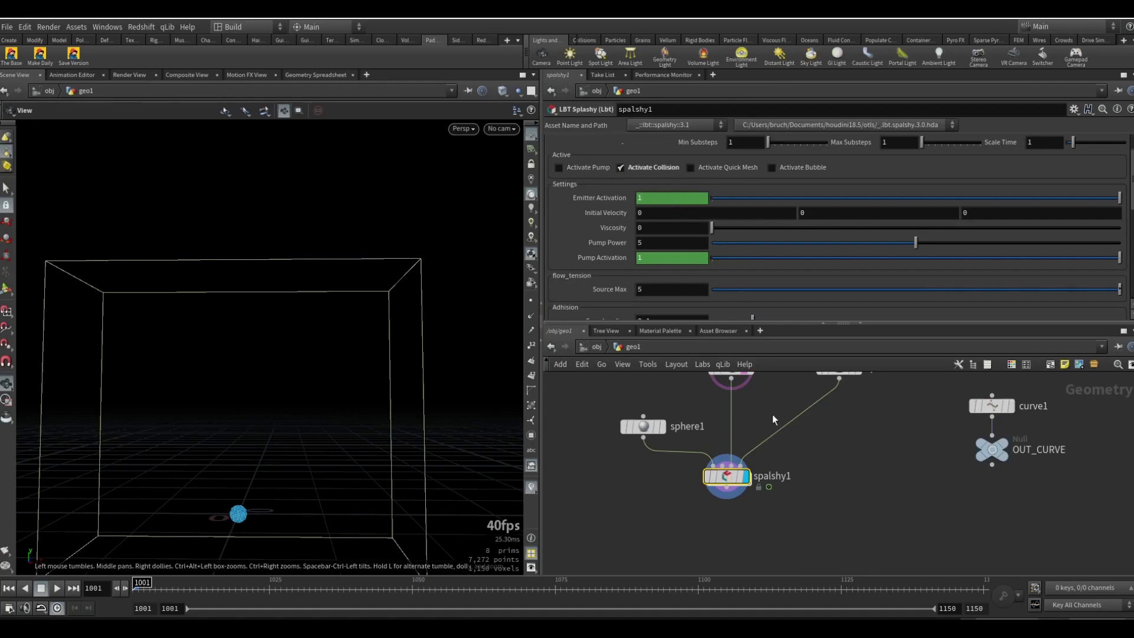
Delete the existing popcurveforce1 node from the Forces network inside spalshy1.
mouse_move(734, 483)
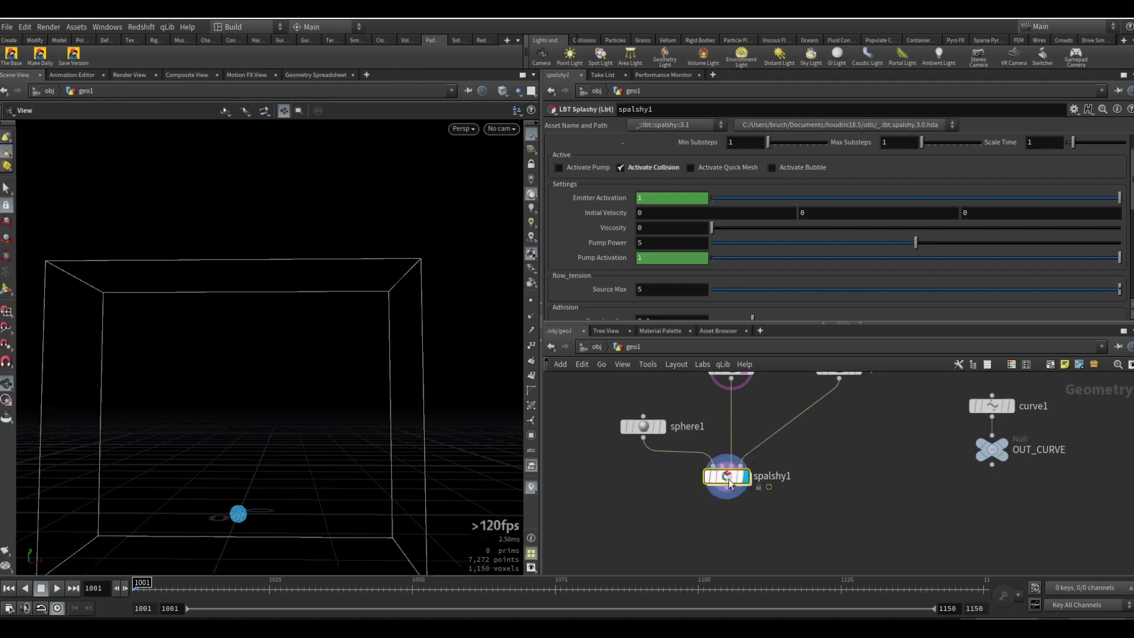
double_click(735, 484)
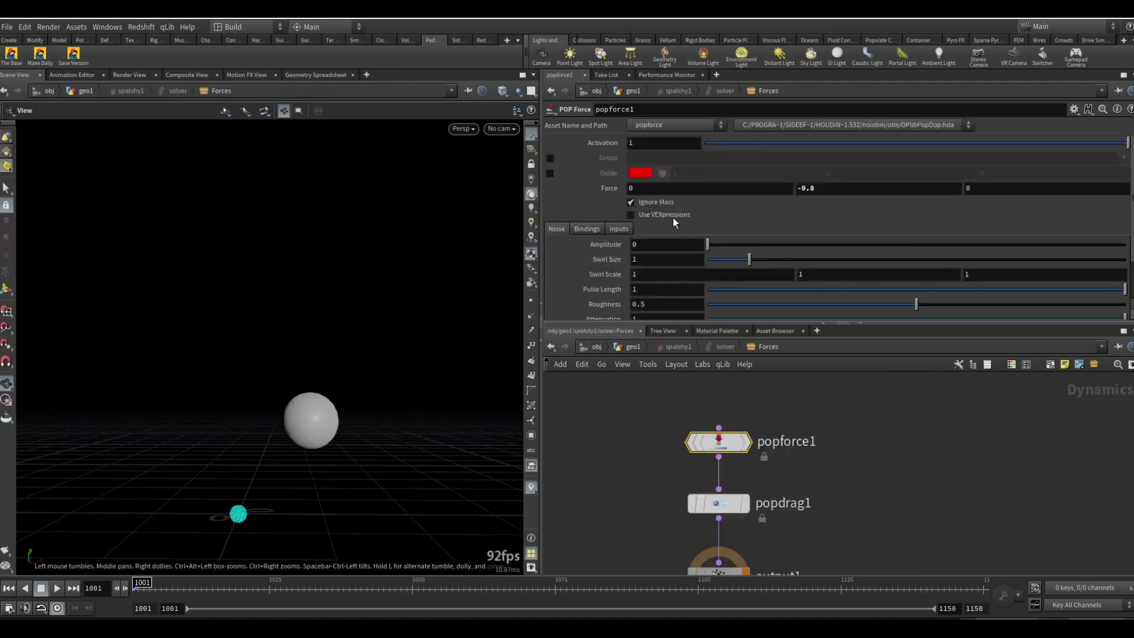
key("h")
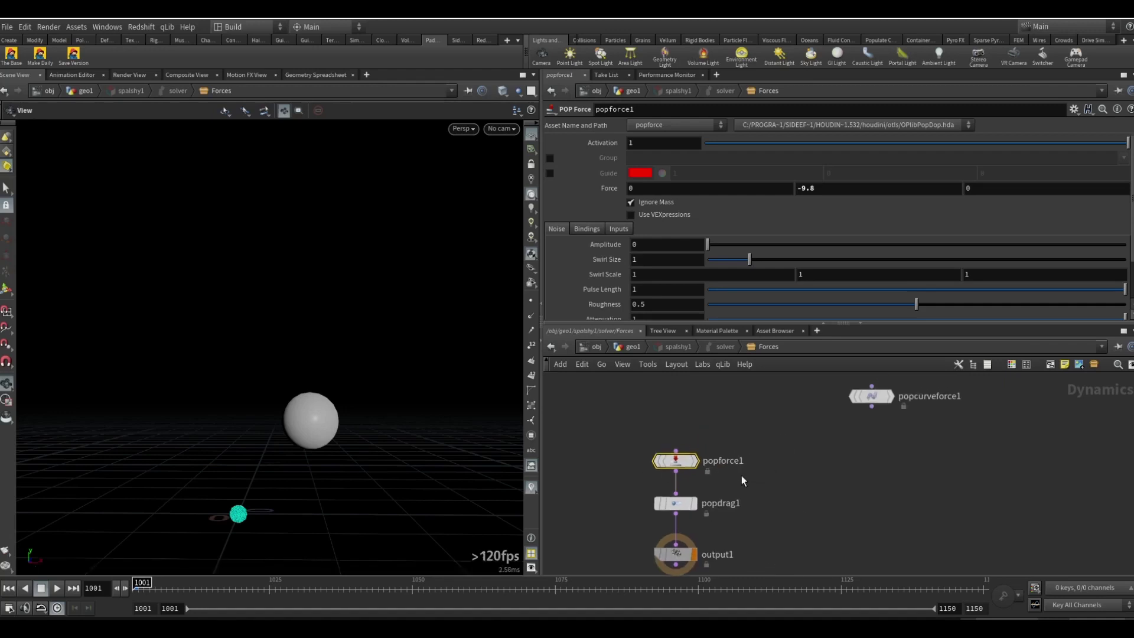
middle_click_drag(731, 444, 790, 479)
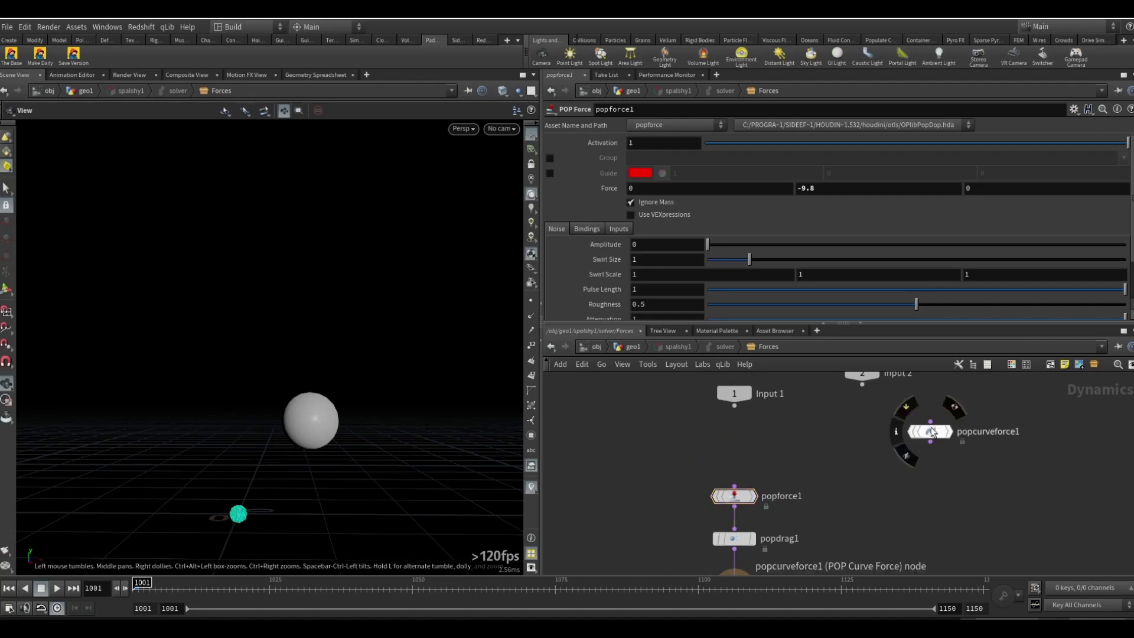
left_click_drag(939, 436, 1003, 425)
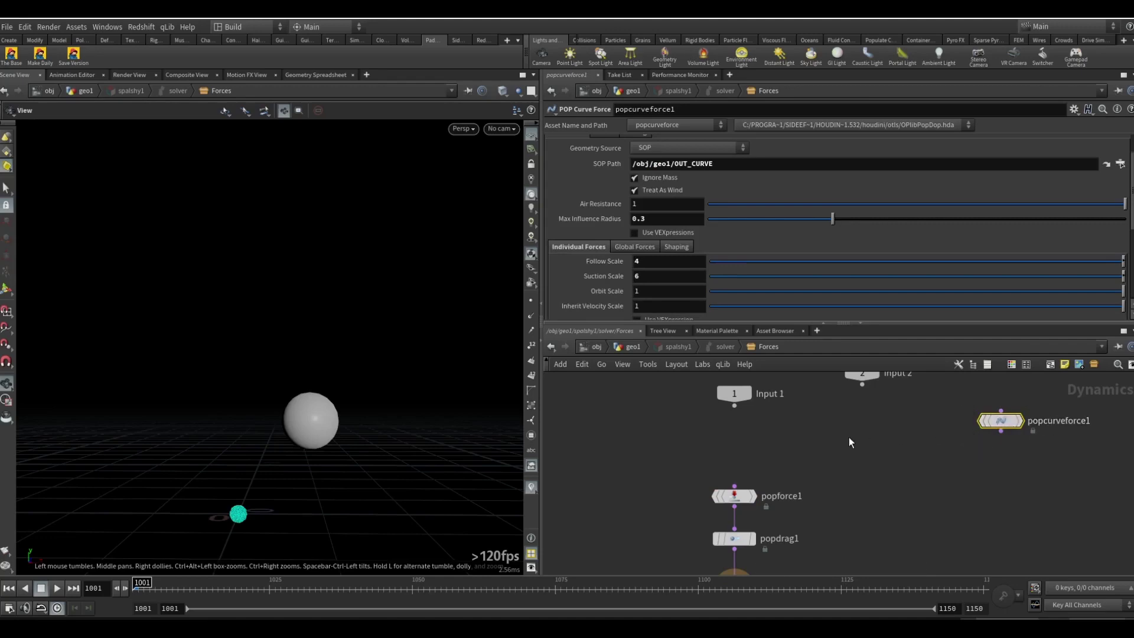
key("Delete")
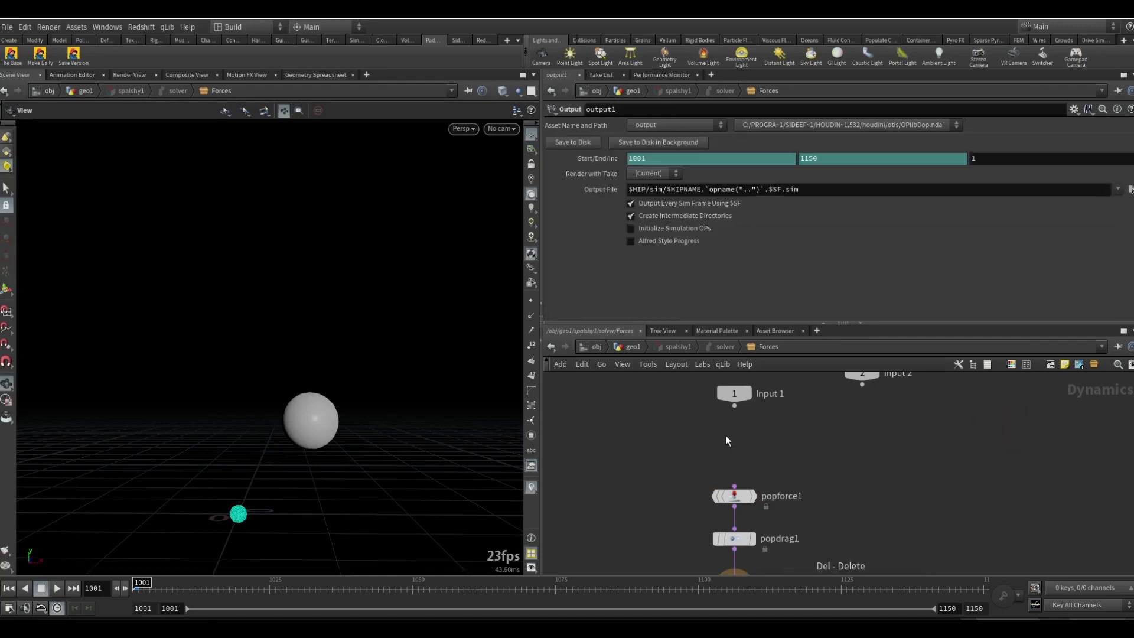
Add a POP Curve Force node below Input 1 and connect its output to popforce1.
key("Tab")
type("popcu")
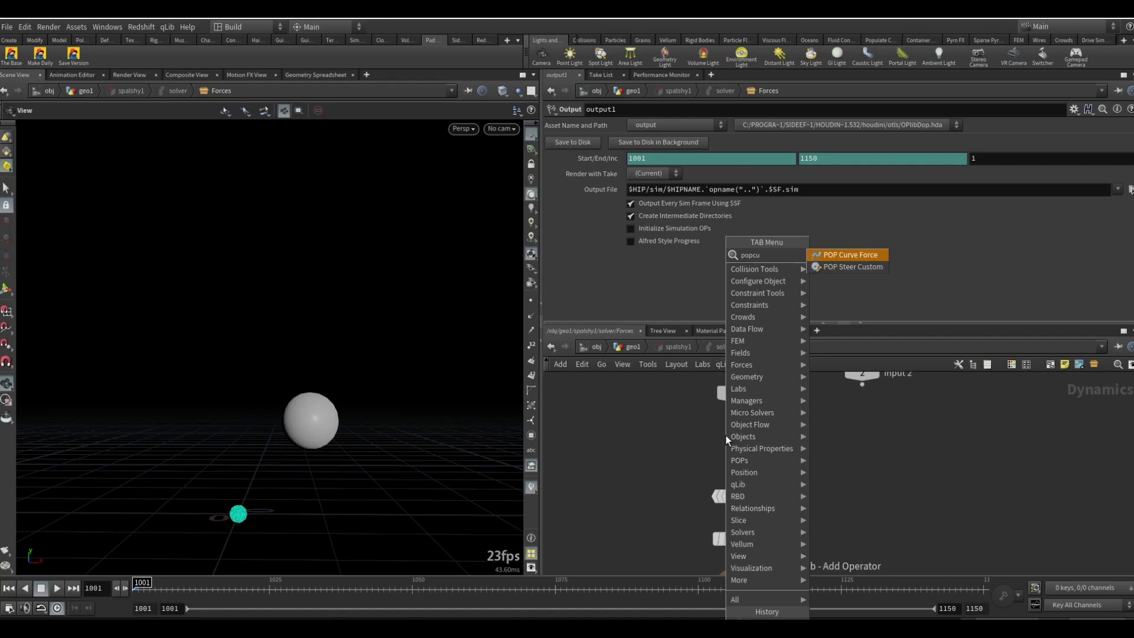
key("Return")
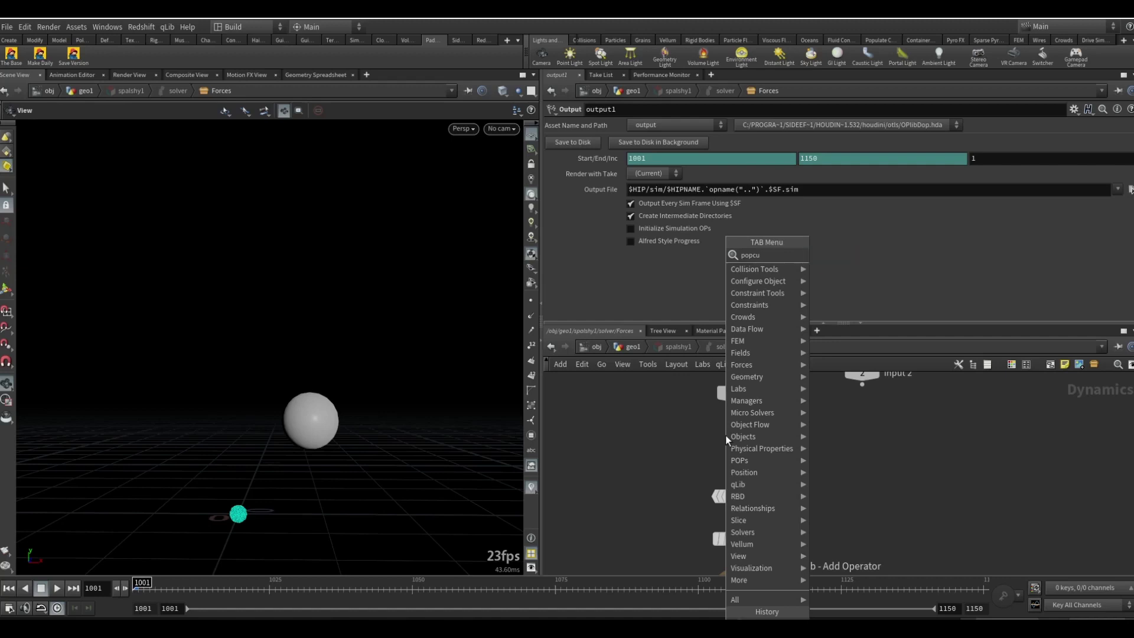
left_click(726, 436)
left_click(734, 446)
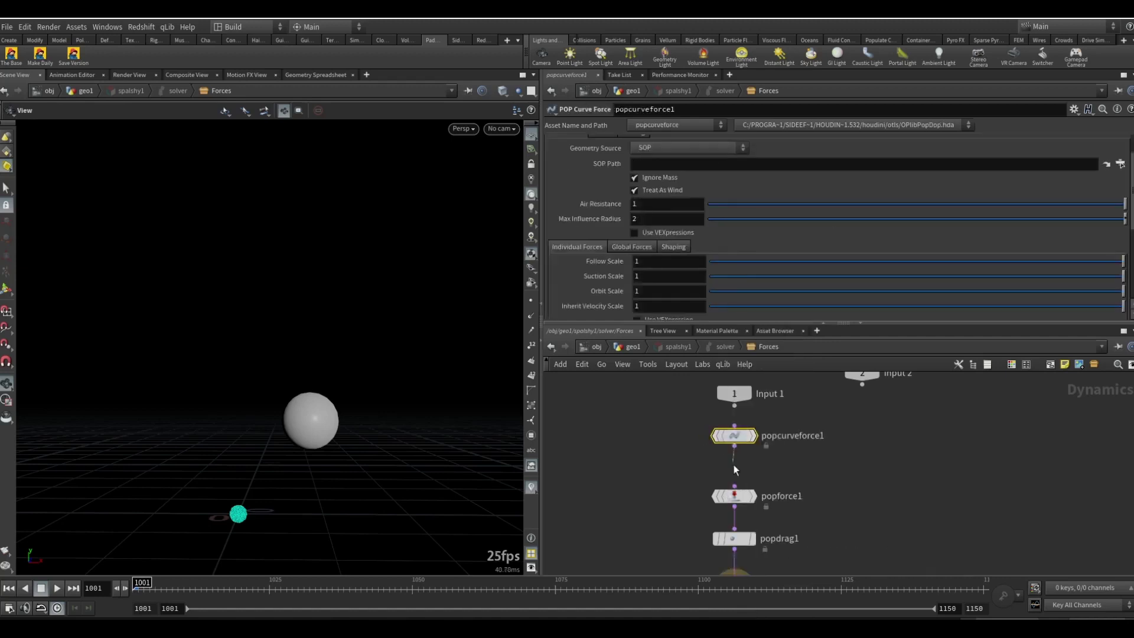
left_click(734, 485)
middle_click_drag(804, 470, 816, 466)
Preview the simulation from frame 1001 and move popcurveforce1 down closer to popforce1.
key("Up")
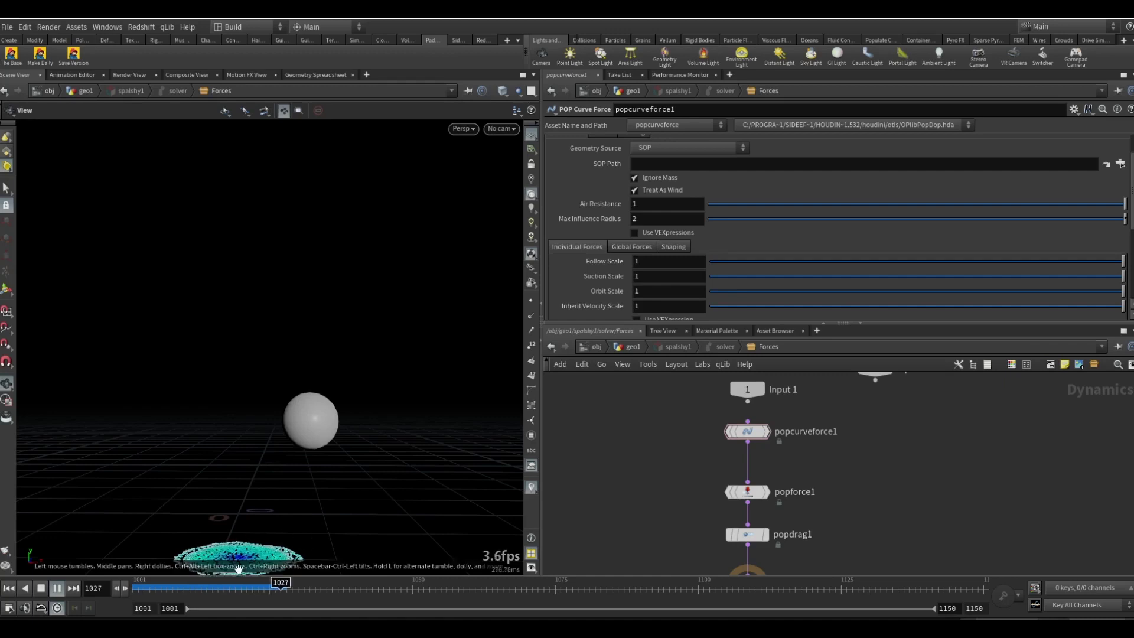
key("ctrl+Up")
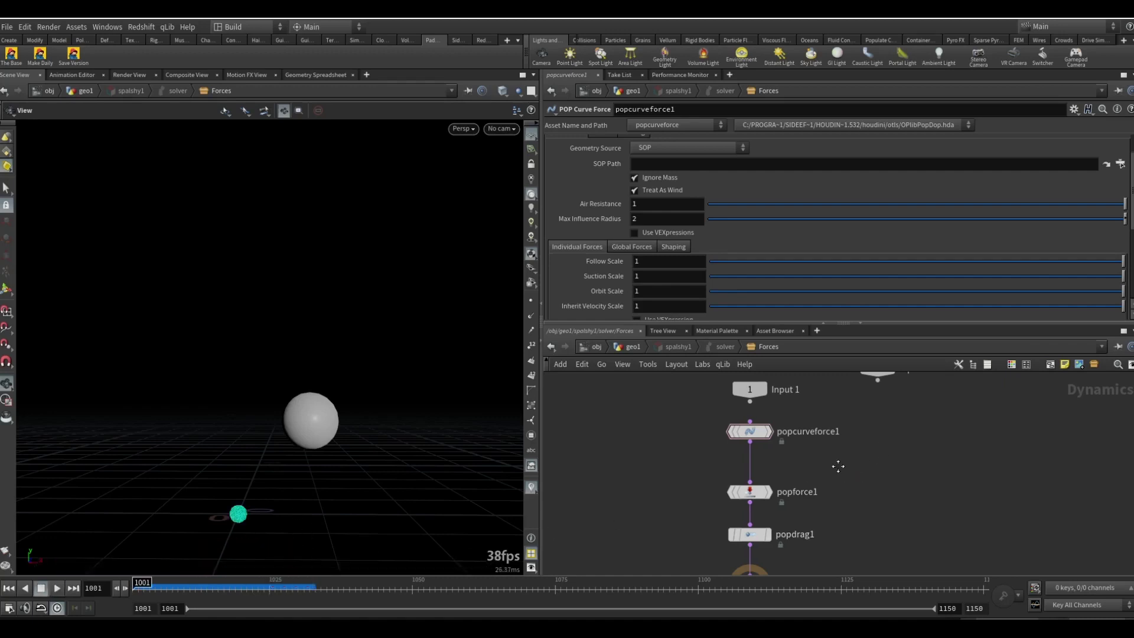
left_click_drag(793, 430, 794, 449)
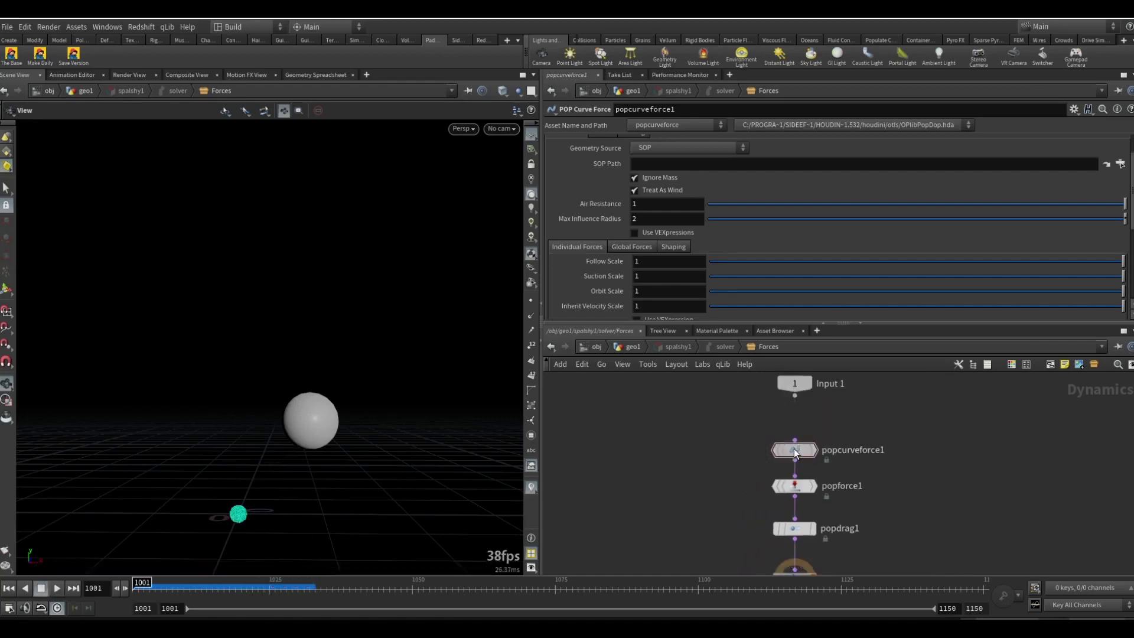
Return to geo1, display the OUT_CURVE null and copy it.
key("u")
key("u")
key("u")
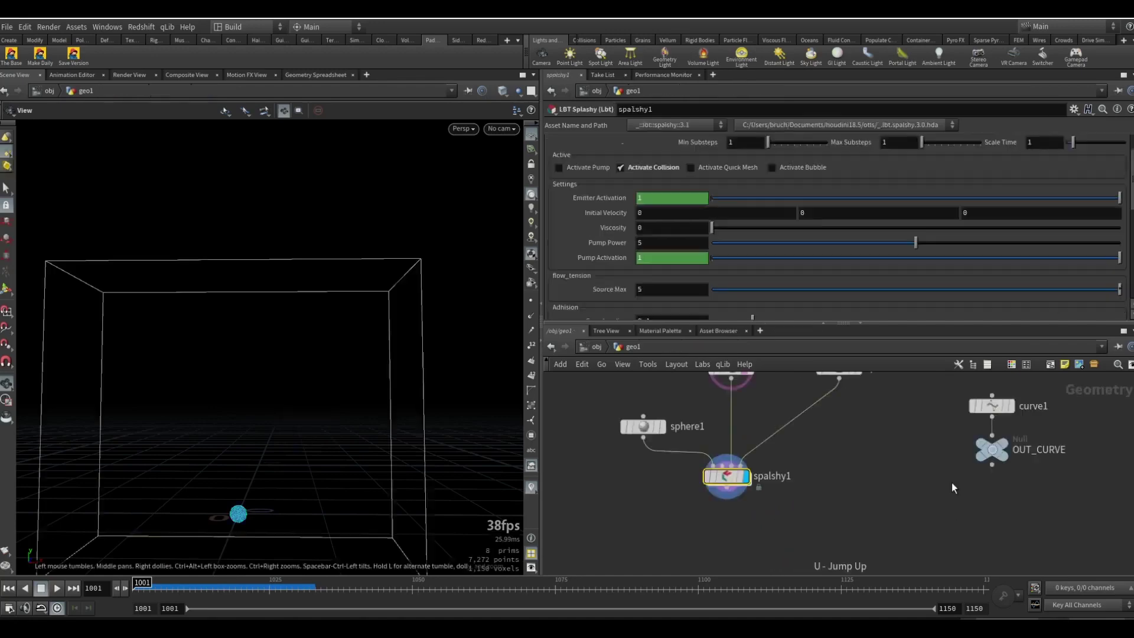
left_click(911, 480)
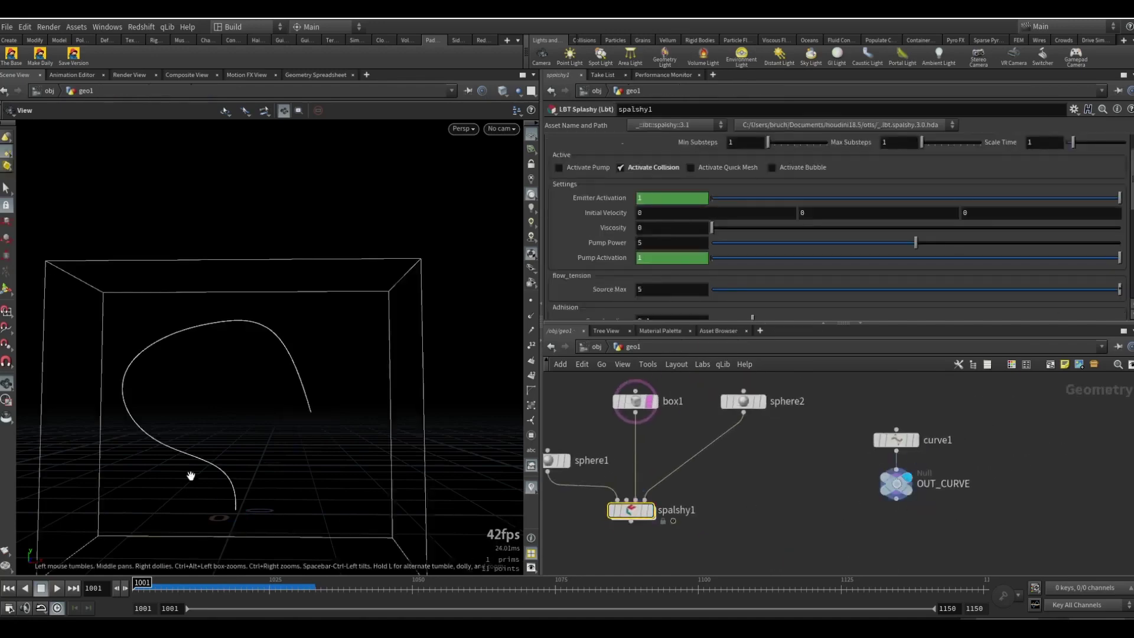
left_click_drag(406, 557, 331, 425)
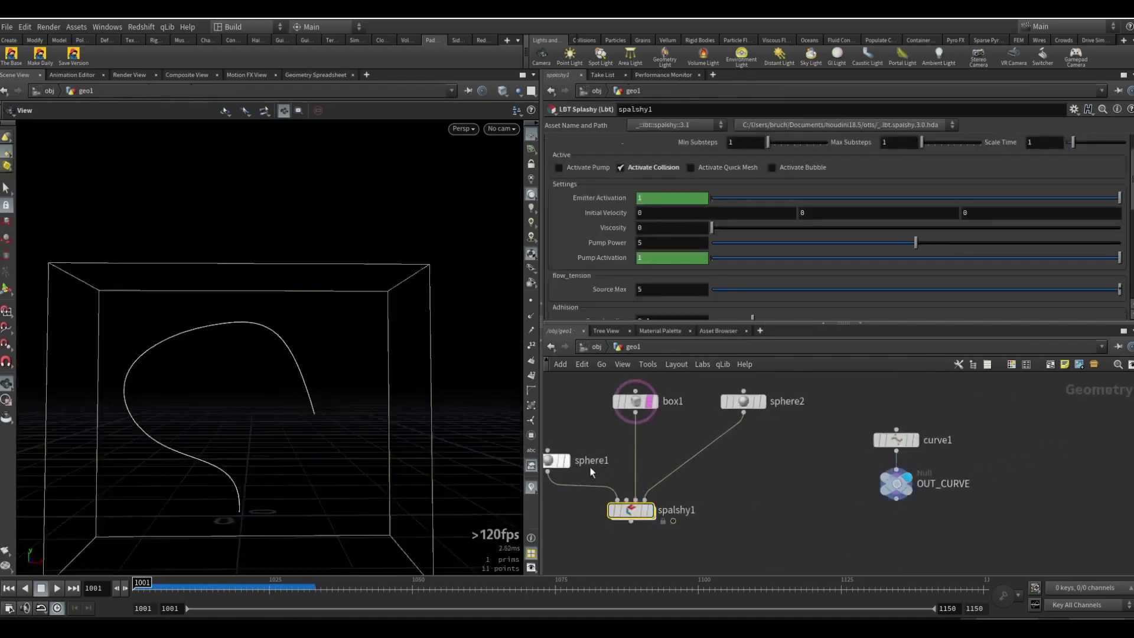
left_click(896, 483)
key("ctrl+c")
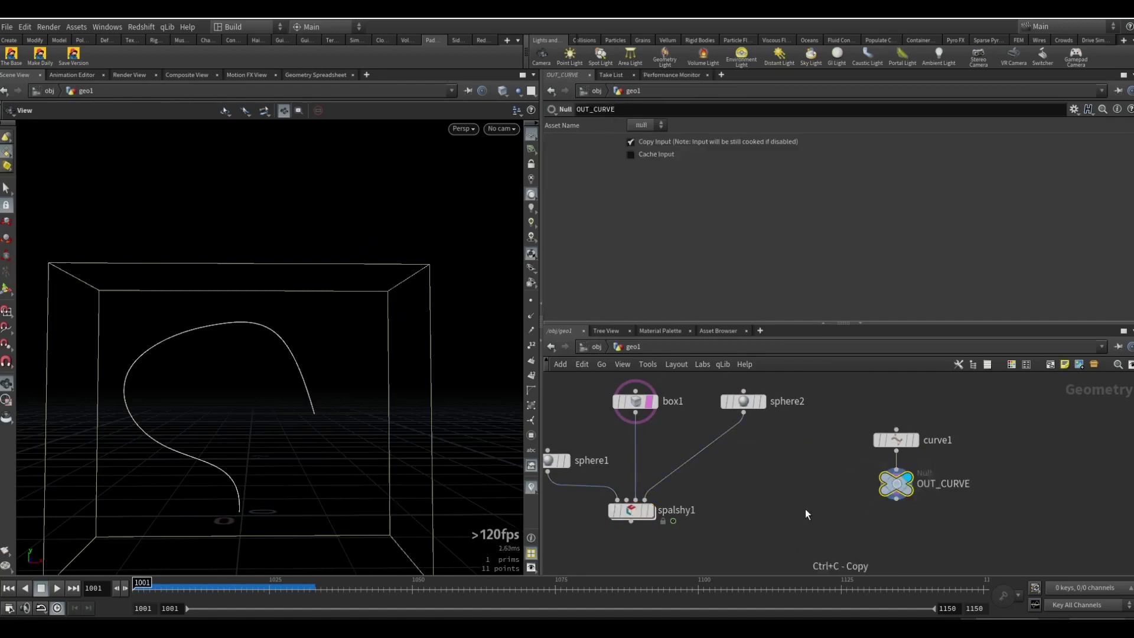
Set the SOP Path of popcurveforce1 inside spalshy1 to /obj/geo1/OUT_CURVE.
double_click(631, 509)
left_click(694, 165)
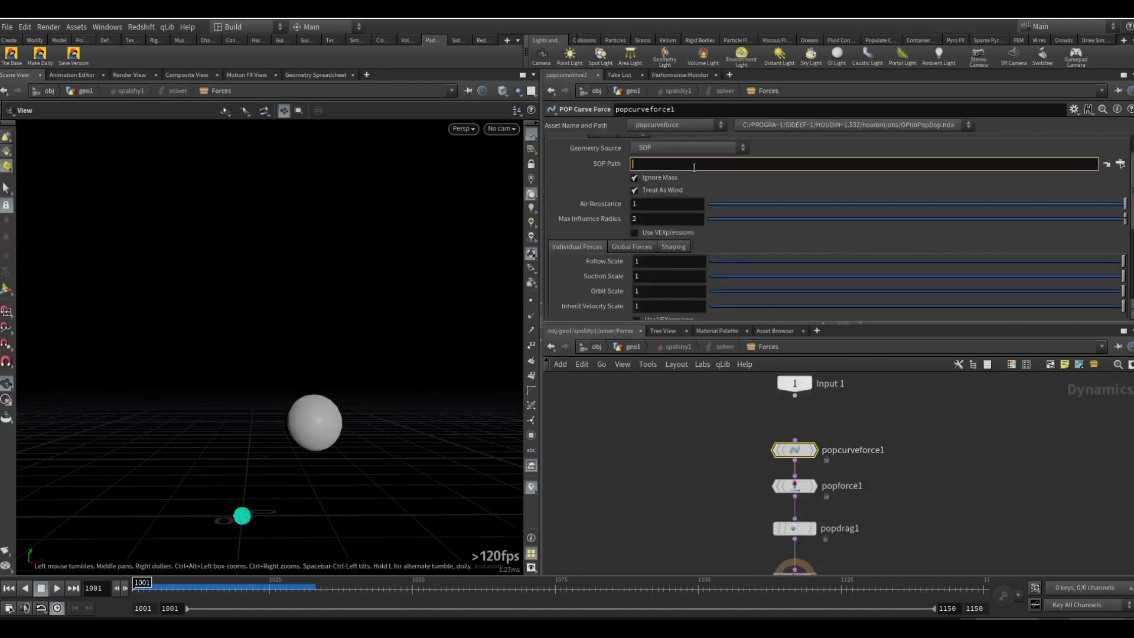
key("ctrl+v")
key("Return")
Inspect the curve force's guide geometry in the viewport and its guide display settings.
scroll(285, 371, "down", 6)
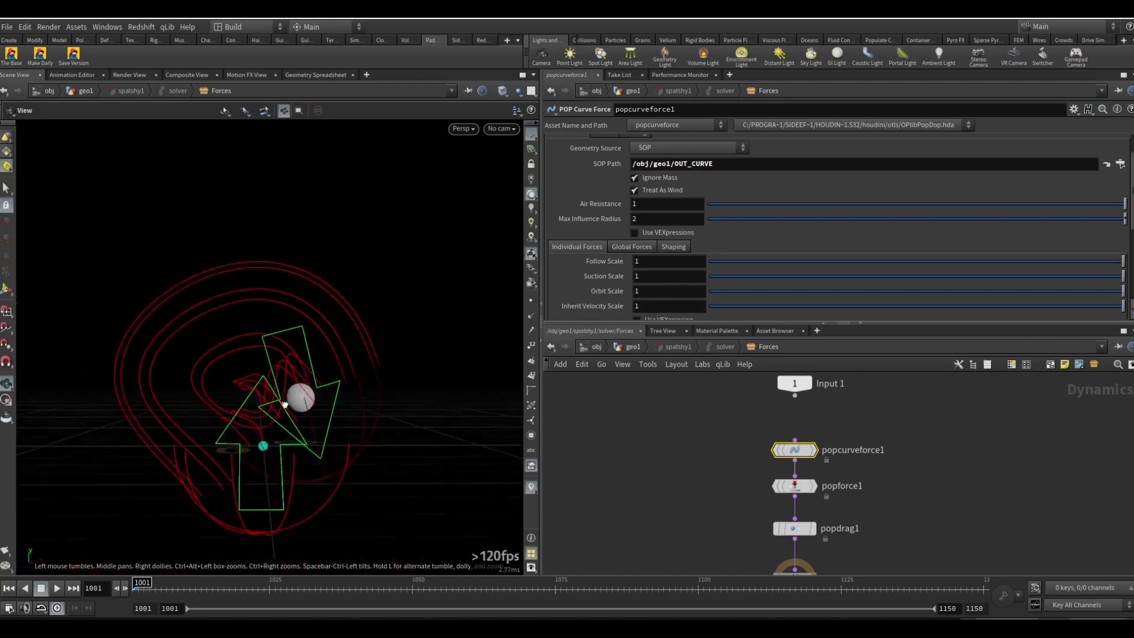
left_click_drag(285, 404, 263, 436)
scroll(610, 204, "up", 3)
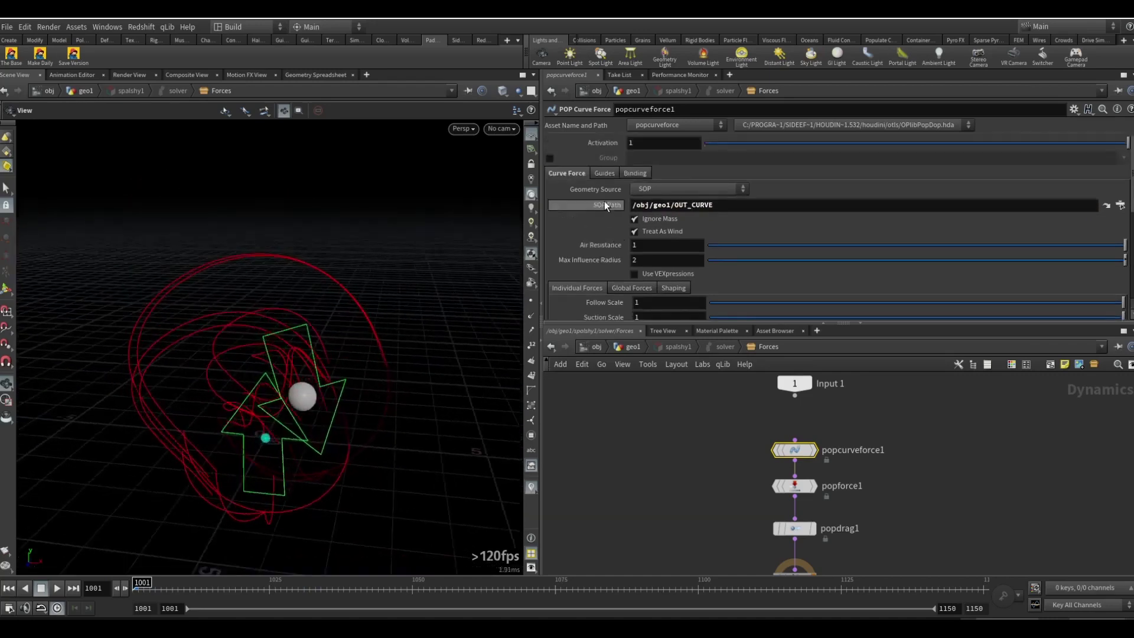
left_click(604, 173)
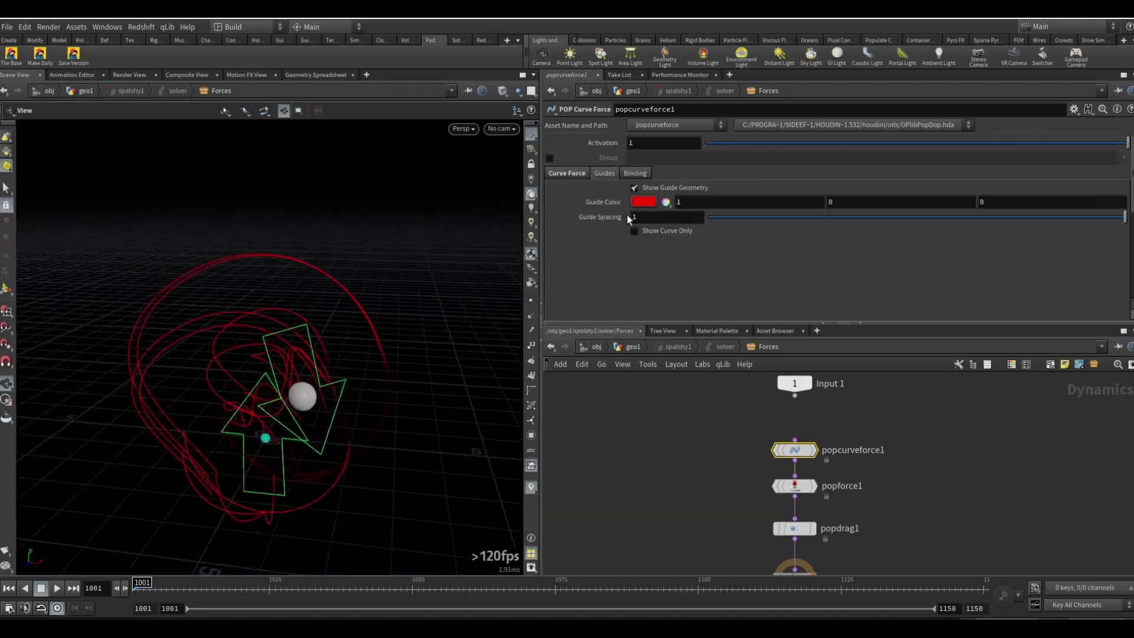
left_click(572, 173)
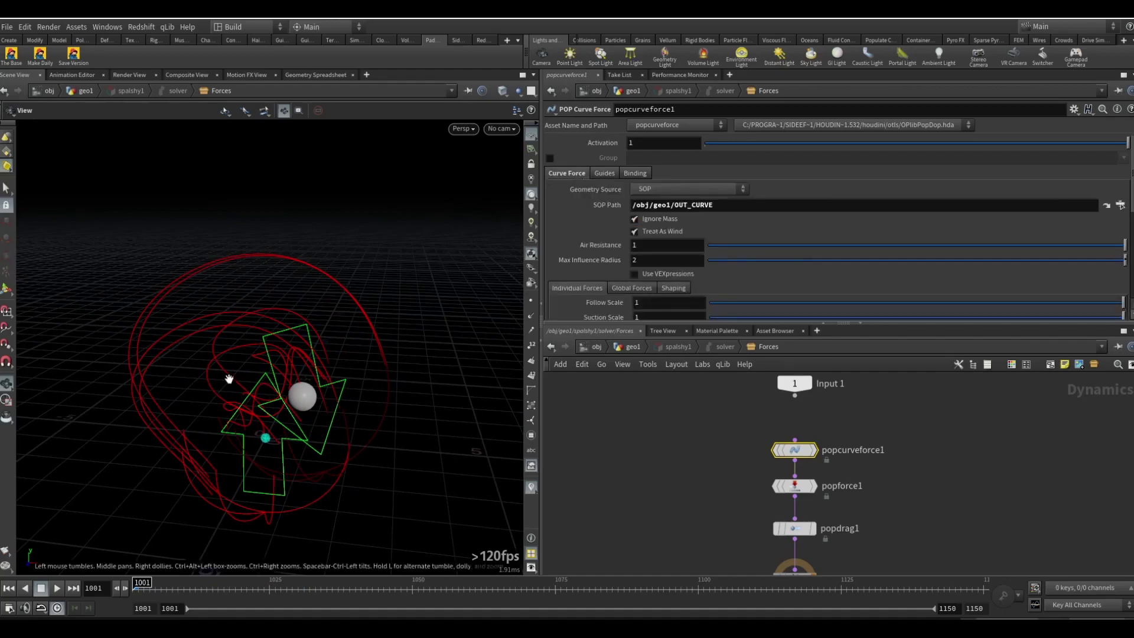
Set the Max Influence Radius of popcurveforce1 to 0.3.
left_click_drag(229, 379, 268, 379)
left_click(657, 259)
type("0.")
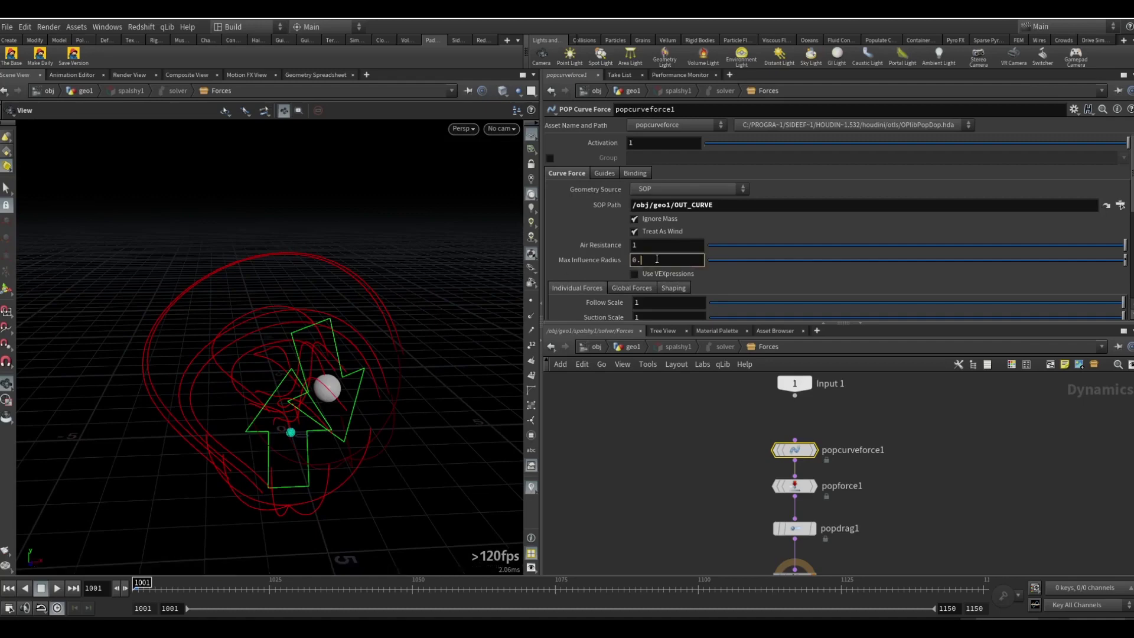
type("3")
key("Return")
Examine the curve force guides around the fluid source and preview the simulation, returning to frame 1001.
right_click_drag(263, 402, 292, 456)
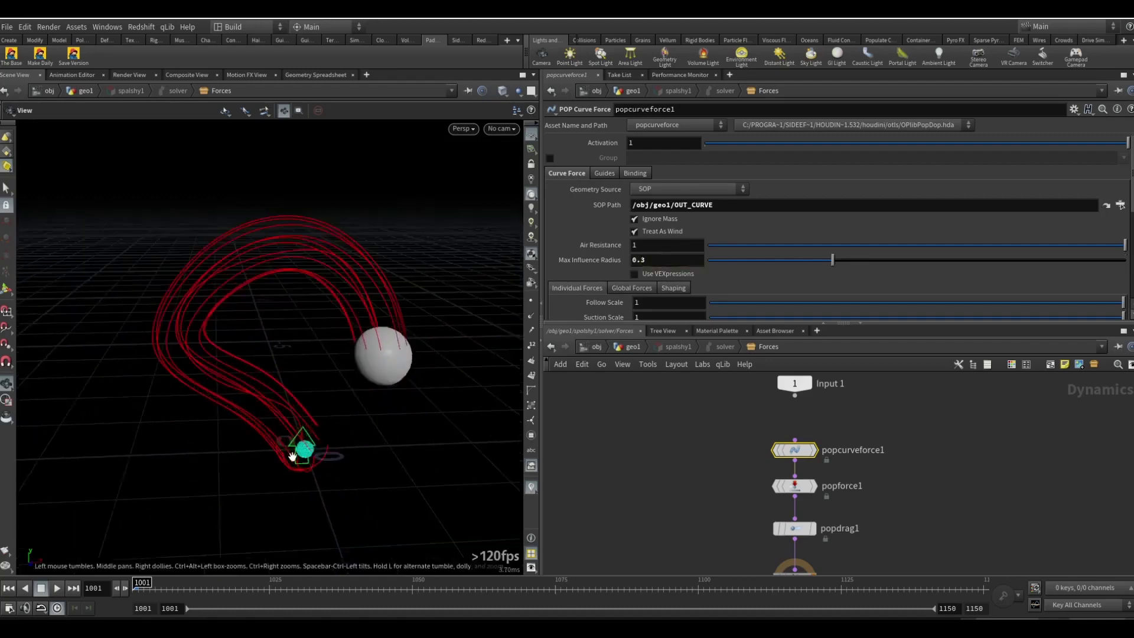
mouse_move(293, 456)
left_mouse_down()
mouse_move(231, 431)
mouse_move(277, 427)
mouse_move(280, 444)
left_mouse_up()
right_click_drag(299, 420, 307, 463)
scroll(307, 462, "down", 1)
scroll(306, 463, "down", 5)
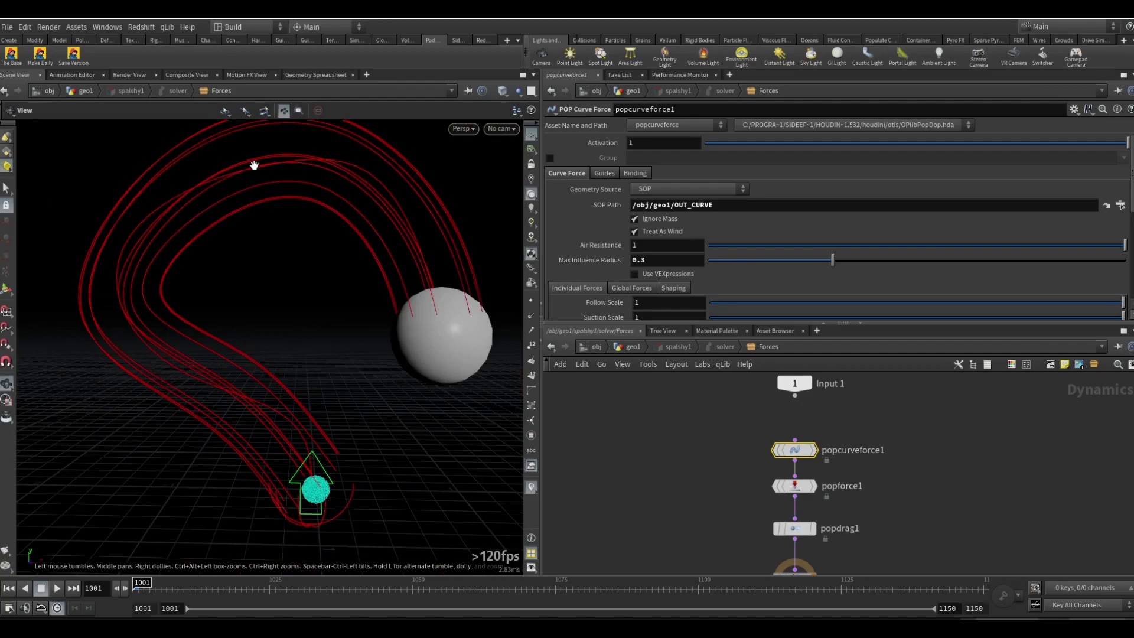
left_click_drag(332, 347, 272, 354)
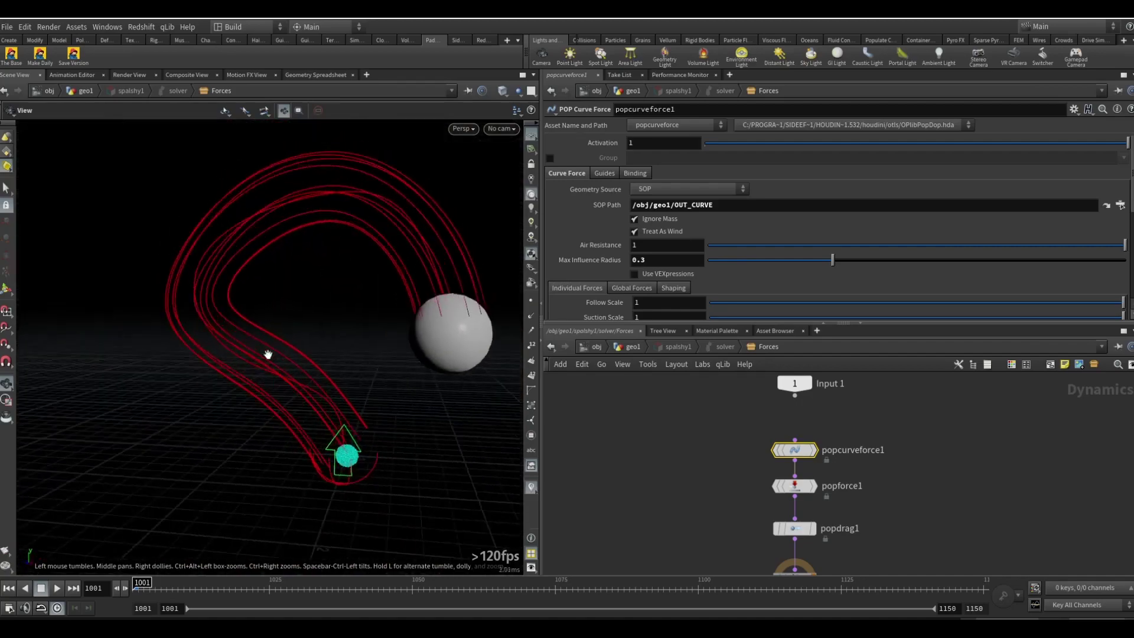
scroll(662, 459, "down", 4)
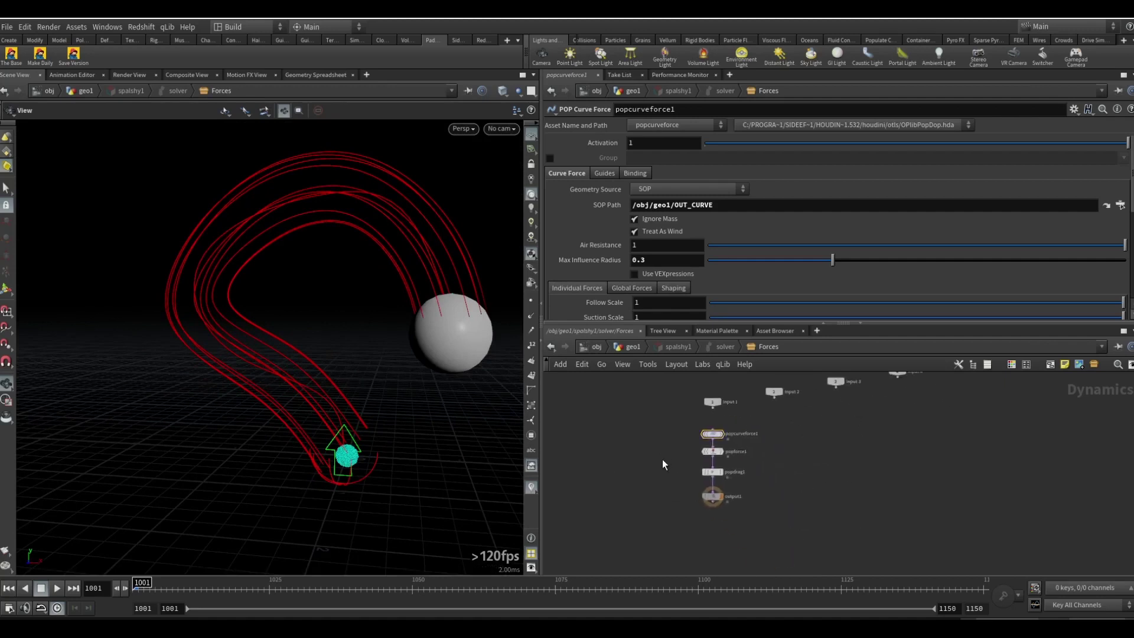
key("Up")
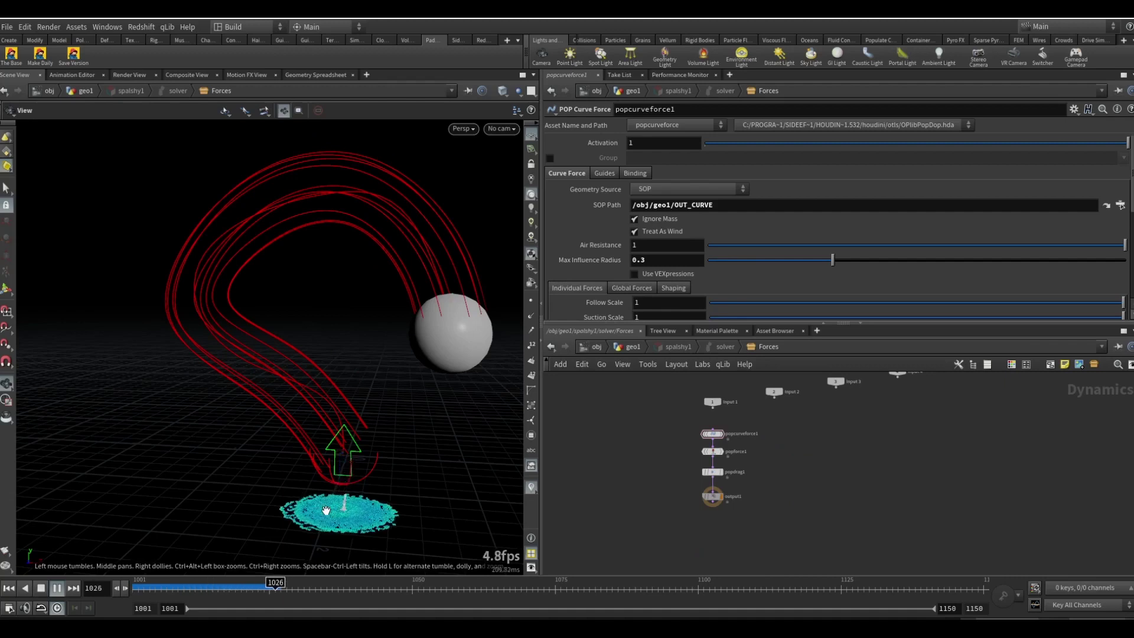
key("ctrl+Up")
scroll(711, 459, "up", 2)
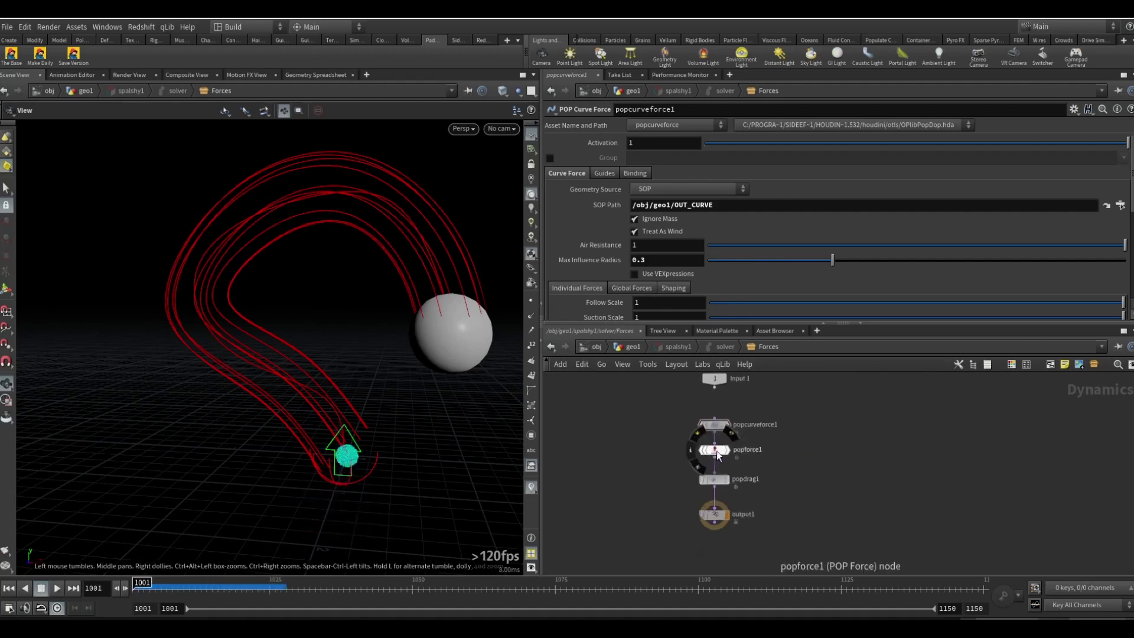
Take popforce1 out of the chain so popcurveforce1 feeds directly into popdrag1.
left_click(716, 450)
left_click(714, 425)
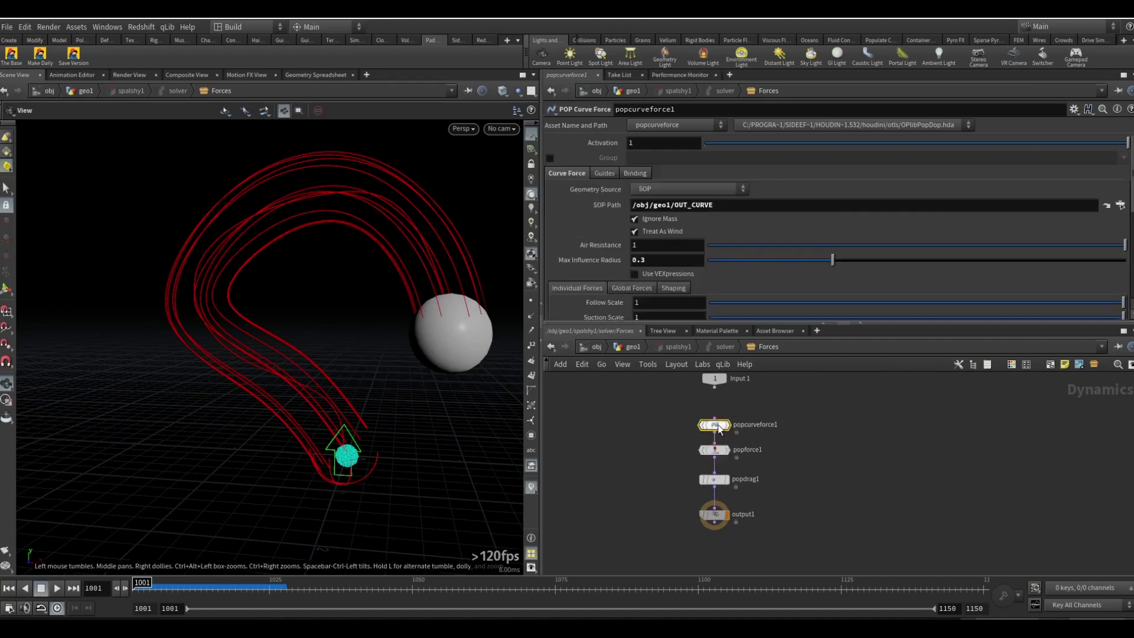
scroll(606, 293, "down", 3)
scroll(605, 293, "down", 1)
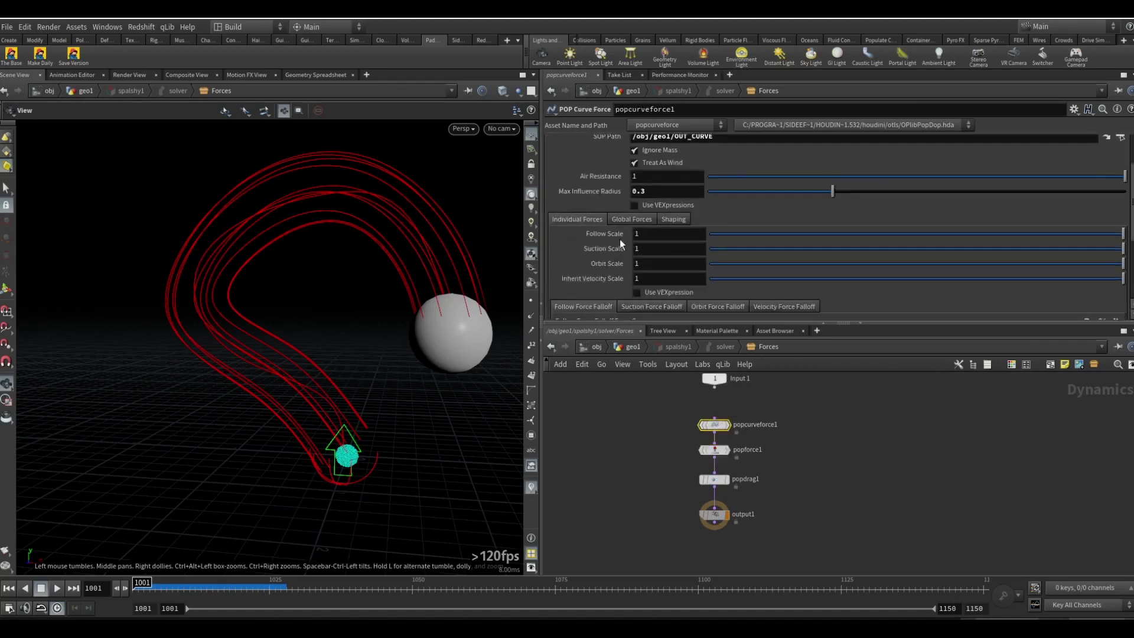
scroll(726, 440, "up", 2)
left_click(707, 455)
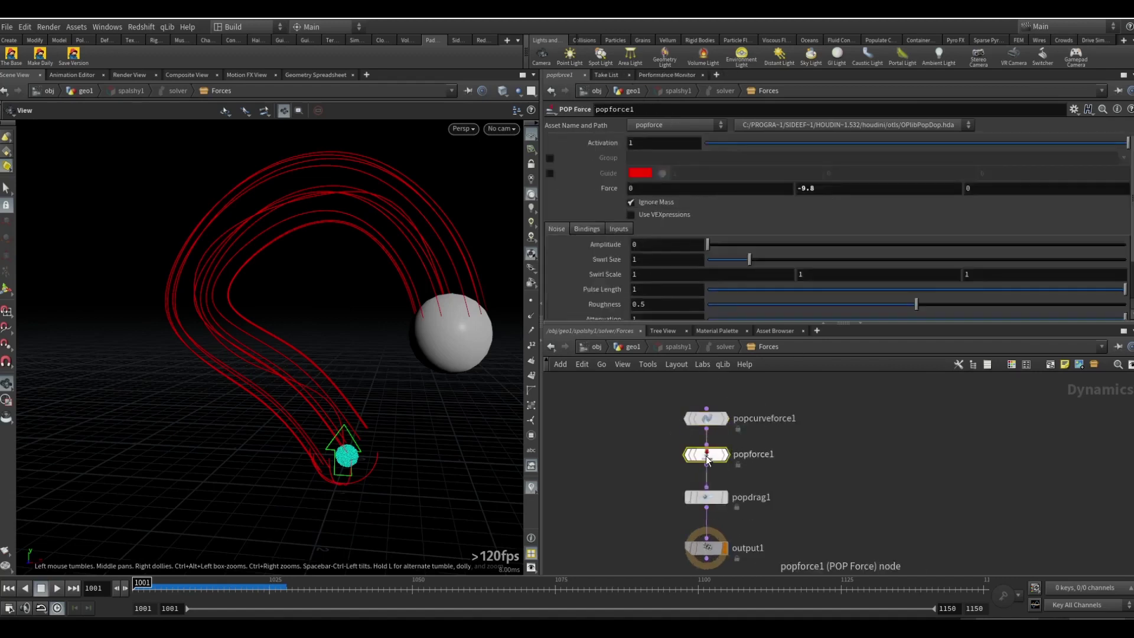
left_click_drag(707, 459, 797, 463)
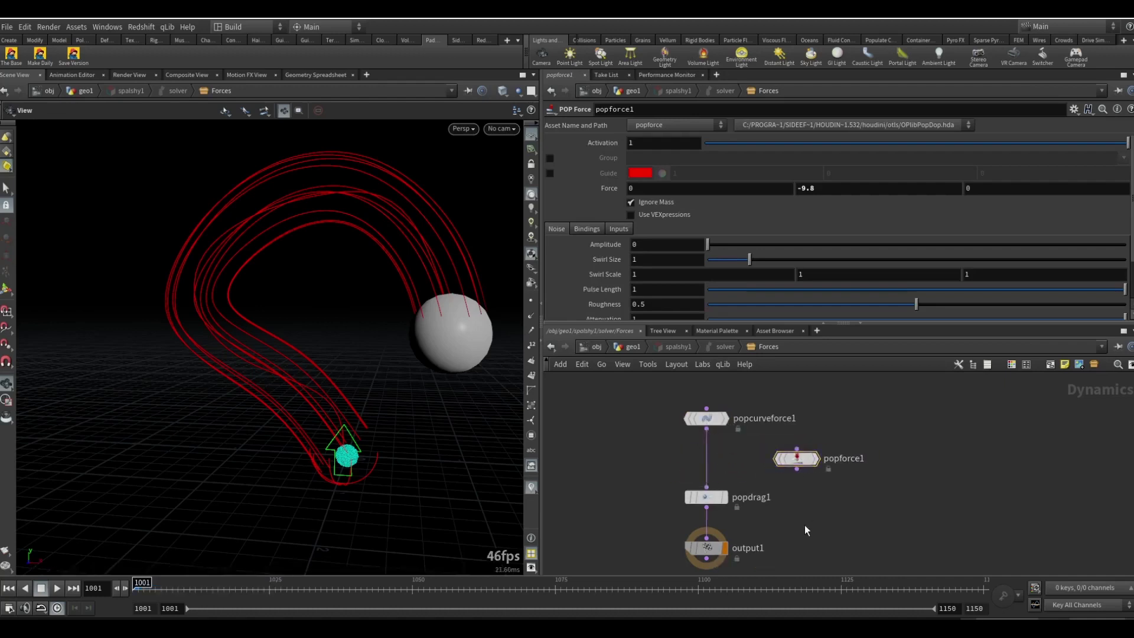
Play the simulation without gravity, examine how the particles travel along the curve up close, and return to frame 1001.
key("Up")
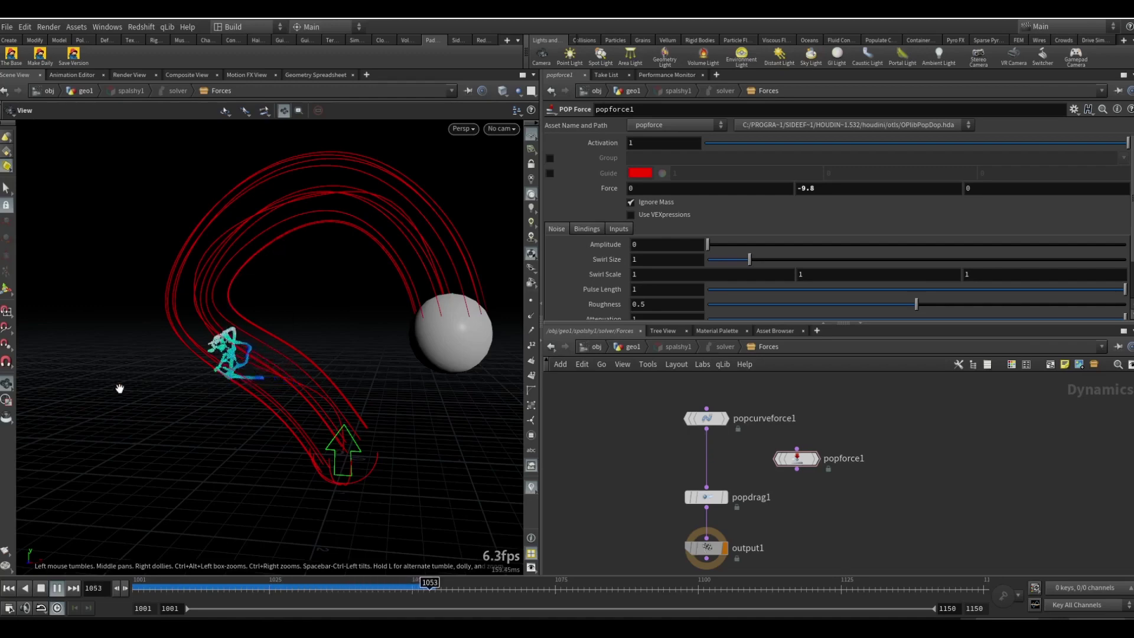
left_click_drag(264, 357, 195, 349)
scroll(136, 279, "up", 2)
scroll(136, 279, "up", 1)
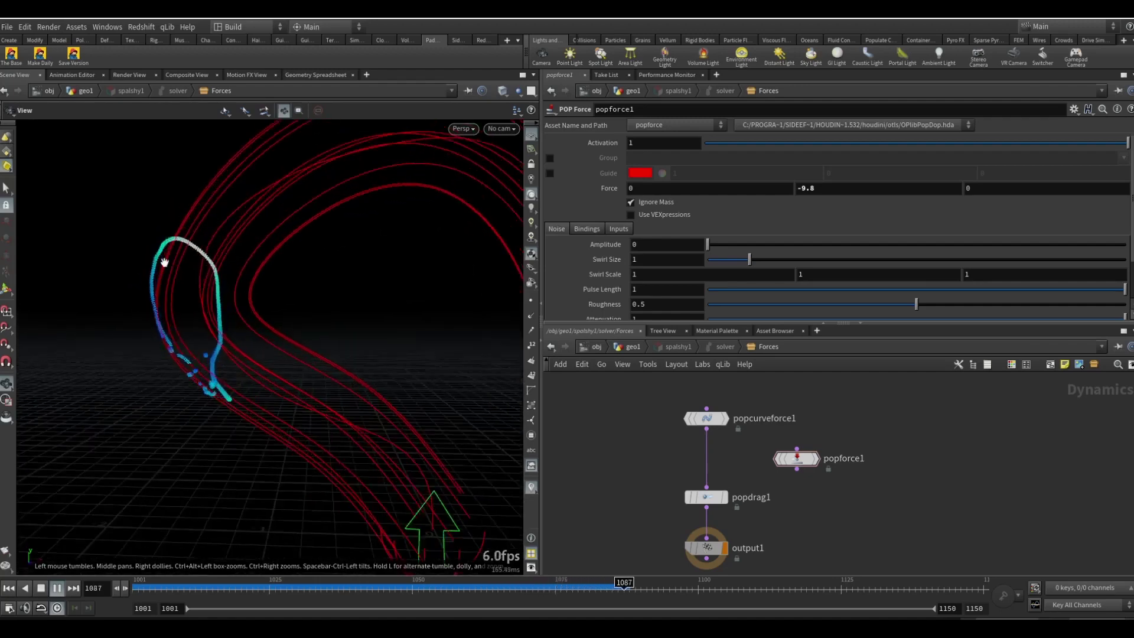
key("ctrl+Up")
scroll(296, 363, "down", 3)
middle_click_drag(362, 410, 333, 406)
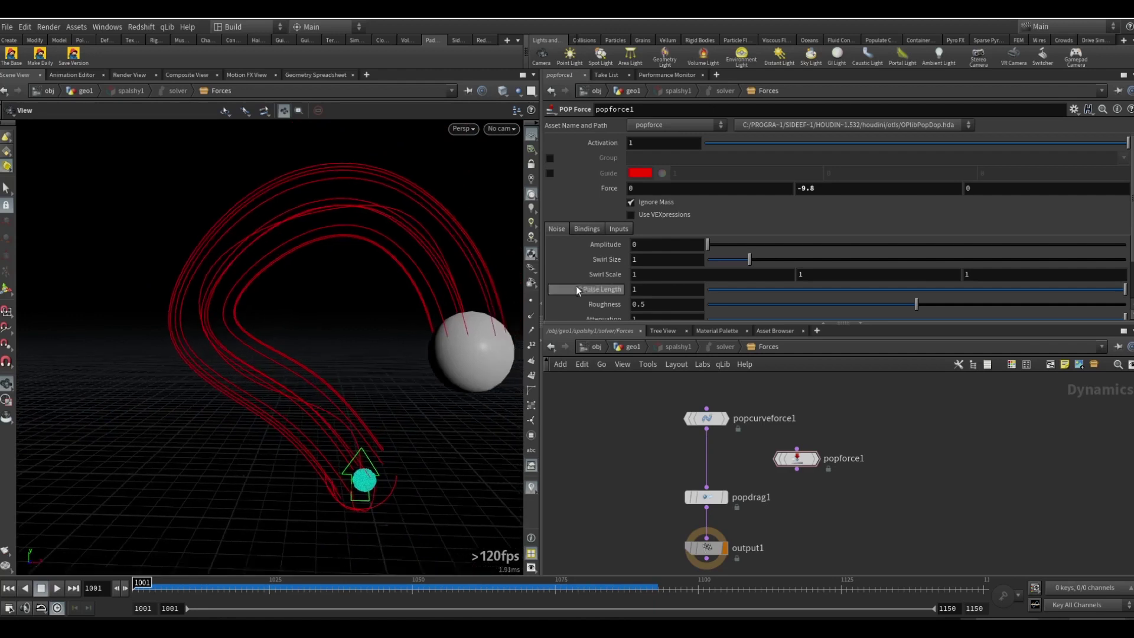
Set the Follow Scale of popcurveforce1 to 4 and its Suction Scale to 6.
left_click(706, 420)
left_click(645, 236)
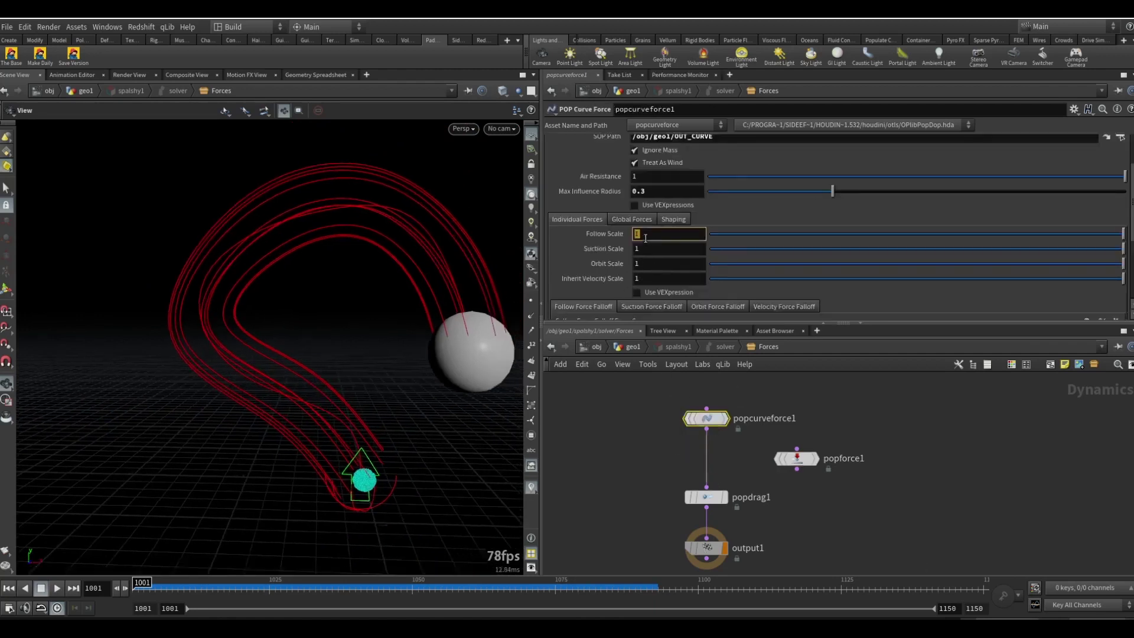
key("Return")
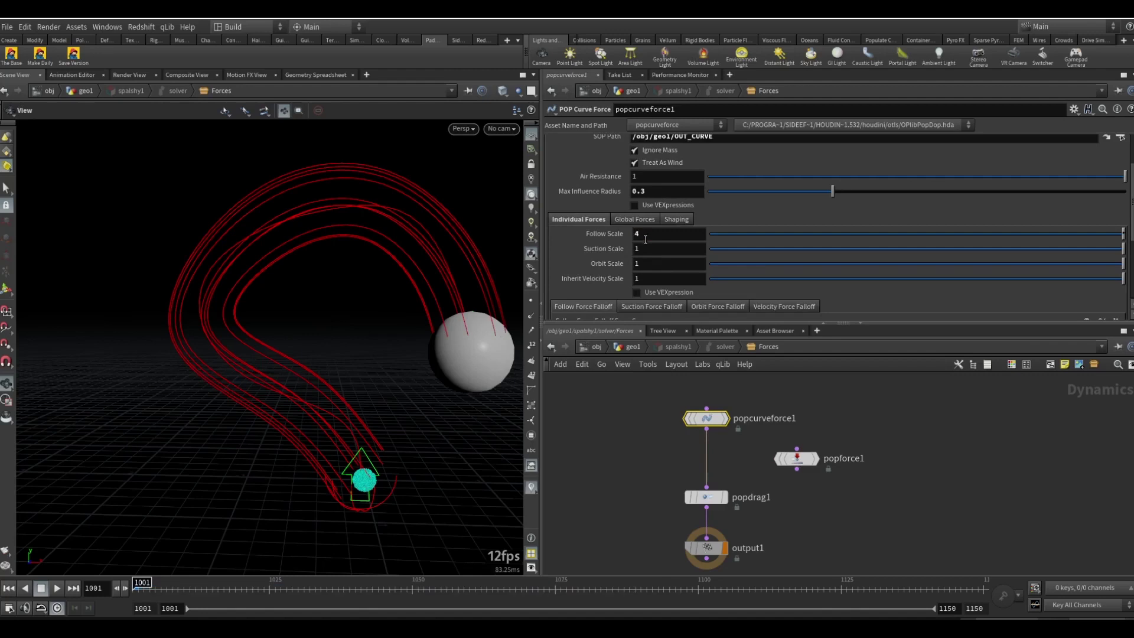
left_click(664, 244)
type("6")
key("Return")
left_click(648, 526)
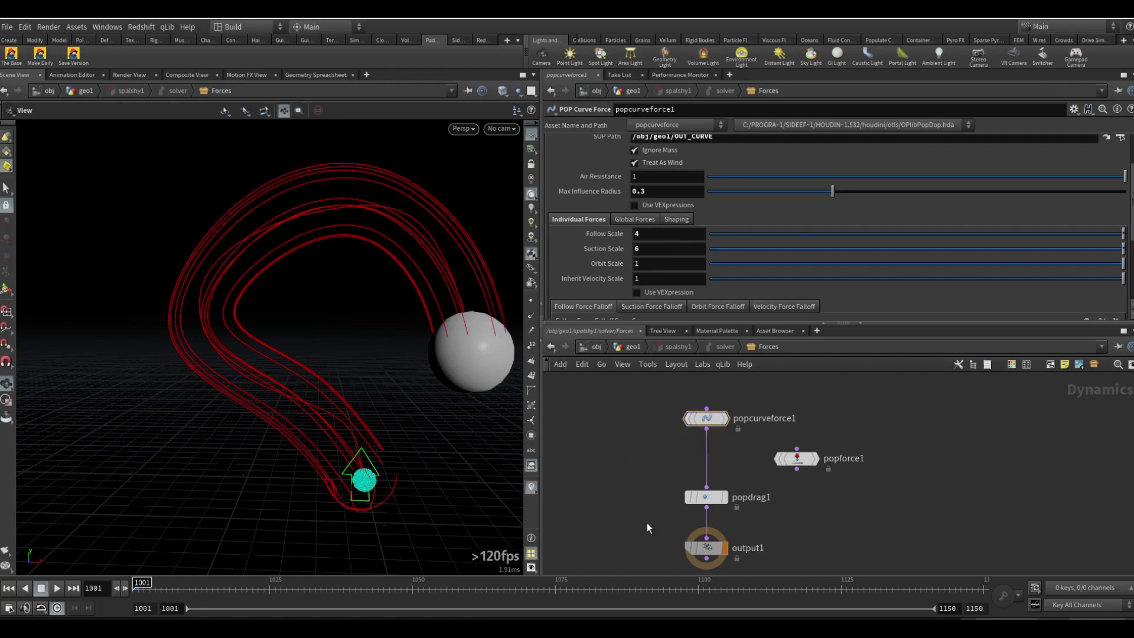
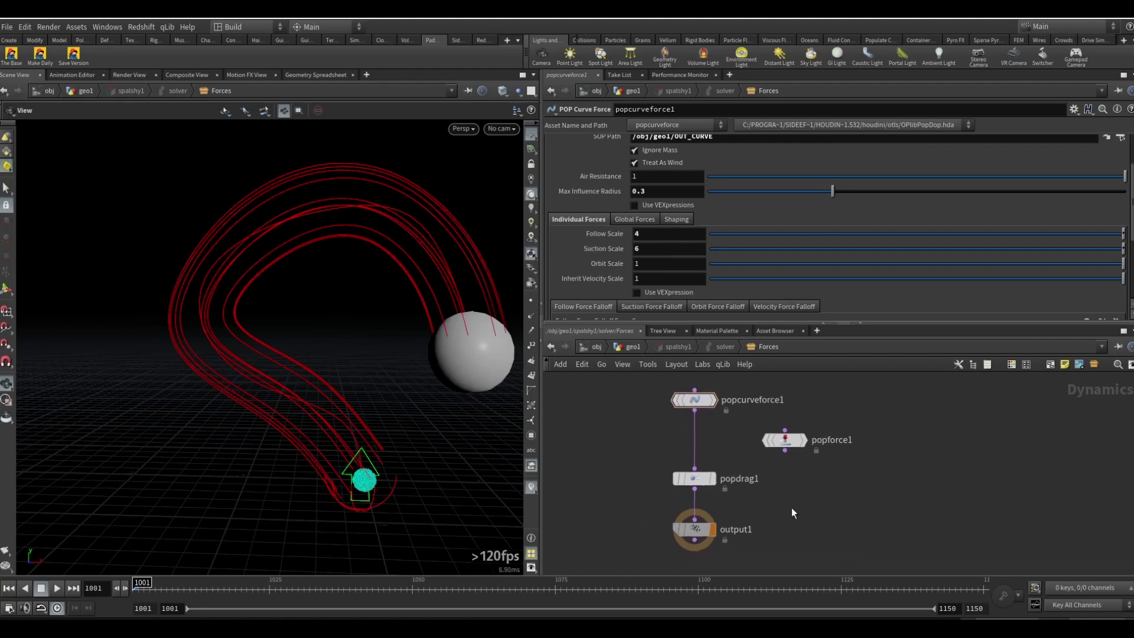
Set the Orbit Scale of popcurveforce1 to 0.
left_click(667, 265)
type("0")
key("Return")
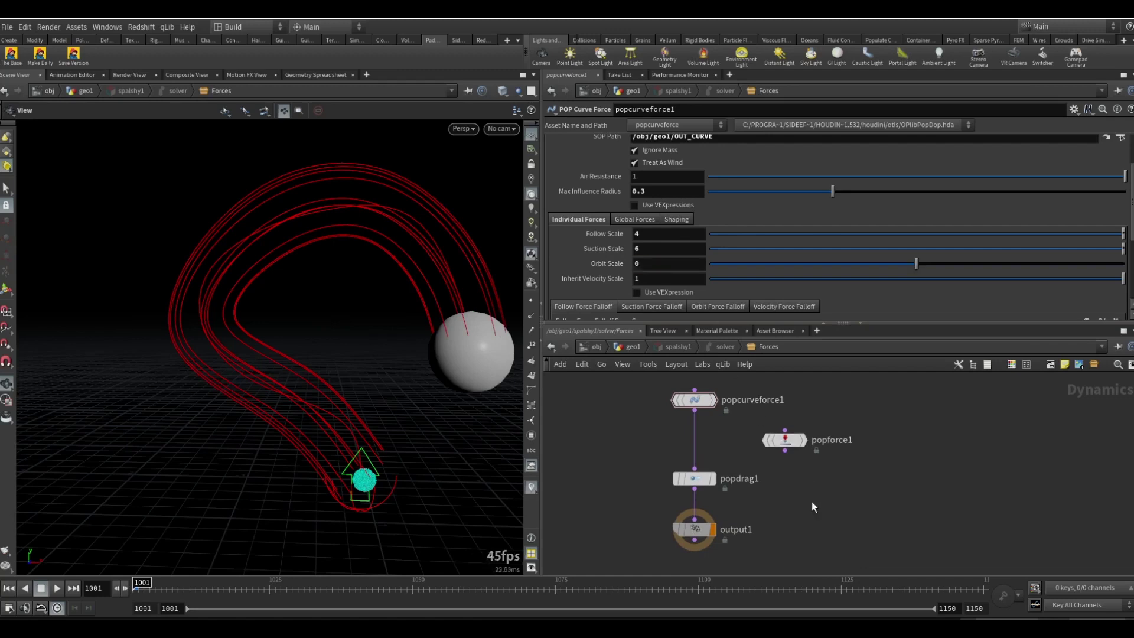
Play the simulation, examine how the fluid hits and spreads over the collision sphere, and scrub back and forth around the impact frames.
key("Up")
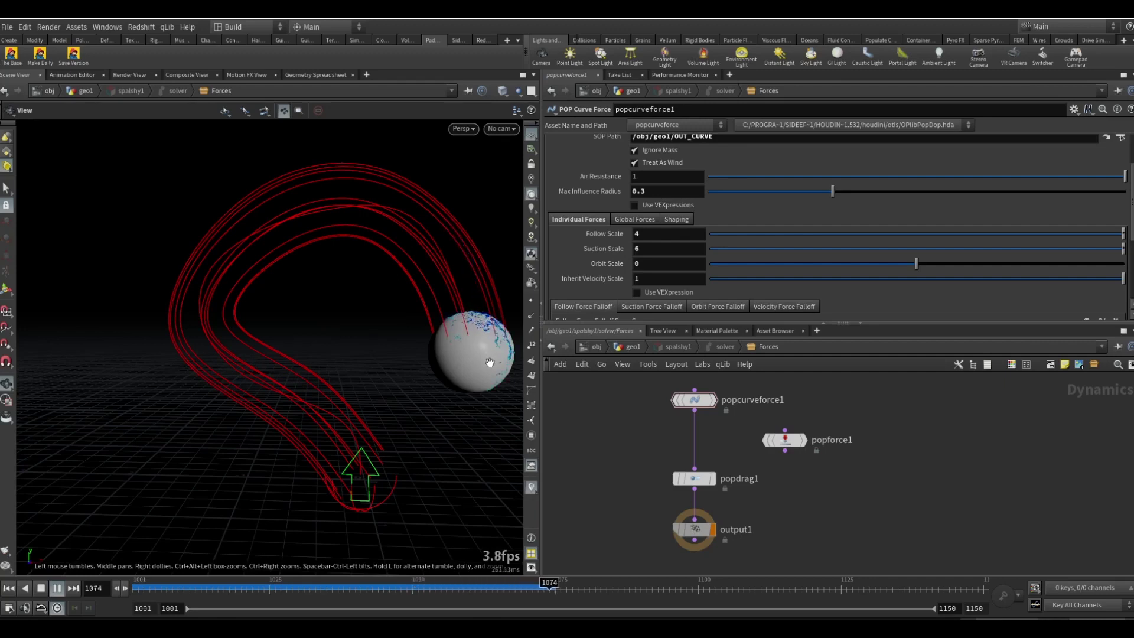
left_click_drag(471, 367, 430, 352)
scroll(430, 352, "up", 3)
key("Up")
mouse_move(359, 367)
left_mouse_down()
mouse_move(415, 350)
mouse_move(352, 387)
left_mouse_up()
scroll(353, 387, "down", 3)
middle_click_drag(353, 387, 395, 380)
left_click_drag(568, 585, 473, 597)
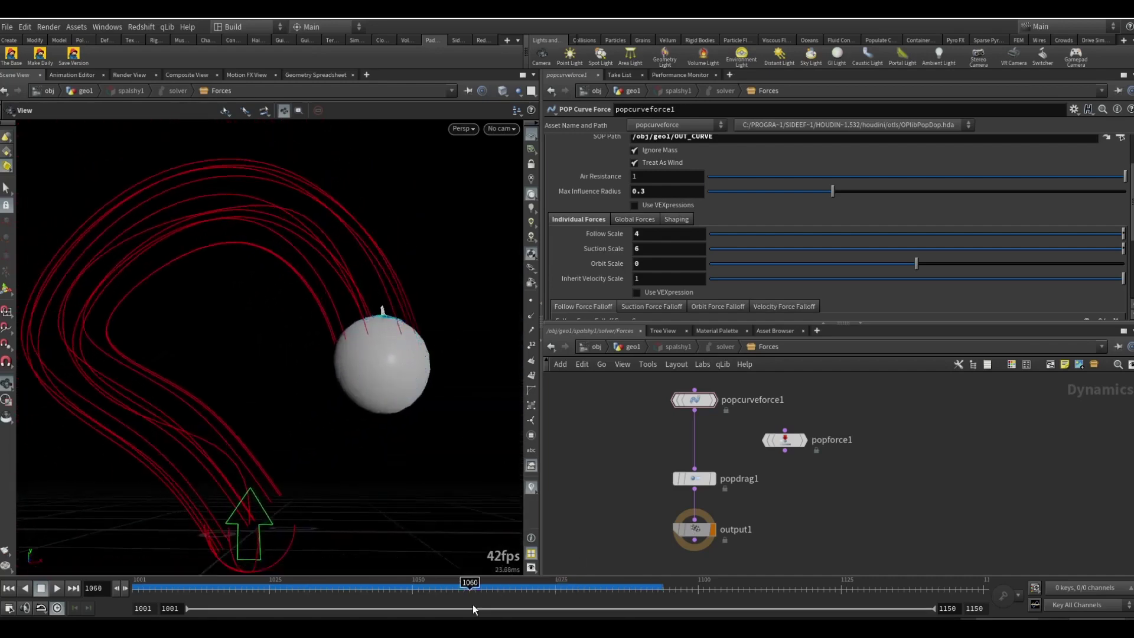
key("Up")
left_click(480, 588)
left_click_drag(480, 598, 601, 599)
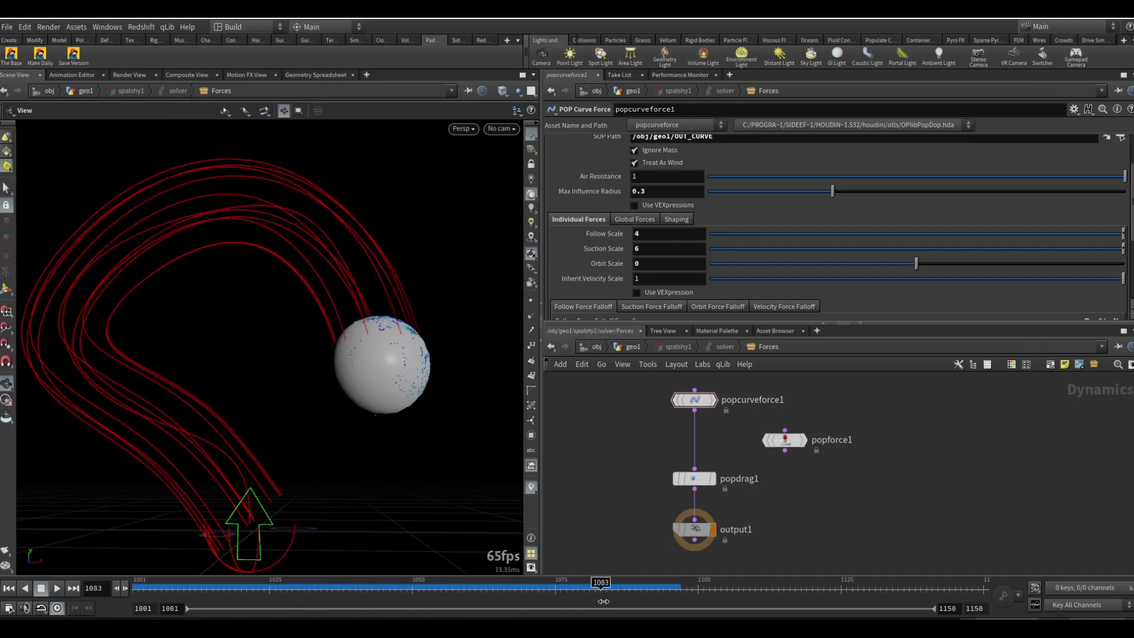
Go back up to the geo1 network, set the Adhesion Multiplier of spalshy1 to 0, and return to frame 1001.
key("u")
key("u")
key("u")
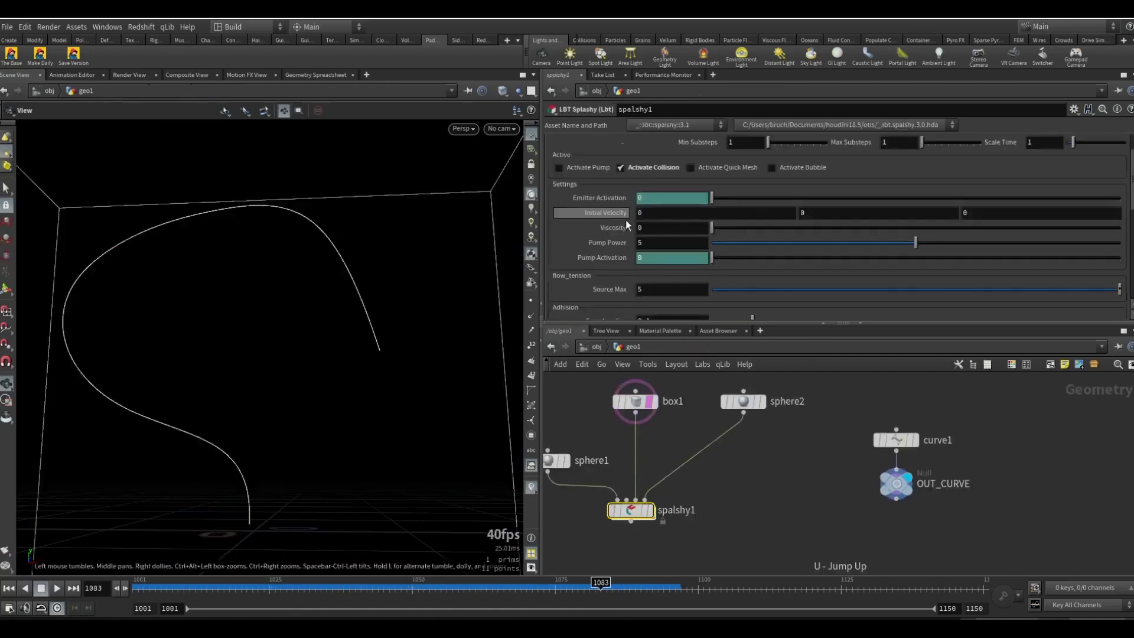
scroll(611, 262, "down", 4)
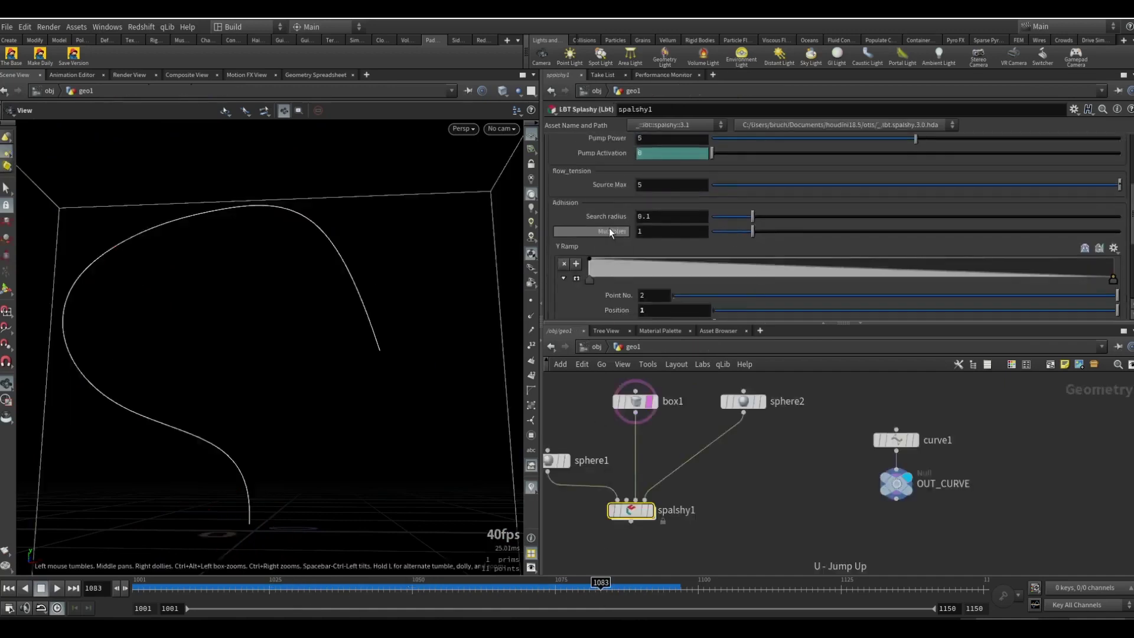
double_click(658, 232)
type("0")
key("Return")
key("ctrl+Up")
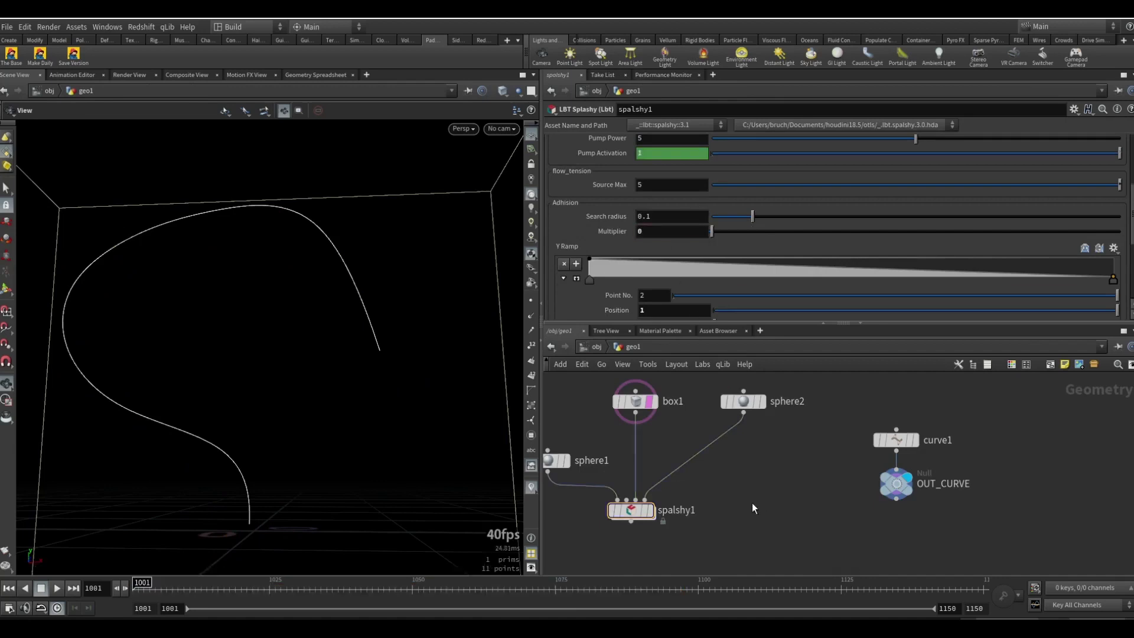
Display spalshy1, play the simulation from its Forces network to check the sphere collision, then examine the fluid source at frame 1001.
left_click(653, 511)
double_click(635, 511)
key("Up")
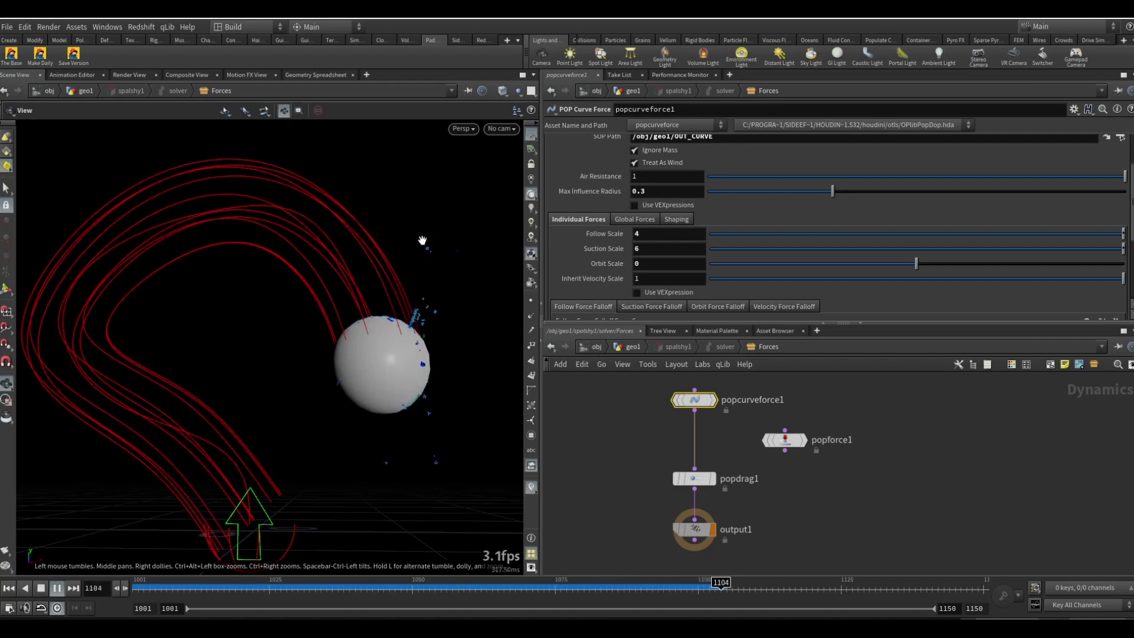
left_click_drag(412, 304, 345, 313)
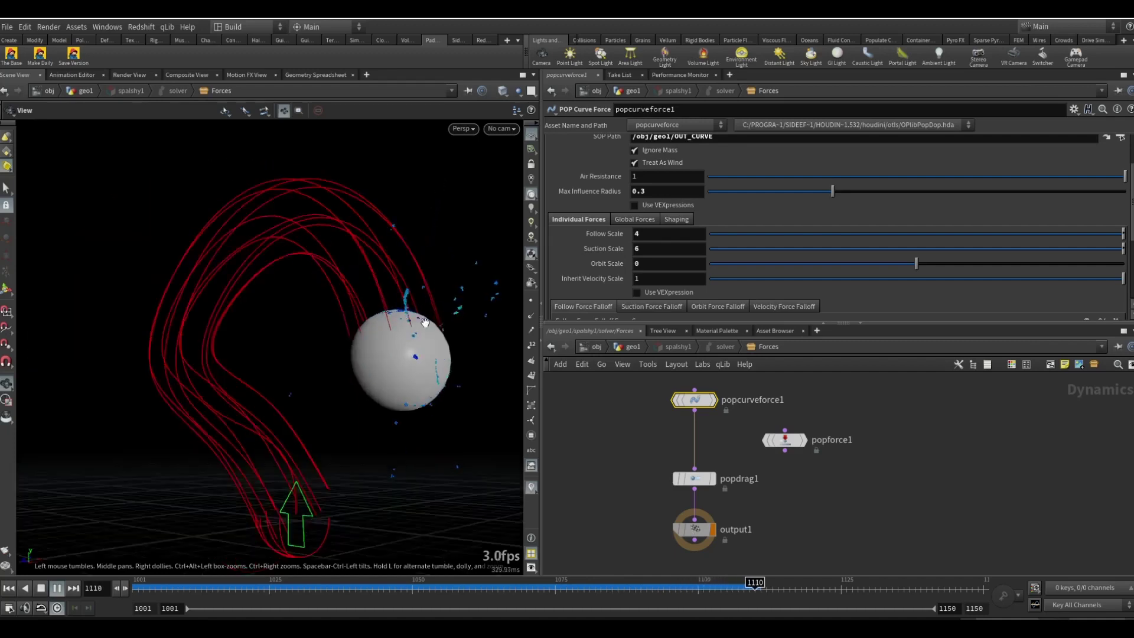
left_click_drag(422, 335, 409, 385)
key("ctrl+Up")
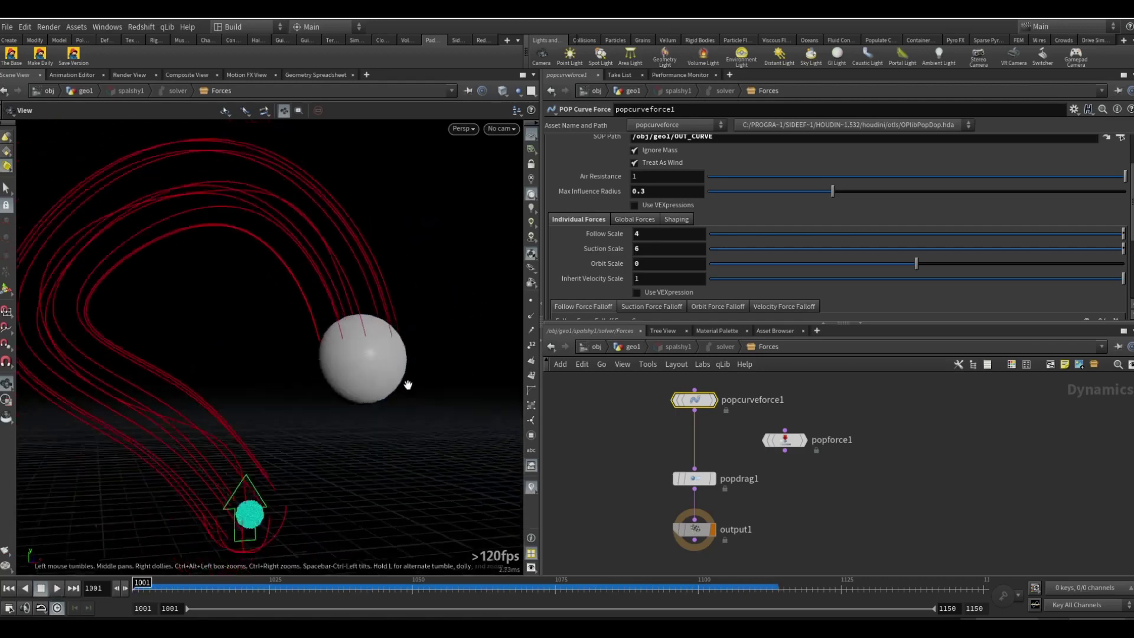
scroll(408, 385, "down", 2)
middle_click_drag(359, 395, 413, 370)
left_click_drag(413, 370, 377, 383)
scroll(303, 467, "up", 5)
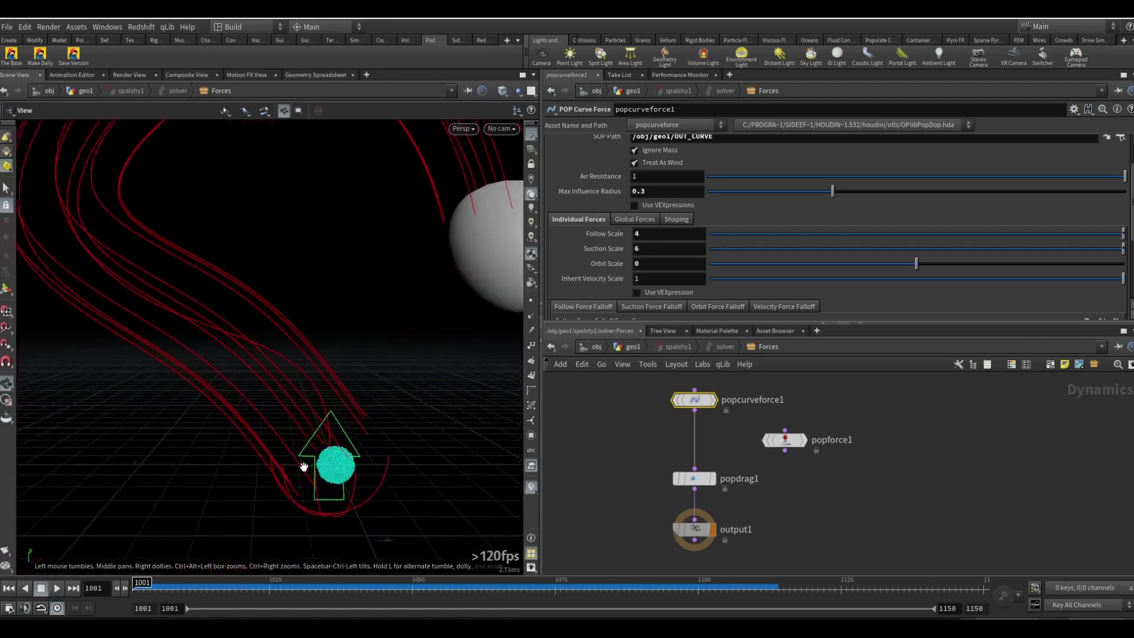
scroll(324, 451, "up", 5)
scroll(283, 463, "down", 5)
scroll(280, 463, "down", 6)
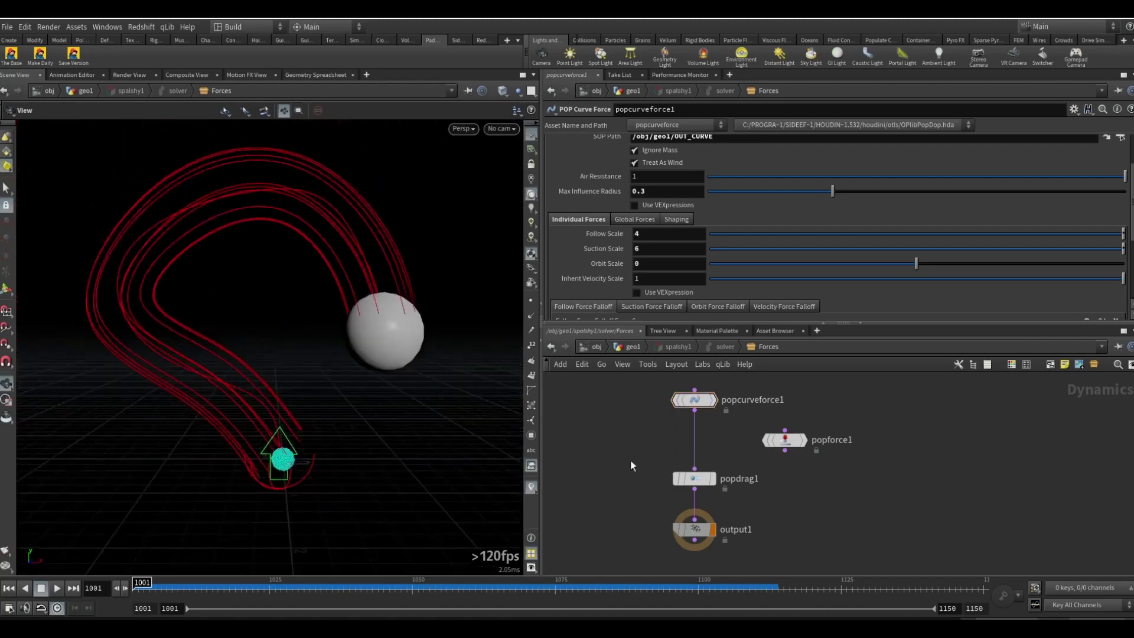
Return to the geo1 network and set the Uniform Scale of sphere1 to 0.15.
key("u")
key("u")
key("u")
middle_click_drag(714, 500, 743, 494)
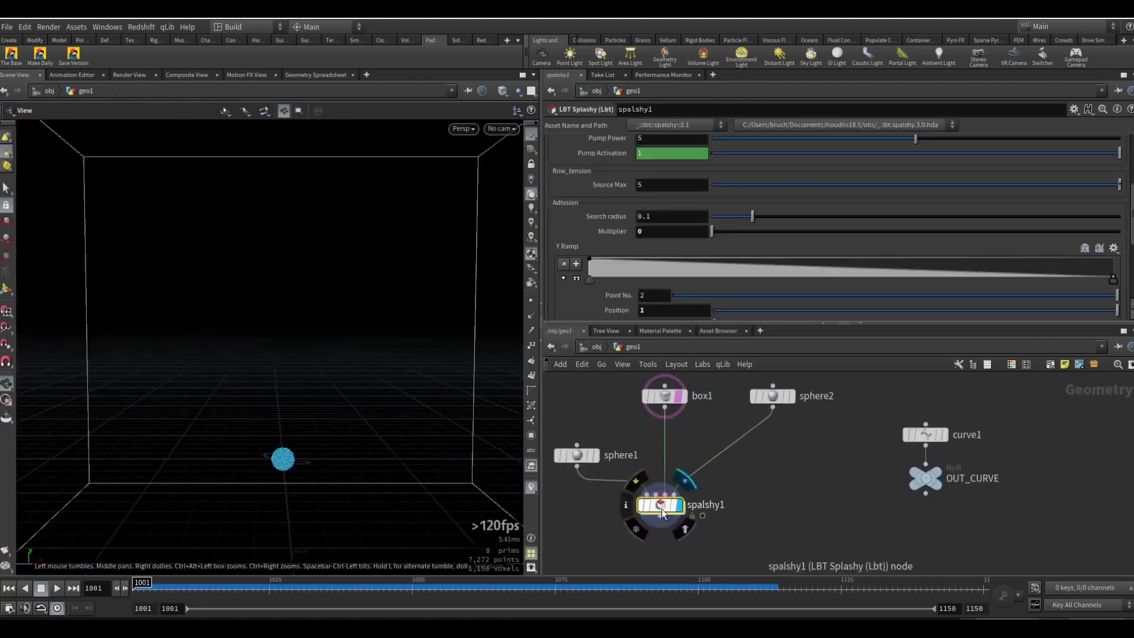
middle_click_drag(785, 378, 809, 384)
scroll(644, 445, "down", 2)
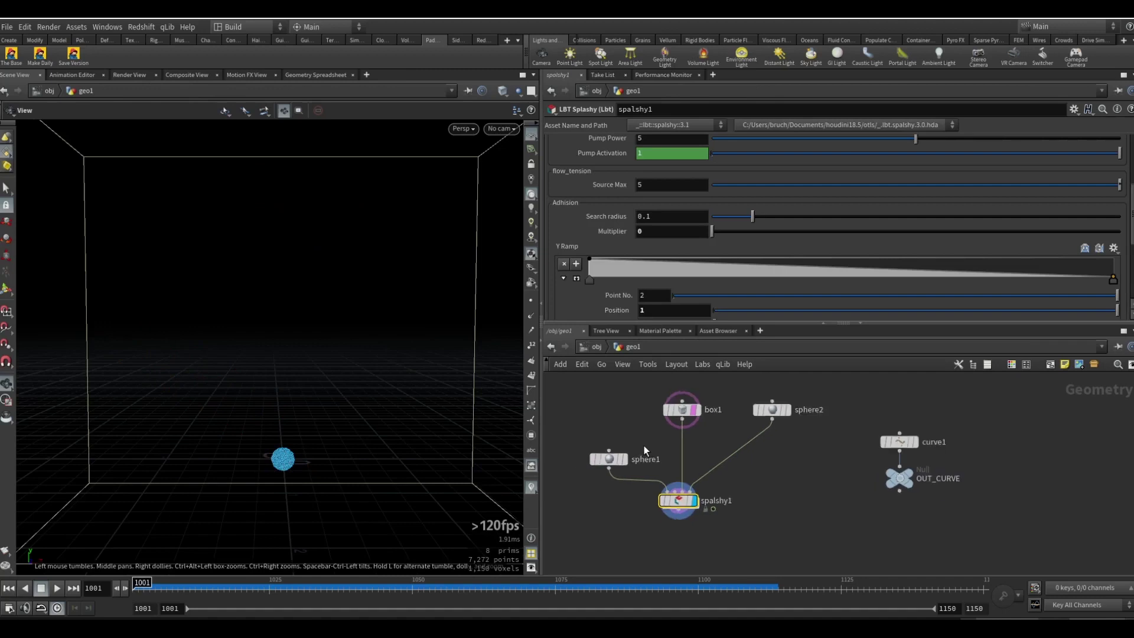
left_click(605, 467)
left_click(647, 219)
type("5")
key("Return")
Play the simulation with the enlarged source sphere and return to frame 1001.
key("Up")
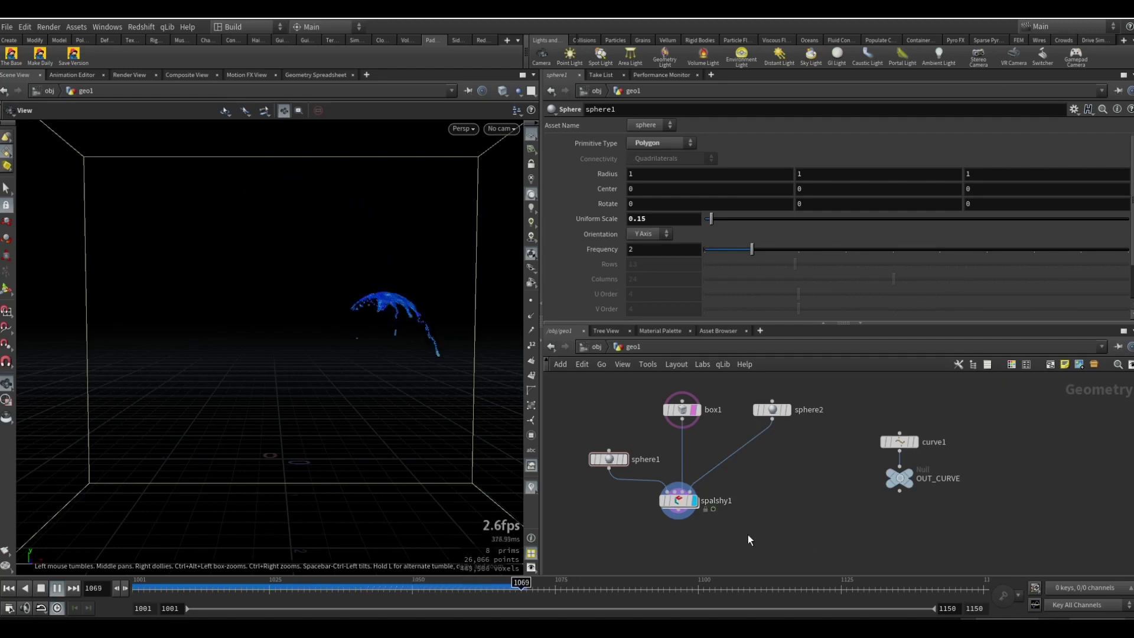
left_click_drag(459, 340, 392, 309)
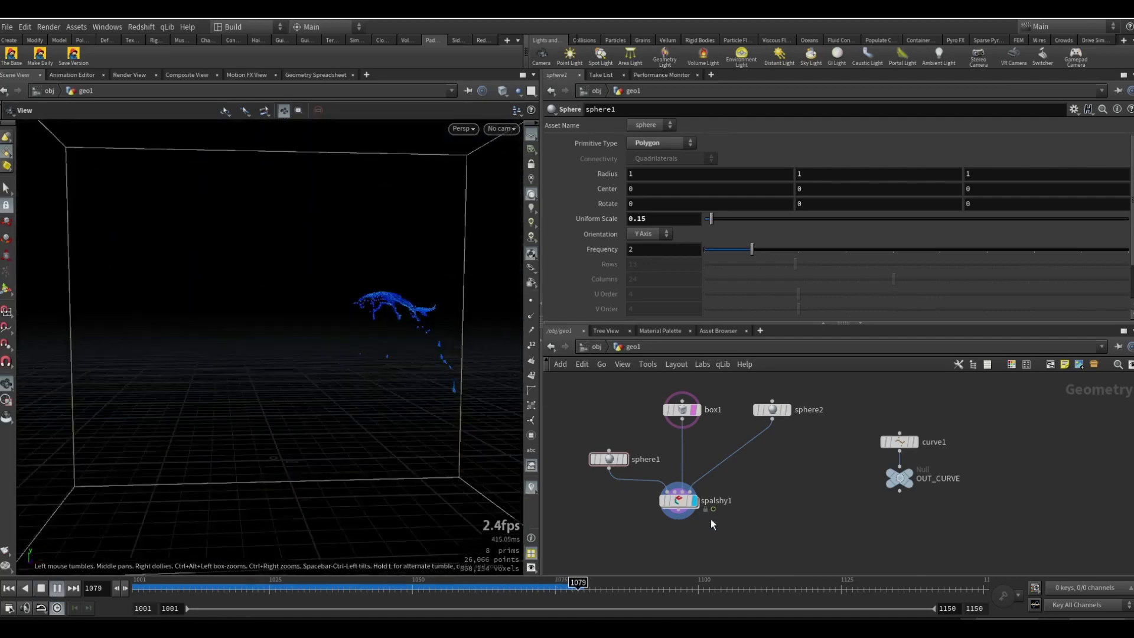
key("ctrl+Up")
Restore the Adhesion Multiplier of spalshy1 to its default of 1.
left_click(679, 500)
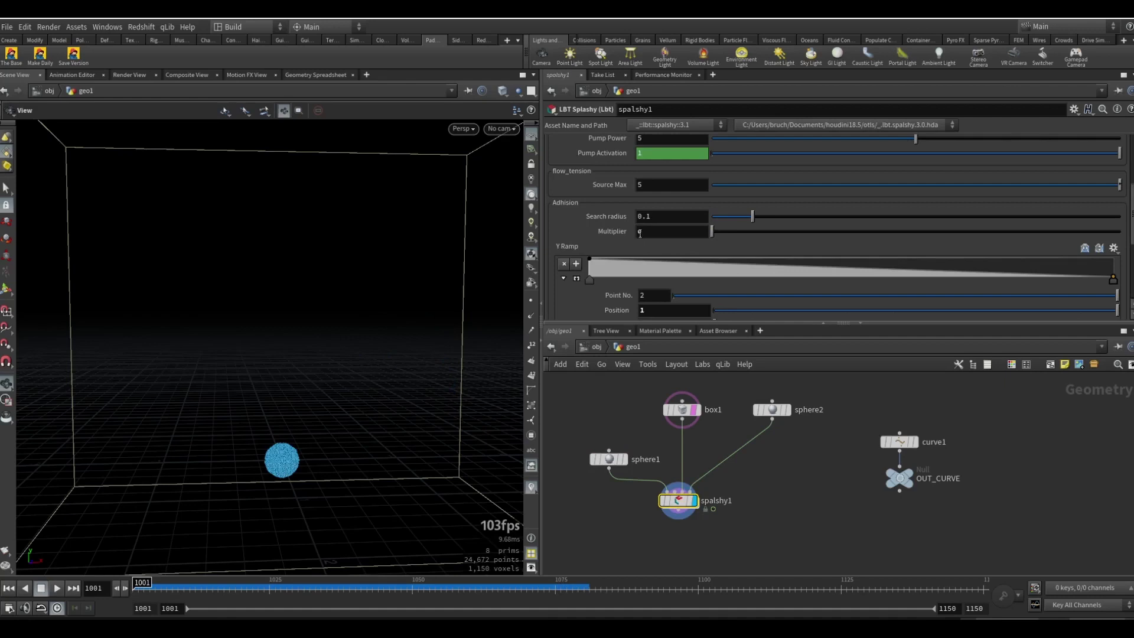
left_click_drag(737, 232, 1024, 246)
middle_click(662, 229, "ctrl")
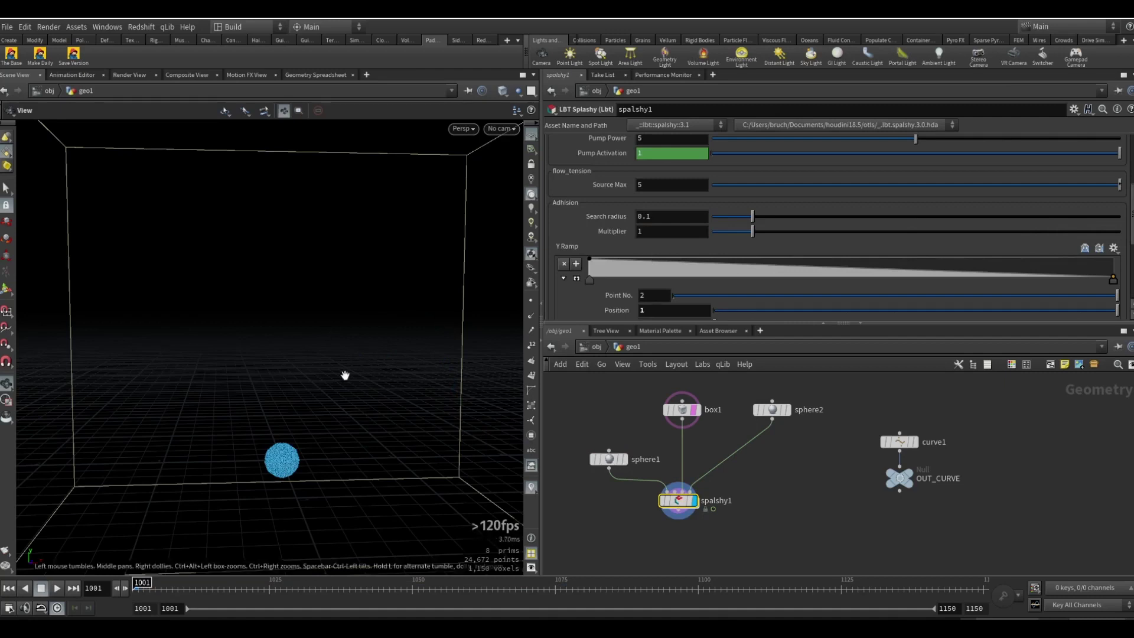
Display sphere2 framed in the viewport, show its point normals, and examine their directions around the sphere.
scroll(802, 415, "up", 3)
left_click(777, 407)
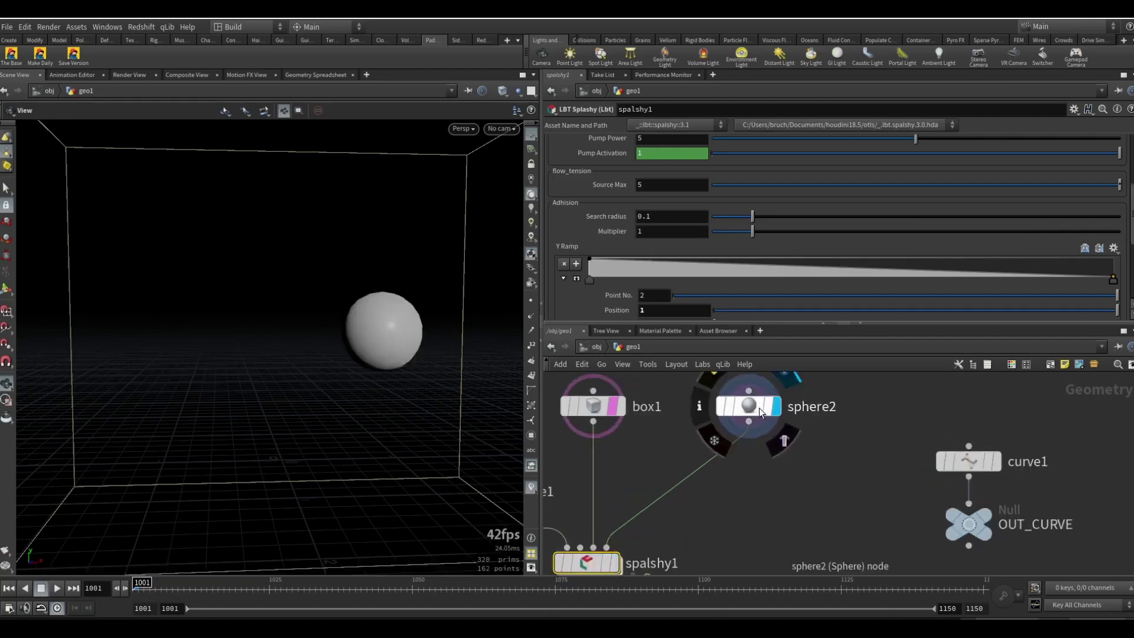
left_click(760, 407)
key("f")
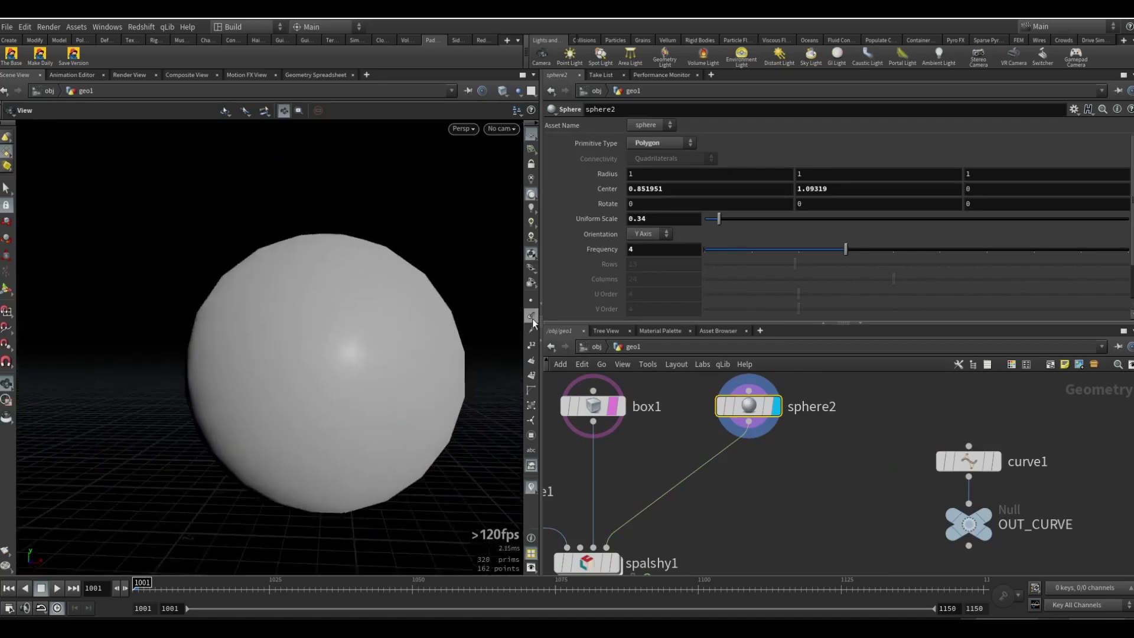
left_click(532, 318)
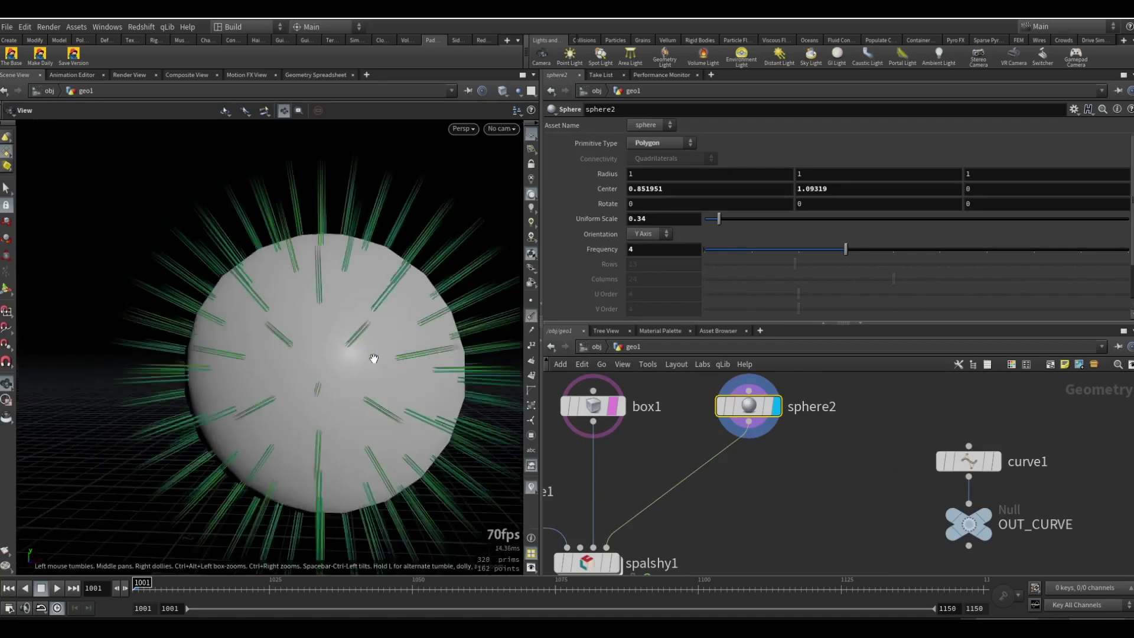
left_click_drag(371, 394, 181, 492)
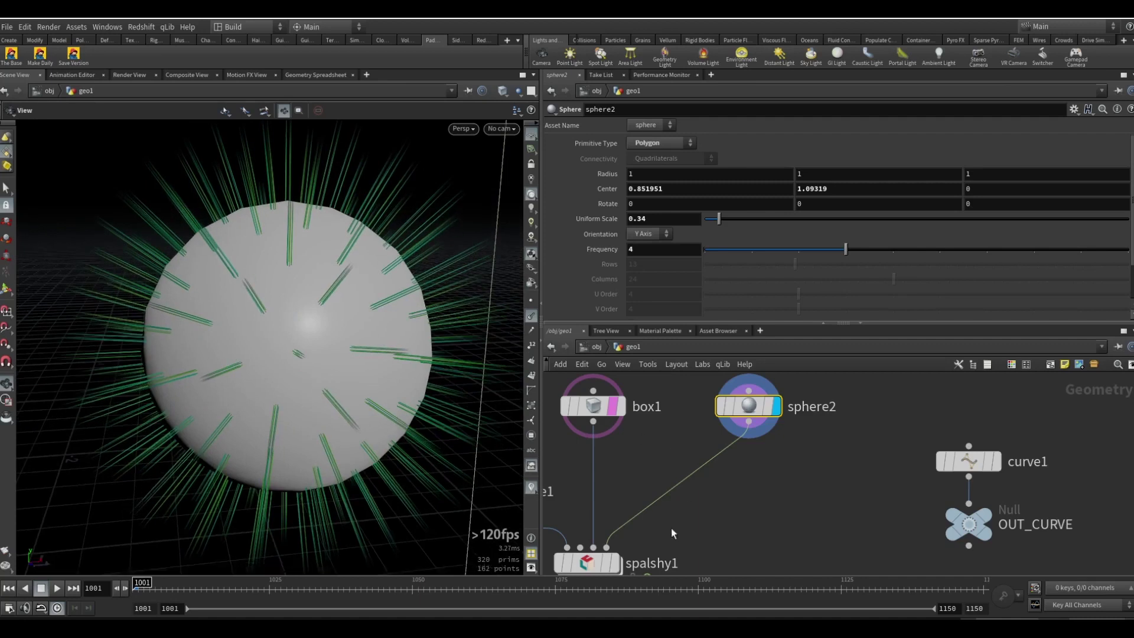
scroll(627, 473, "down", 3)
scroll(620, 508, "up", 3)
Remove the end point of the Y Ramp on spalshy1 so the ramp is flat along its full length.
left_click(597, 526)
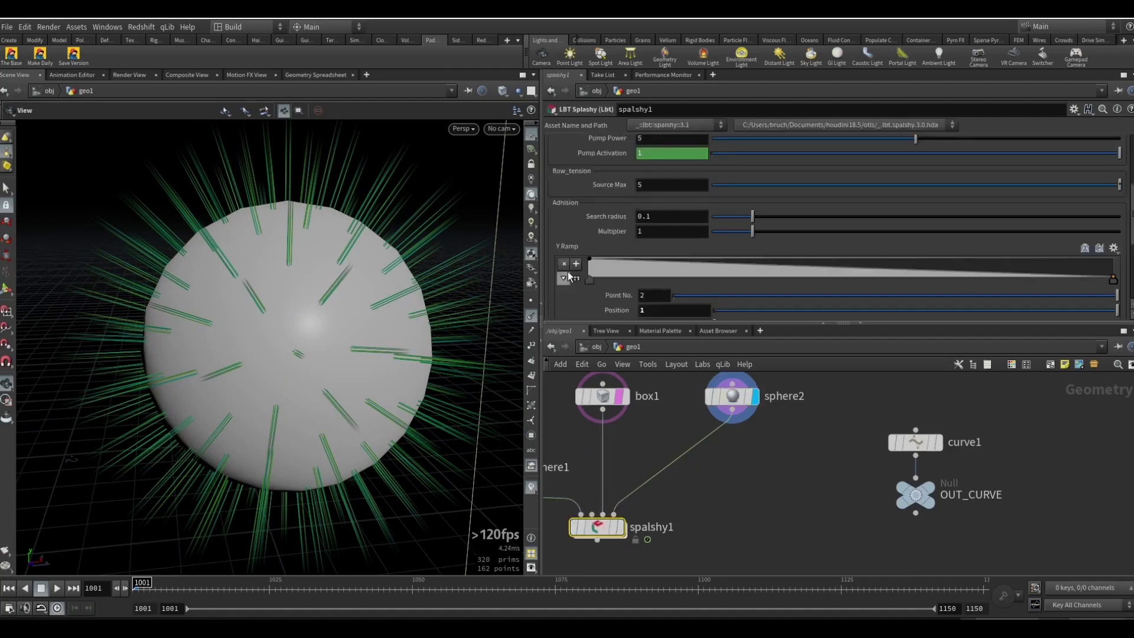
scroll(344, 346, "down", 3)
left_click_drag(344, 345, 339, 335)
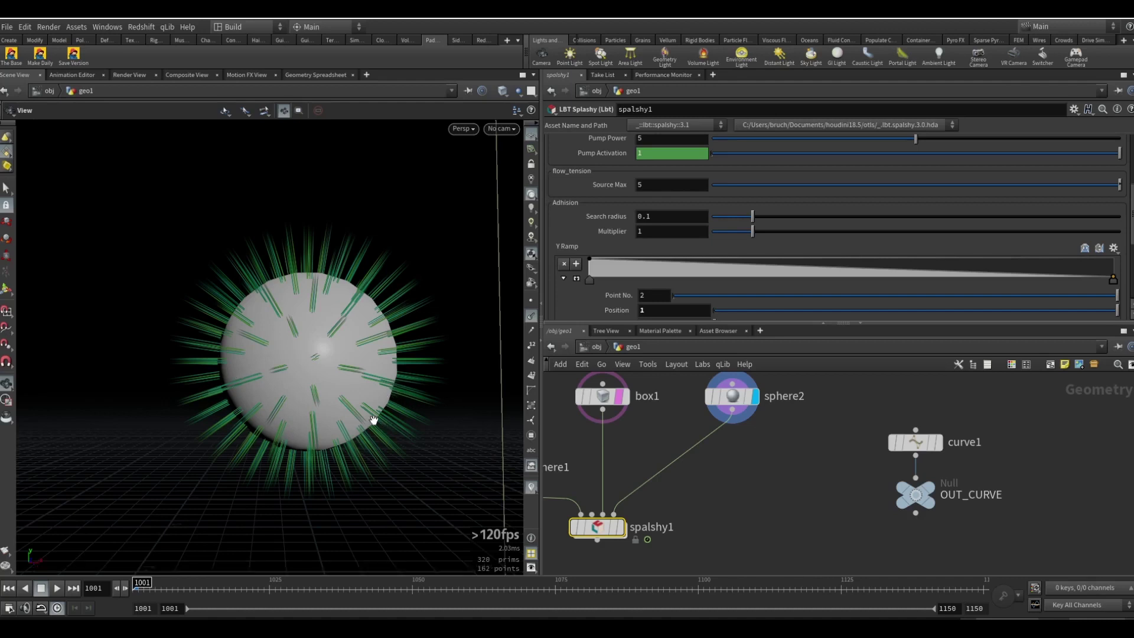
left_click(1113, 277, "ctrl")
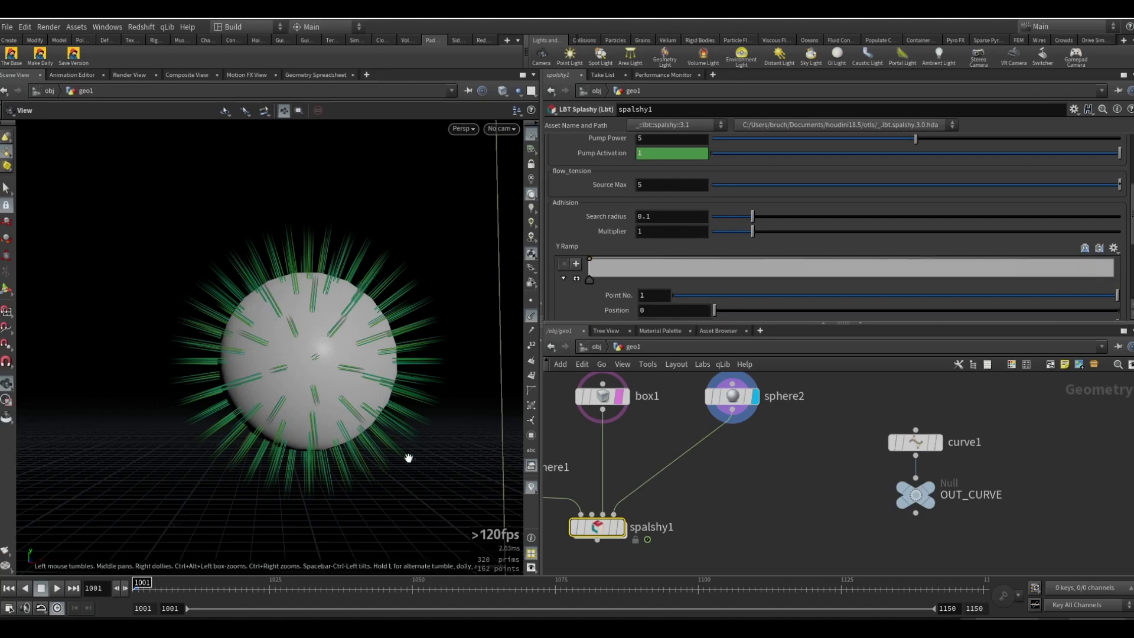
Hide the point normals and review the Basics and Adhesion settings of spalshy1.
scroll(358, 333, "down", 8)
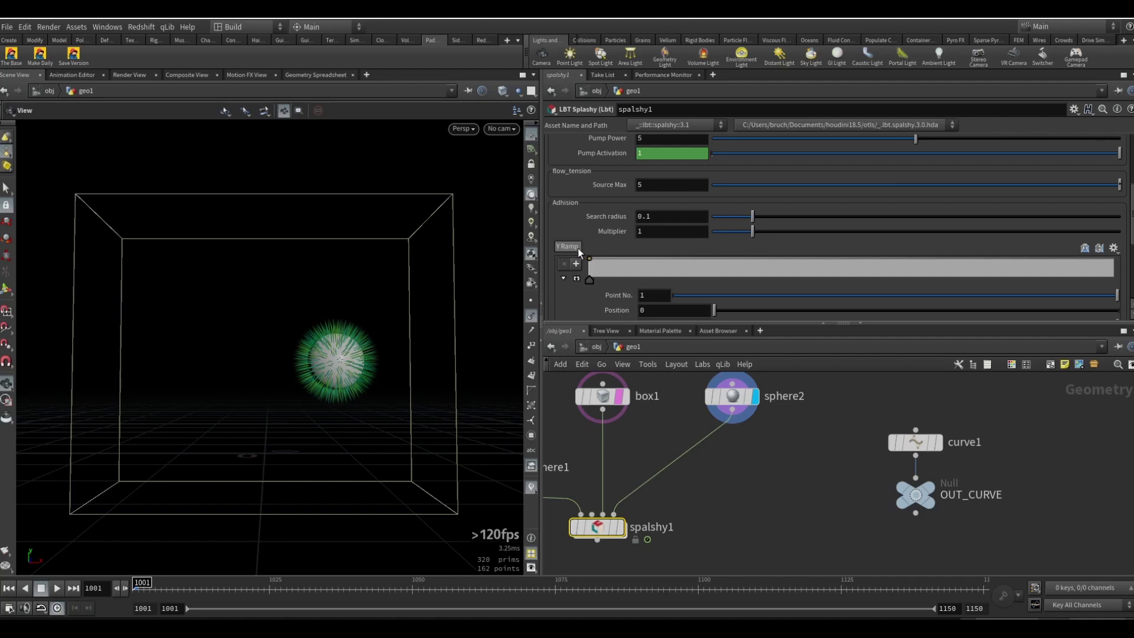
scroll(581, 251, "up", 1)
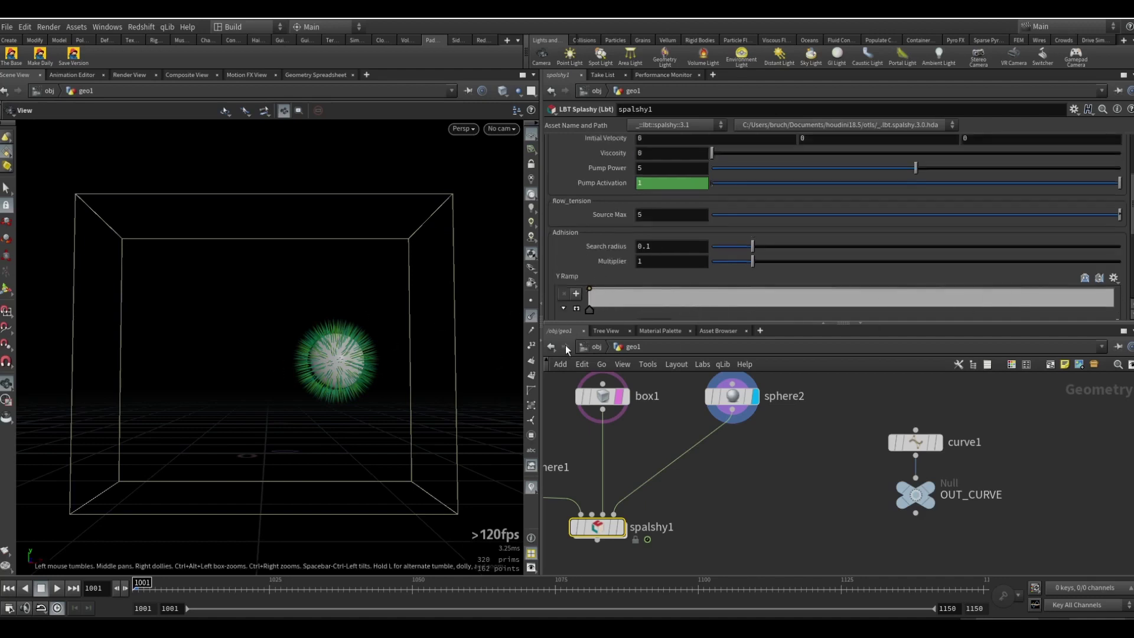
scroll(851, 243, "up", 4)
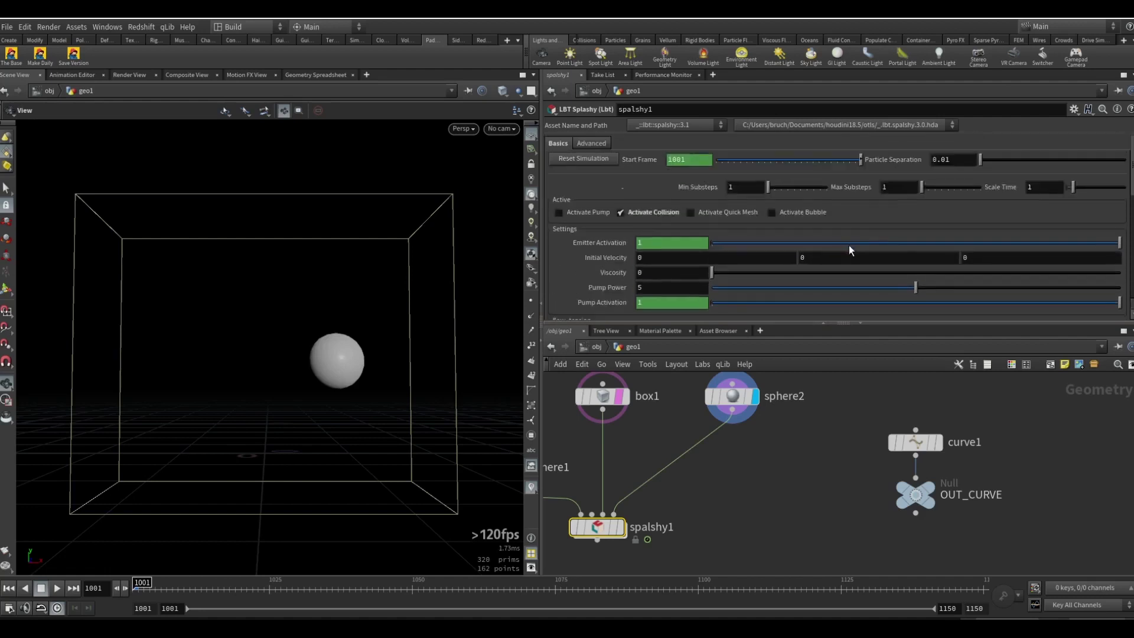
scroll(817, 257, "down", 4)
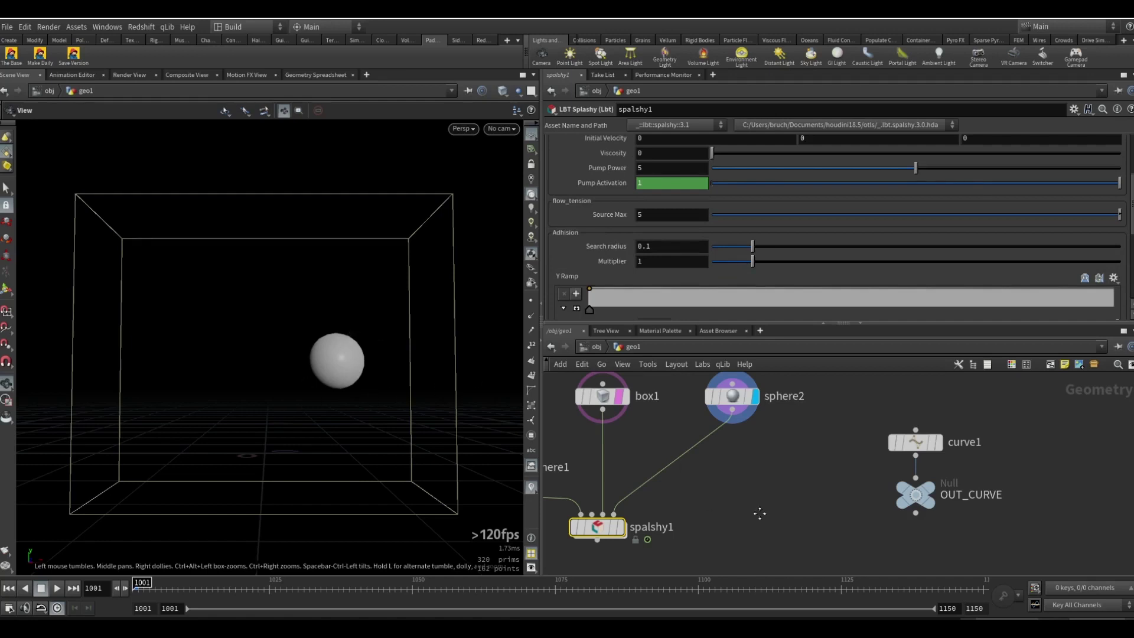
Display spalshy1 and template sphere2 and OUT_CURVE so both appear as wireframe references in the viewport.
middle_click_drag(756, 531, 804, 476)
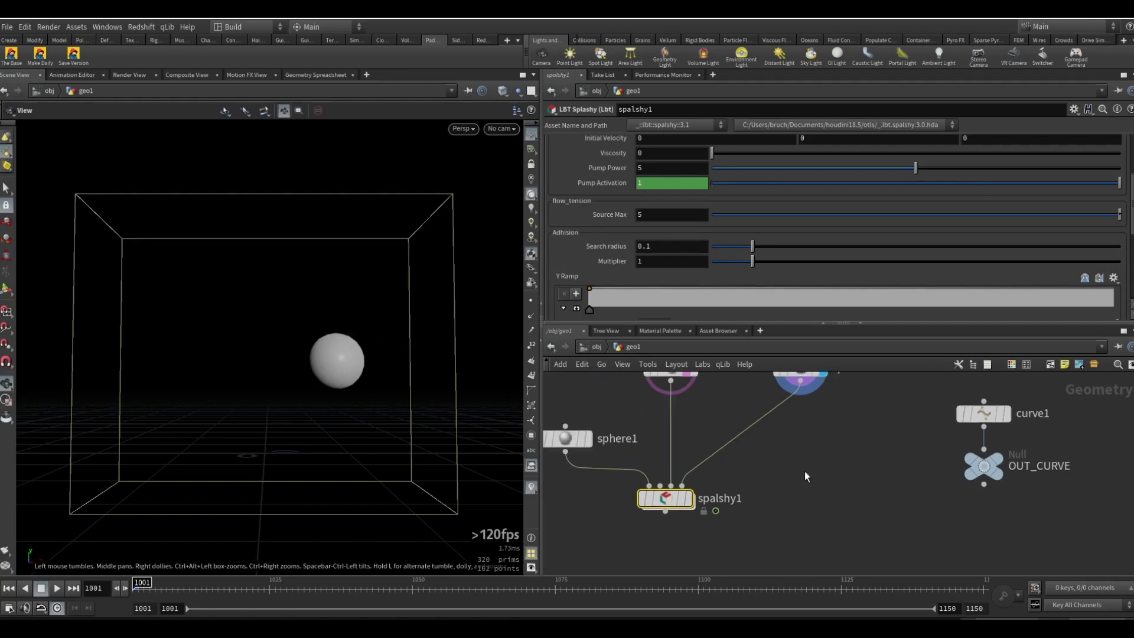
left_click(689, 500)
middle_click_drag(685, 505, 684, 534)
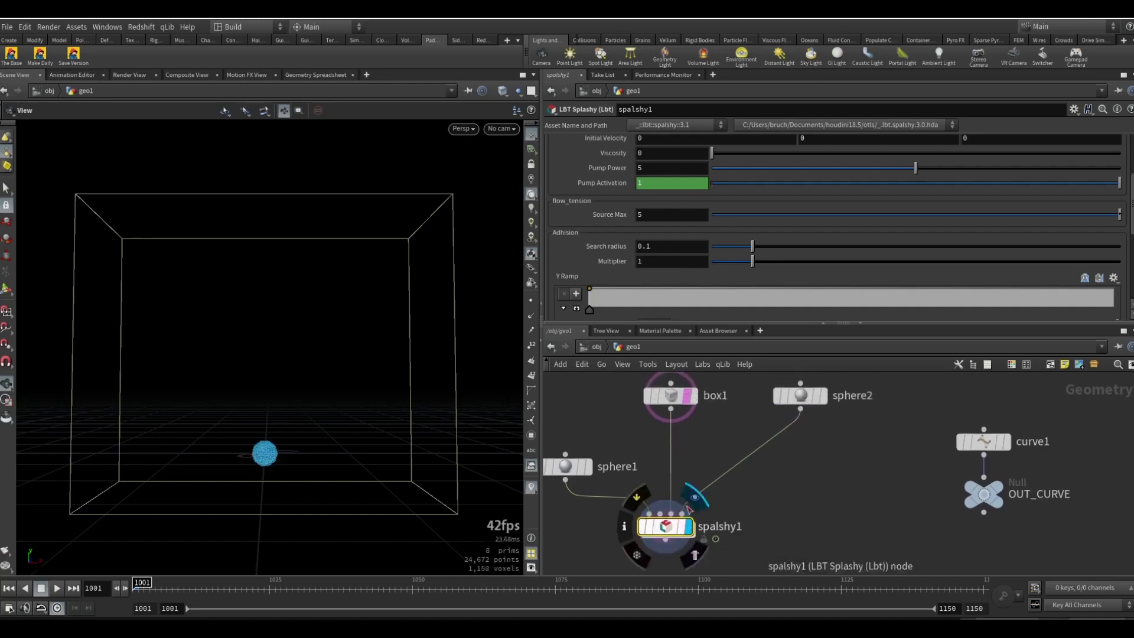
left_click(820, 395)
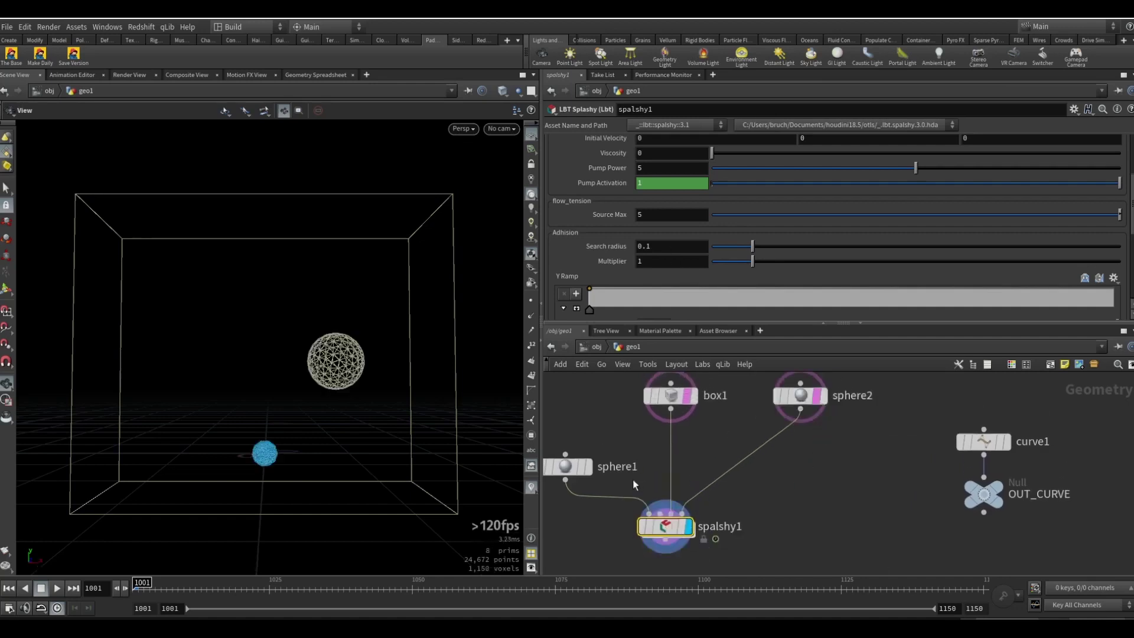
left_click(997, 501)
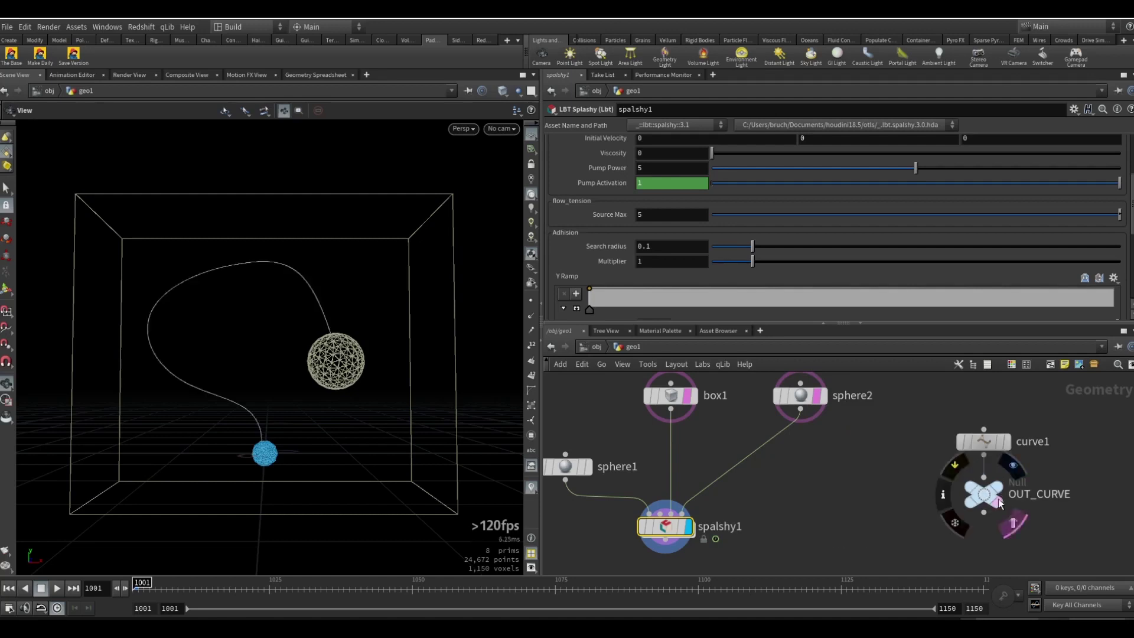
left_click(799, 502)
middle_click_drag(799, 502, 843, 501)
Play the simulation and examine how the fluid clings to sphere2 from different angles.
key("Up")
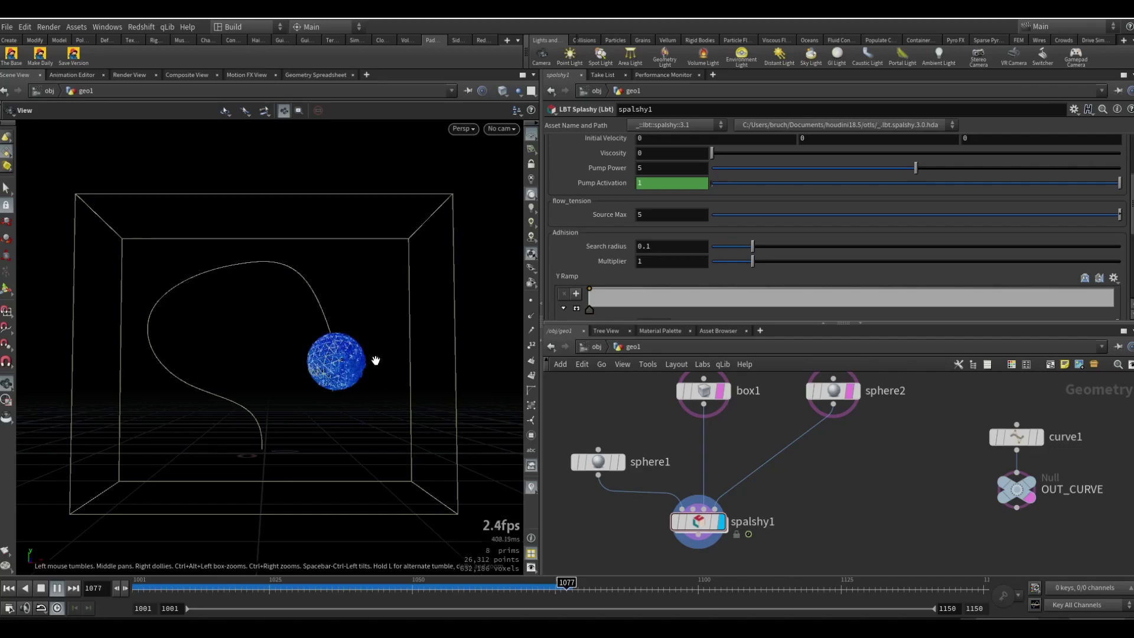
scroll(362, 351, "up", 5)
left_click_drag(323, 387, 364, 319)
scroll(339, 420, "down", 5)
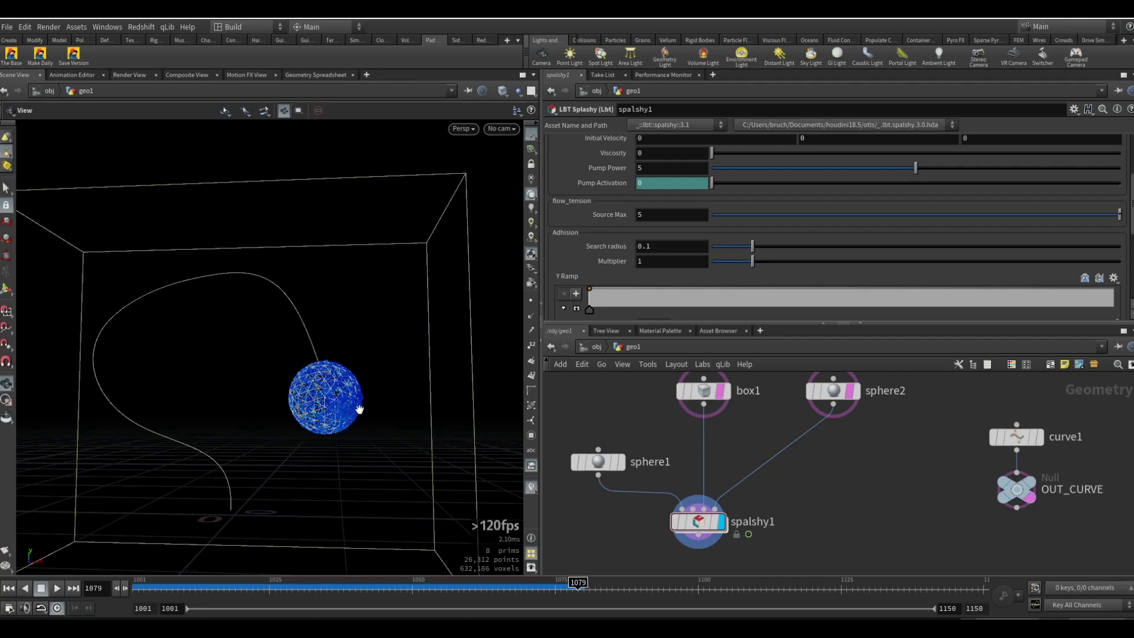
Replay the simulation from the first frame to watch the fluid travel along the curve onto sphere2, and rewind to the start.
key("ctrl+Up")
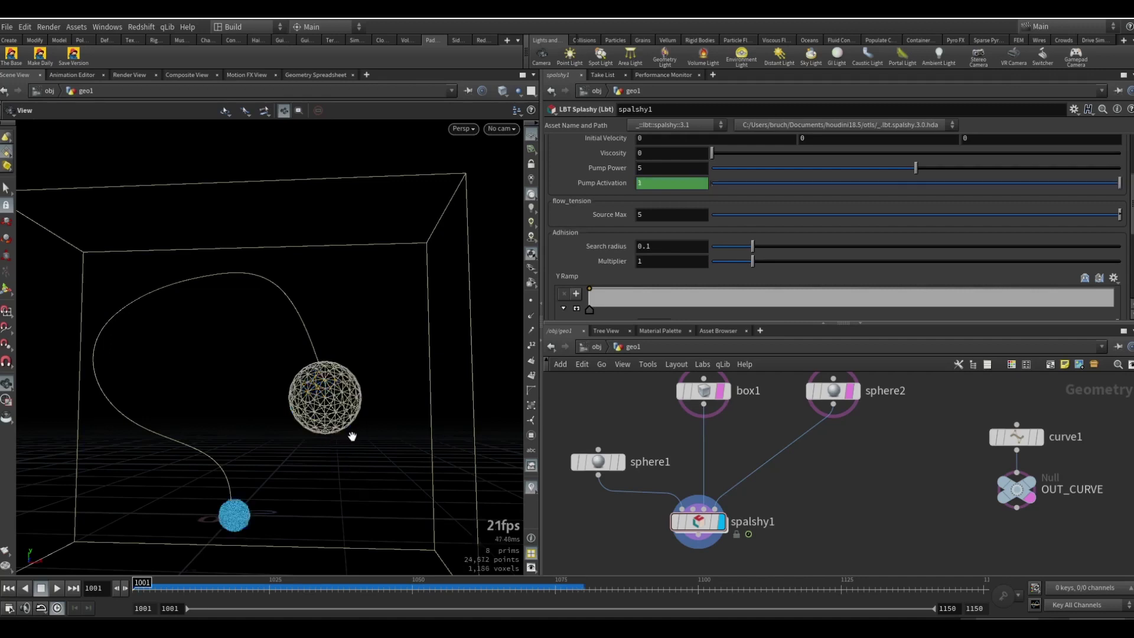
key("Up")
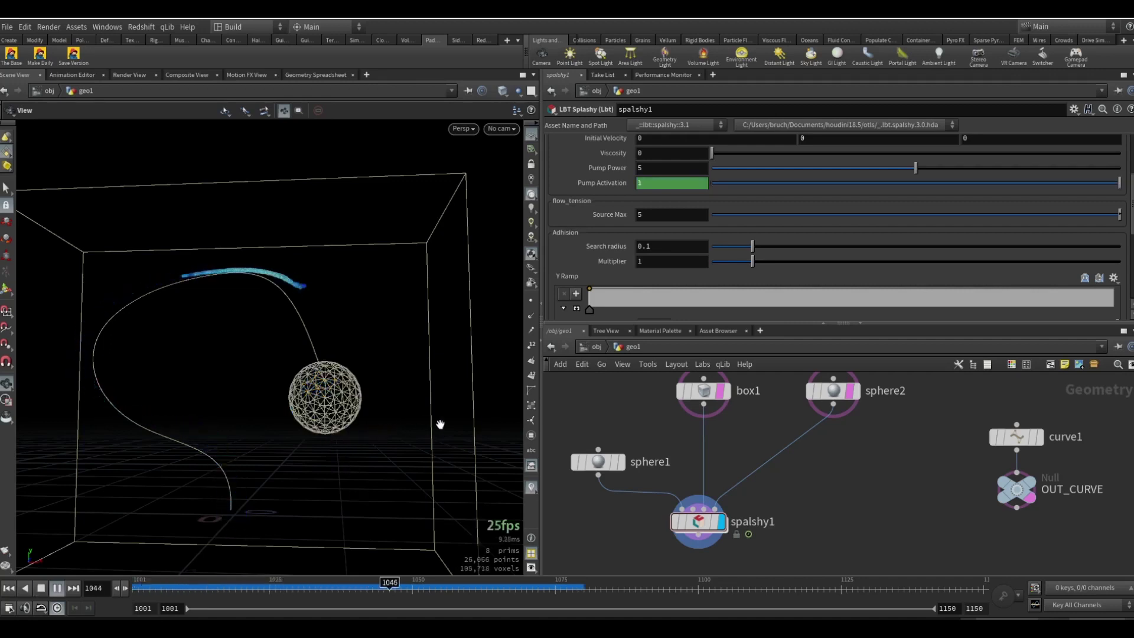
left_click(700, 523)
key("ctrl+Up")
Inside spalshy1's Forces network, insert popforce1 into the chain between popcurveforce1 and popdrag1.
double_click(700, 524)
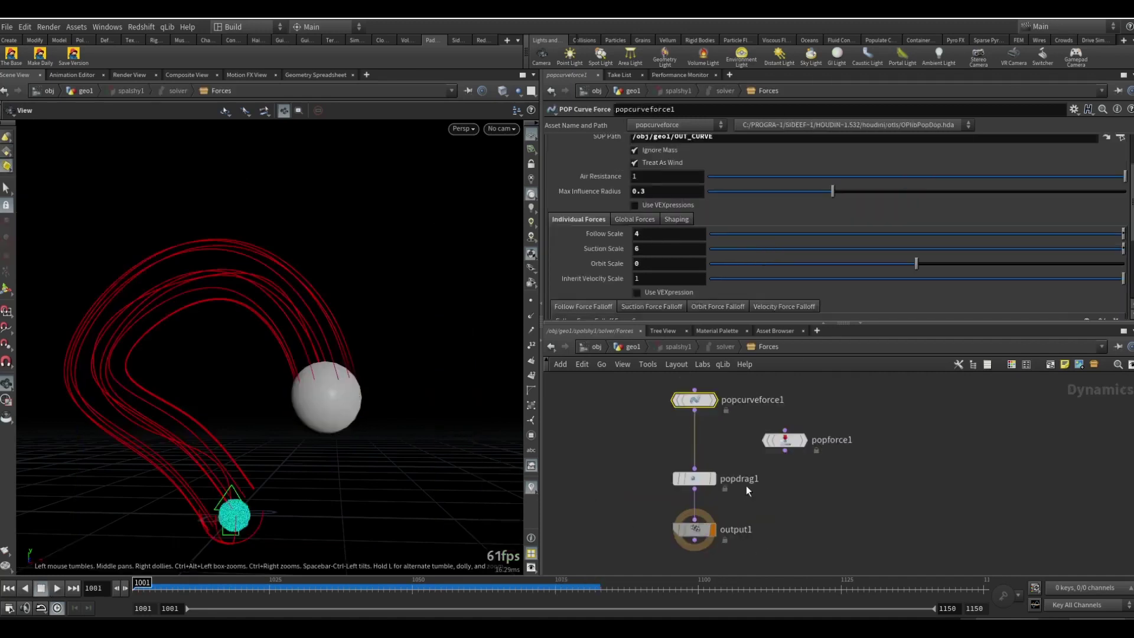
scroll(746, 472, "up", 3)
mouse_move(802, 436)
left_click_drag(700, 436, 663, 439)
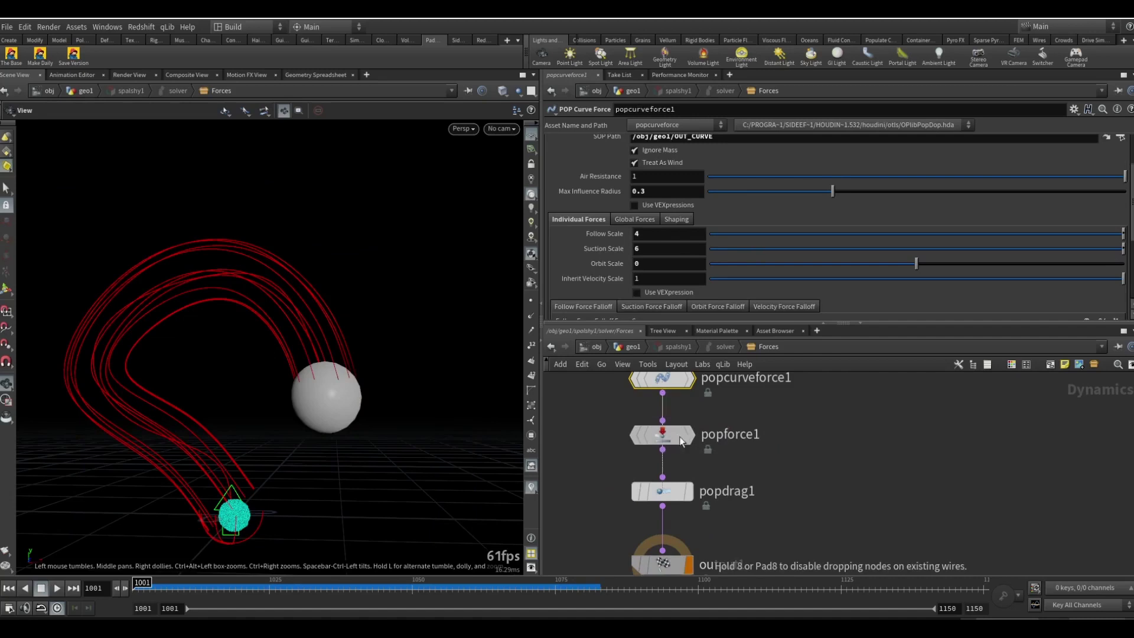
Set the Y component of popforce1's Force to -2.8, select popcurveforce1 and run the simulation with the added downward force.
left_click(657, 442)
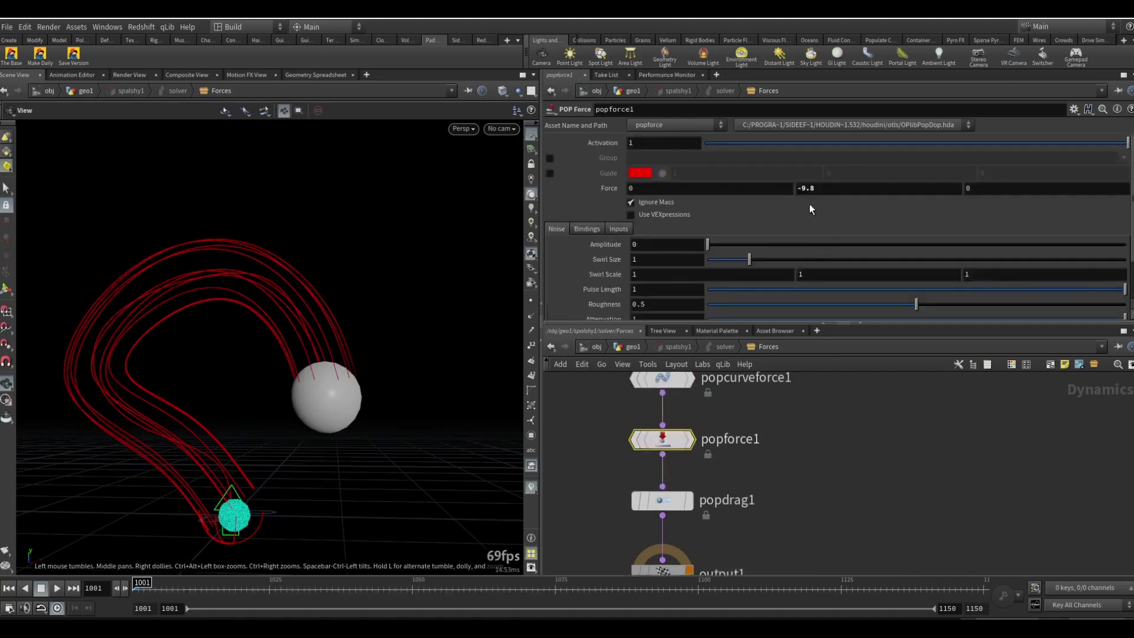
left_click(804, 189)
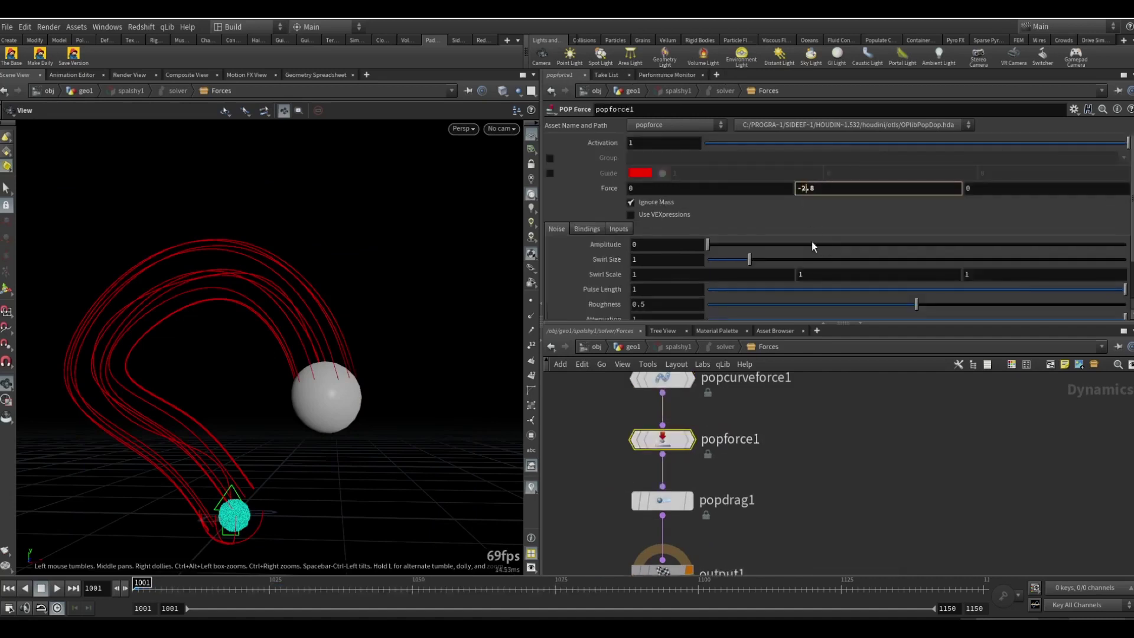
left_click(845, 418)
left_click(662, 380)
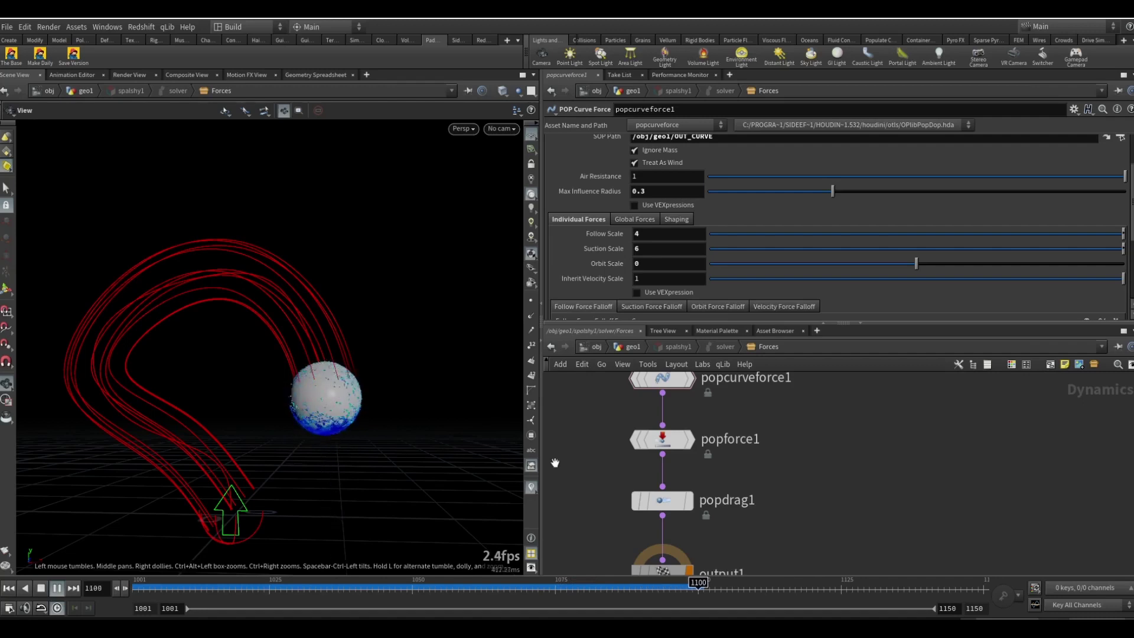
Take popforce1 out of the chain between popcurveforce1 and popdrag1 and rewind the simulation to the first frame.
left_click_drag(673, 452, 756, 440)
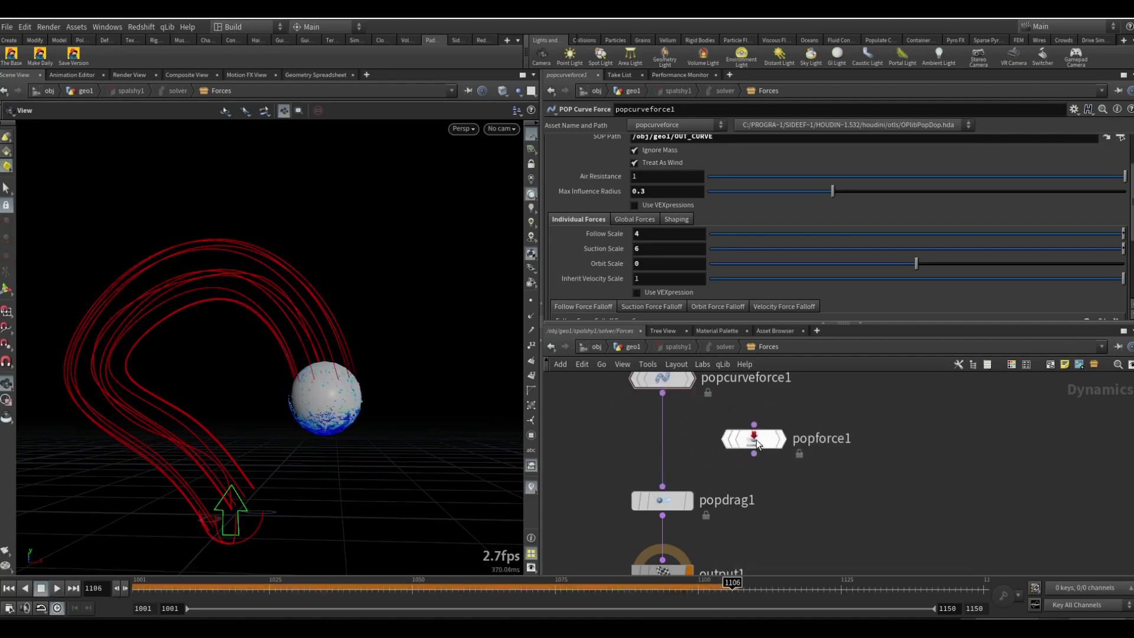
key("ctrl+Up")
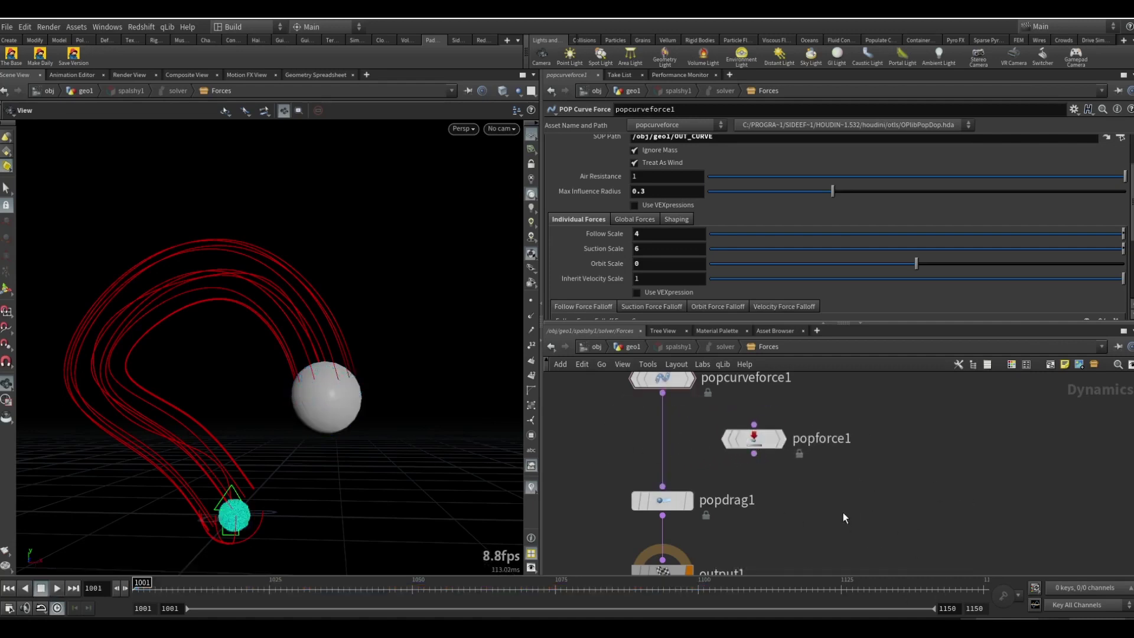
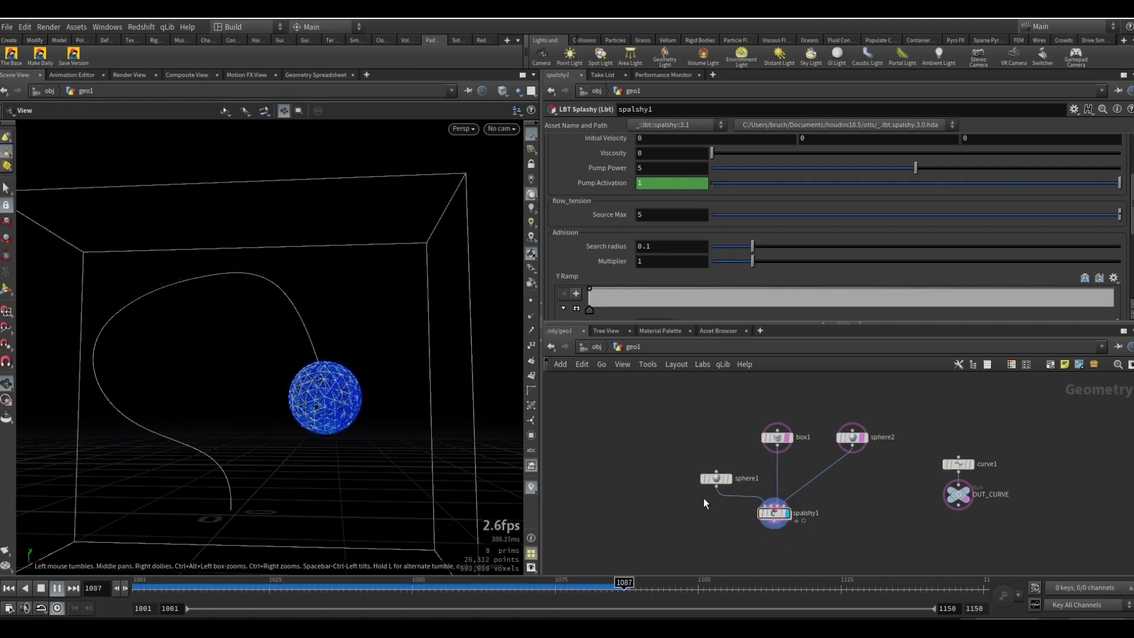
Stop the playback, set spalshy1's Additional Visualizer to Filler Points and inspect the points on sphere2 back to frame 1065.
key("Up")
scroll(598, 264, "down", 5)
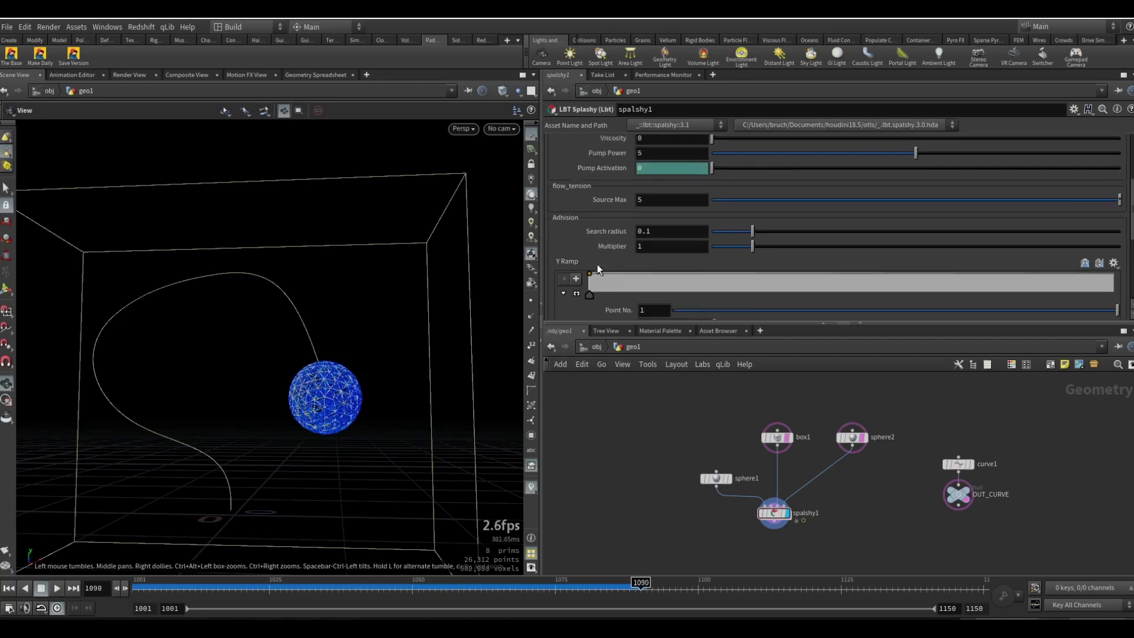
scroll(603, 283, "down", 1)
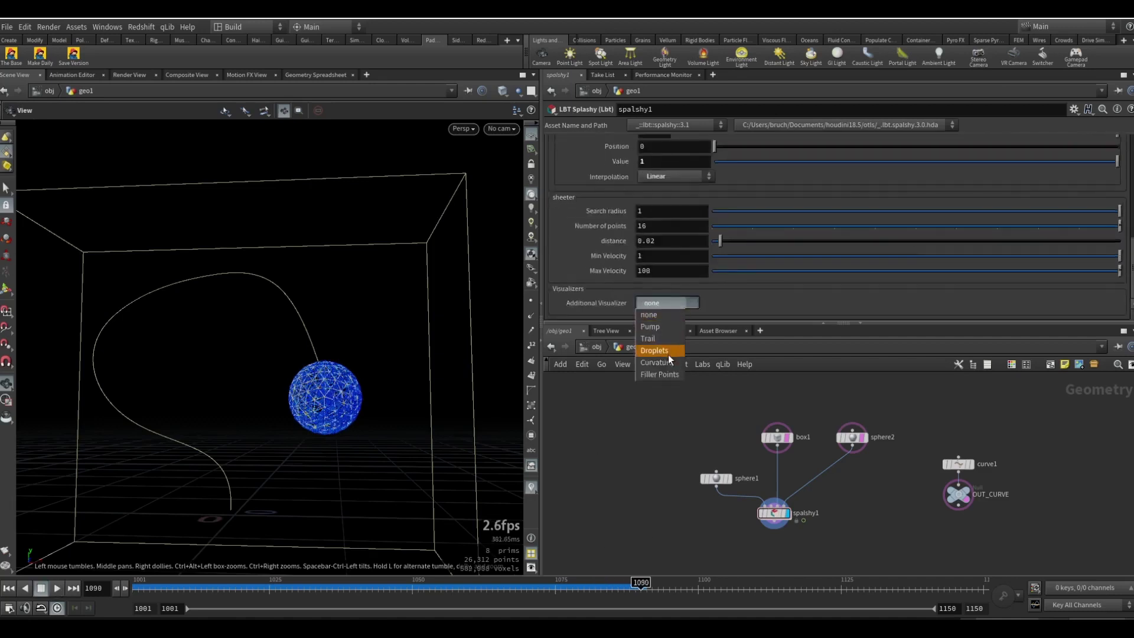
left_click(674, 376)
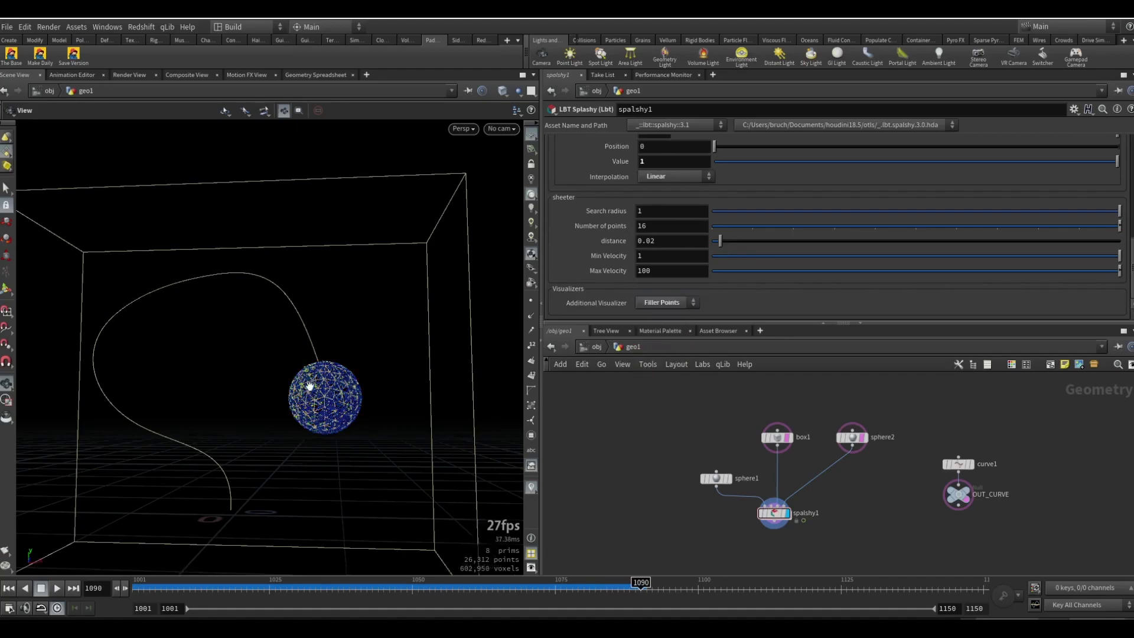
scroll(311, 387, "up", 5)
left_click_drag(310, 387, 353, 422)
scroll(350, 434, "down", 5)
left_click_drag(610, 596, 499, 583)
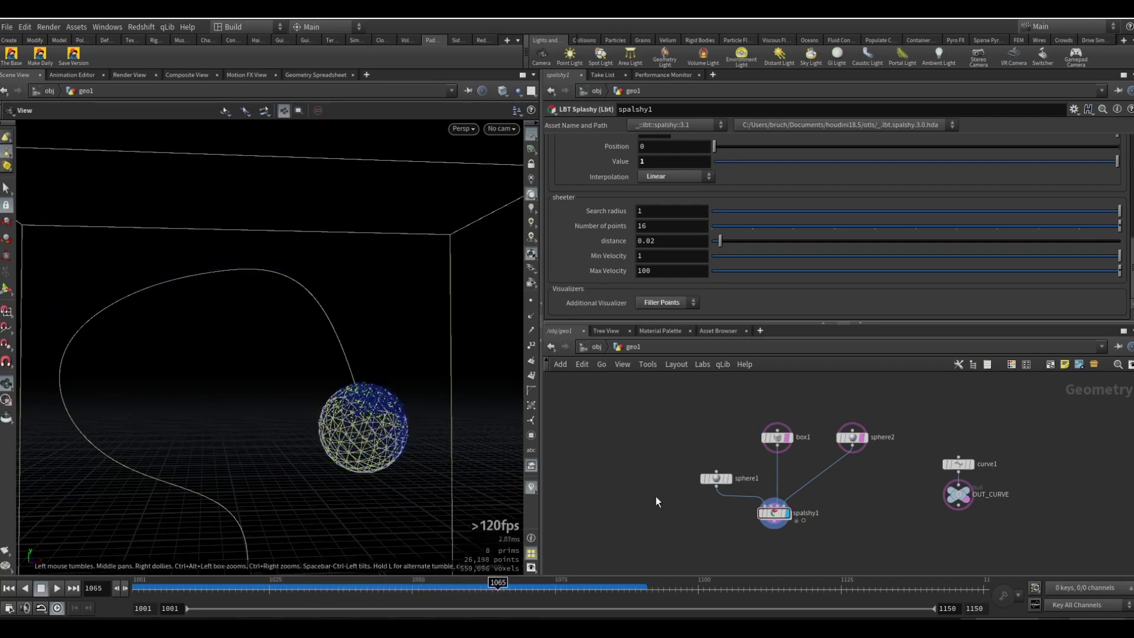
Activate Quick Mesh on spalshy1 and inspect the meshed fluid around sphere2 up to frame 1082.
left_click(773, 513)
scroll(814, 232, "up", 3)
scroll(815, 224, "up", 5)
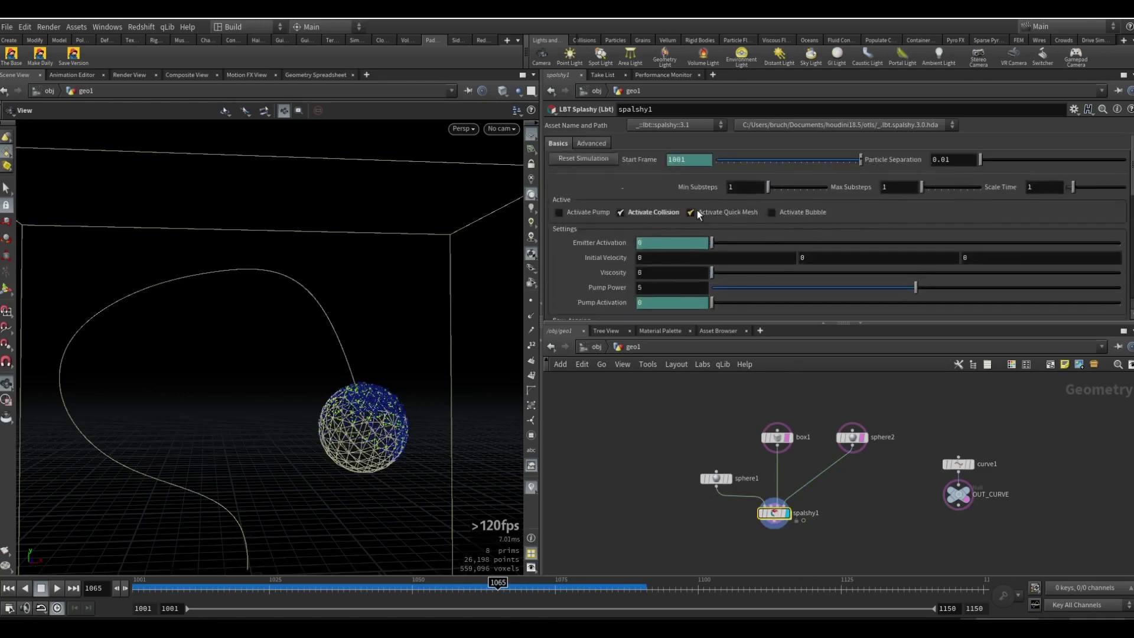
left_click(696, 211)
mouse_move(387, 405)
left_mouse_down()
mouse_move(378, 406)
mouse_move(395, 399)
left_mouse_up()
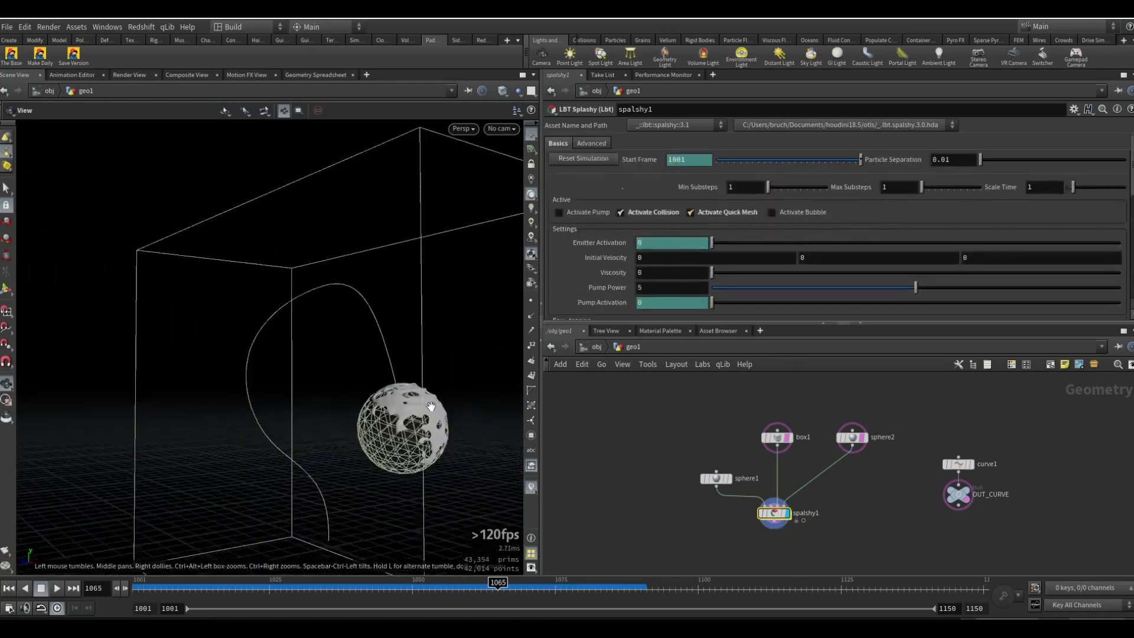
right_click_drag(394, 400, 420, 413)
left_click_drag(420, 413, 473, 498)
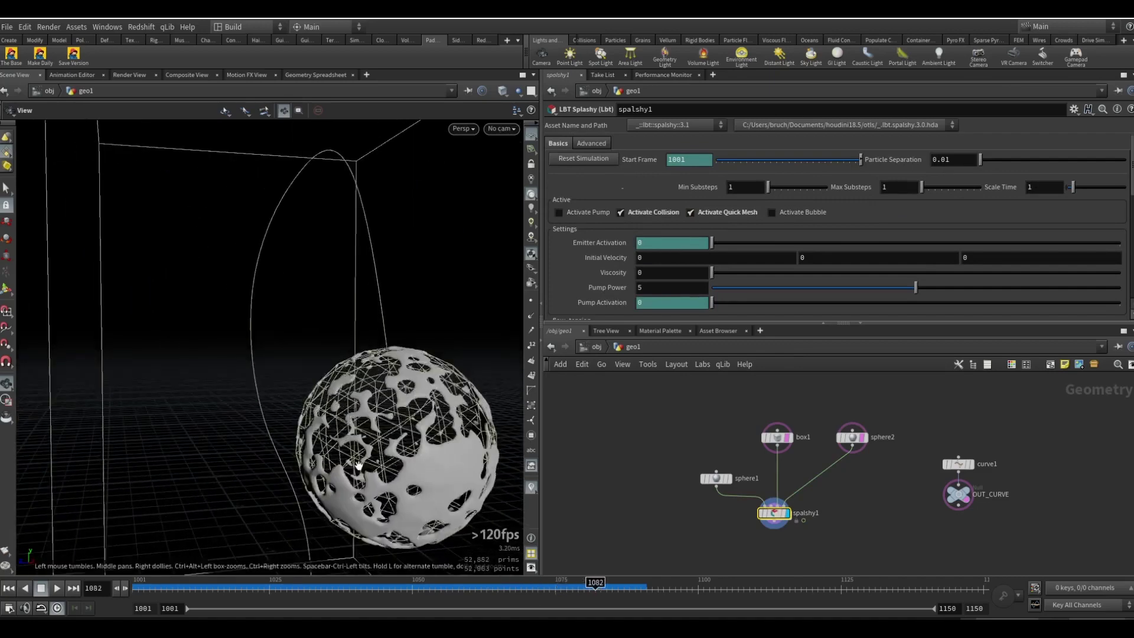
left_click_drag(359, 466, 469, 431)
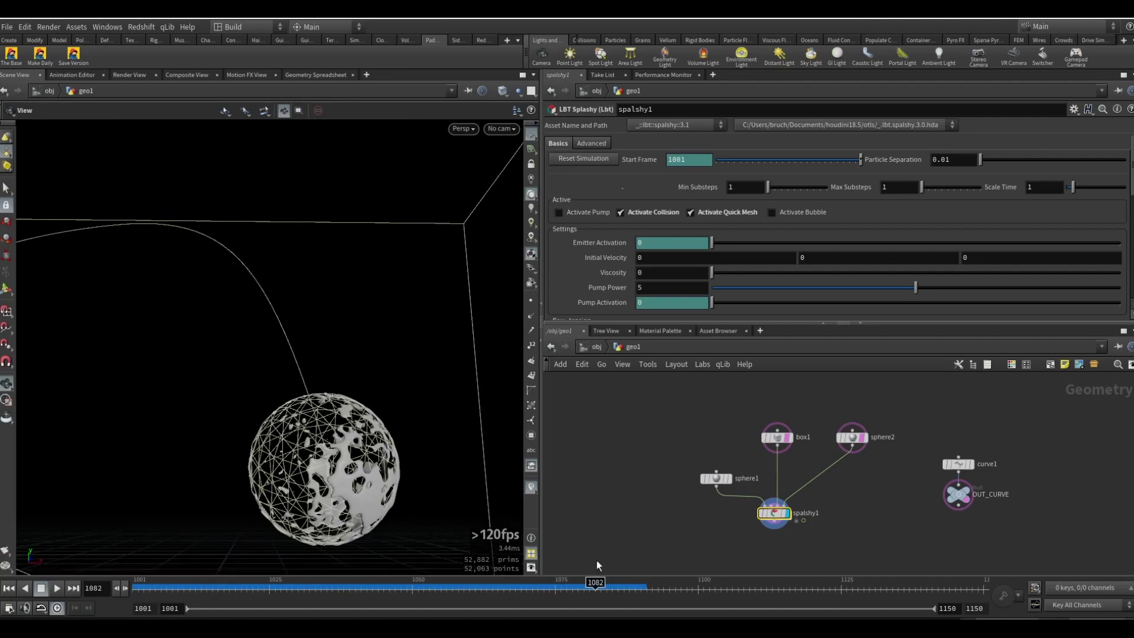
Turn off Activate Quick Mesh on spalshy1.
scroll(618, 295, "down", 10)
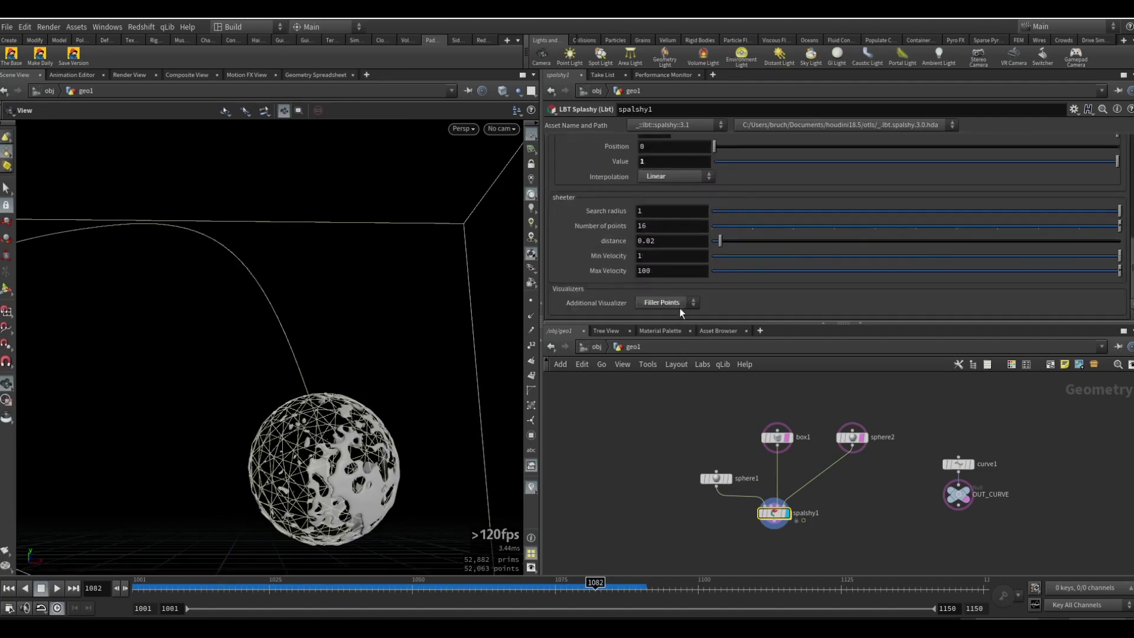
left_click(679, 304)
scroll(622, 205, "up", 10)
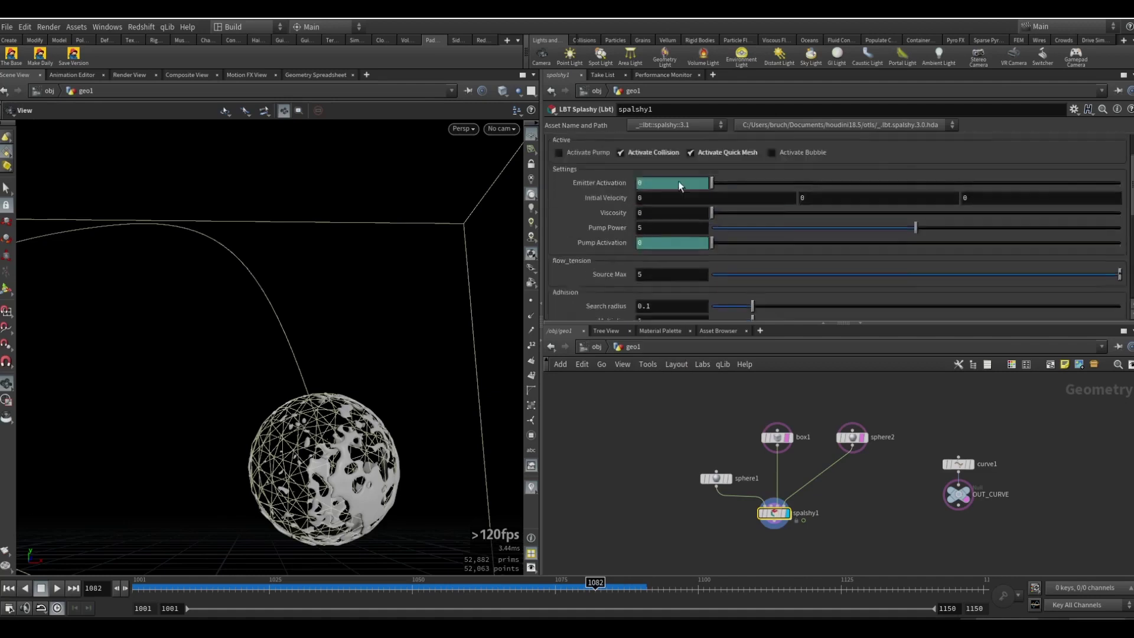
left_click(754, 214)
Scrub back to frame 1071 and inspect the filler points spreading over sphere2.
scroll(601, 280, "down", 10)
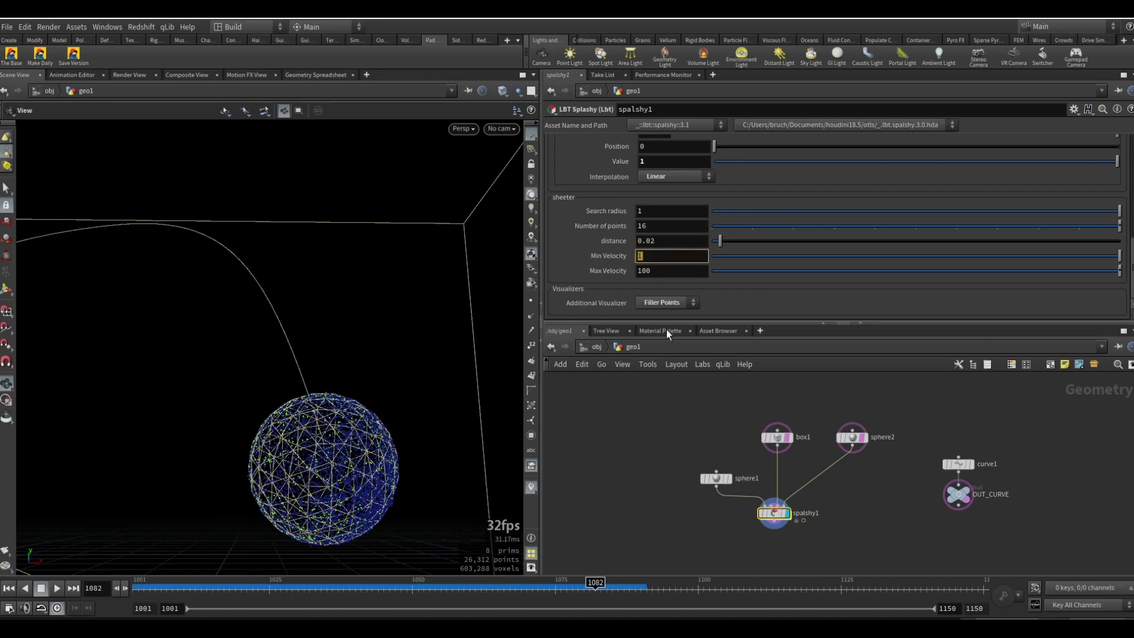
left_click(622, 492)
left_click_drag(597, 587, 532, 612)
left_click_drag(341, 457, 307, 471)
scroll(306, 471, "down", 2)
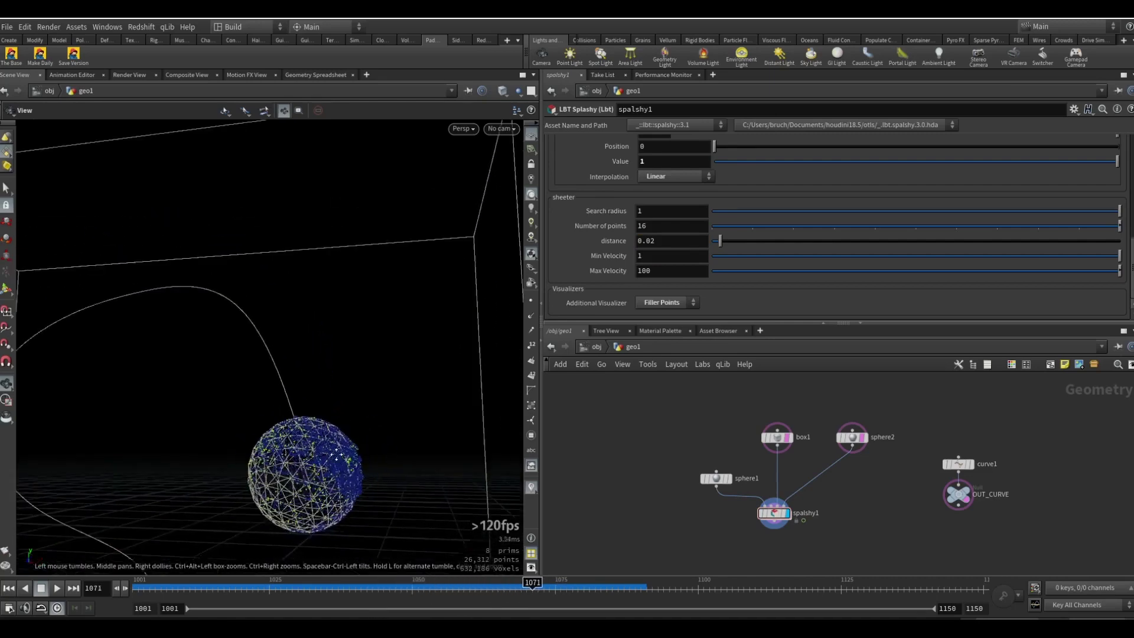
middle_click_drag(306, 471, 346, 439)
Rewind to the first frame, set the sheeter's Min Velocity to 0.1 and run the simulation.
key("ctrl+Up")
left_click(666, 254)
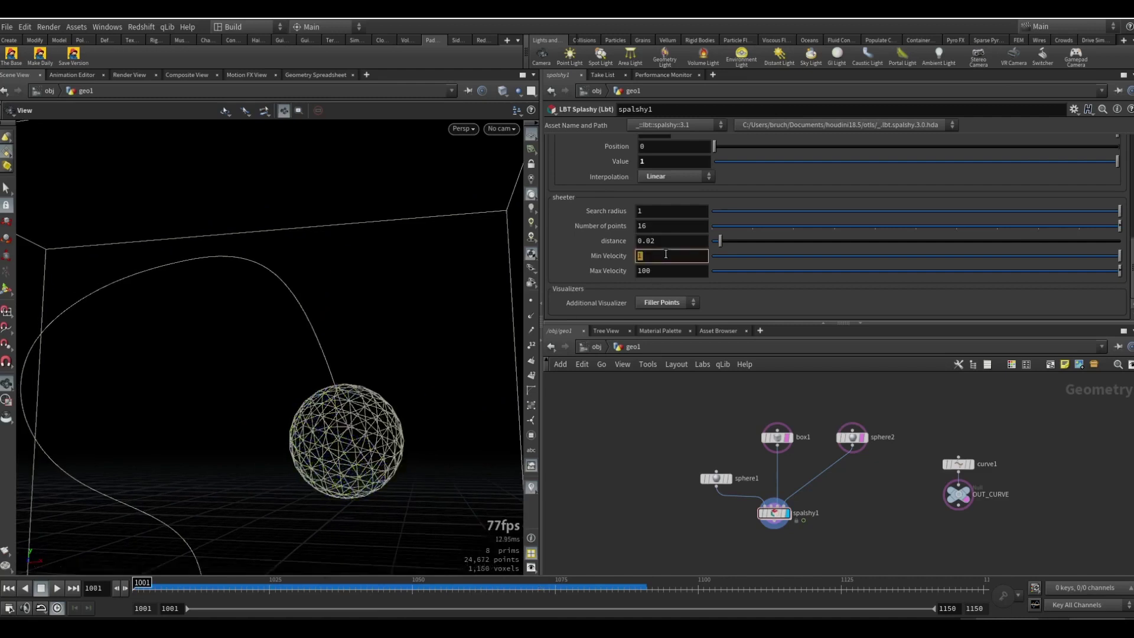
key("Return")
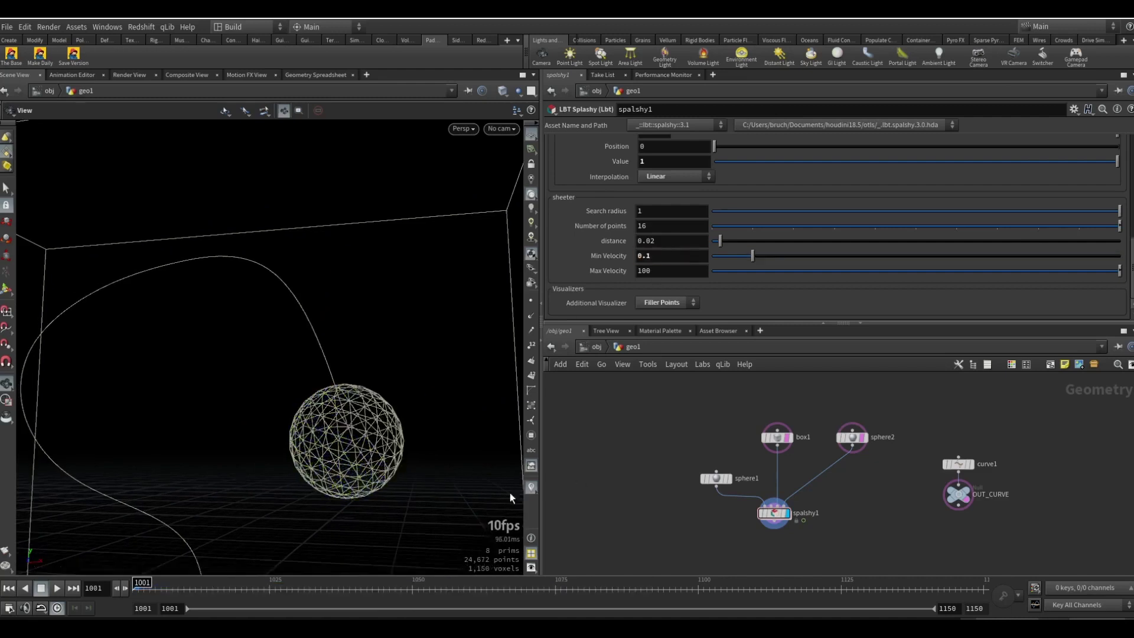
scroll(301, 463, "down", 2)
middle_click_drag(328, 444, 351, 392)
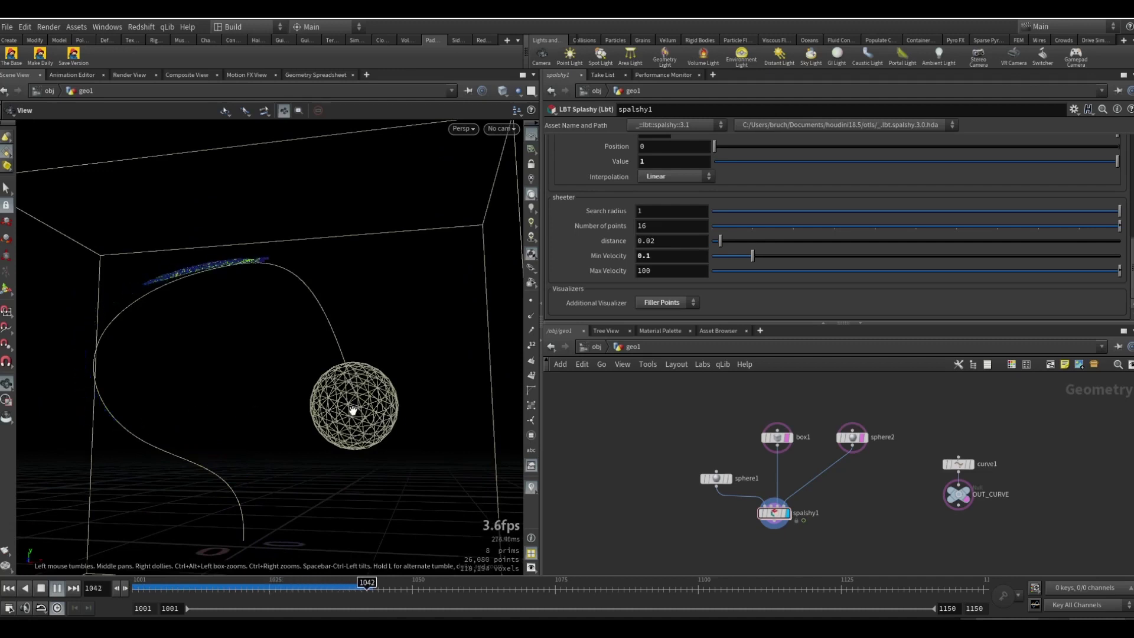
key("Up")
Examine the filler points on sphere2 up close while scrubbing back to frame 1068.
scroll(364, 390, "up", 3)
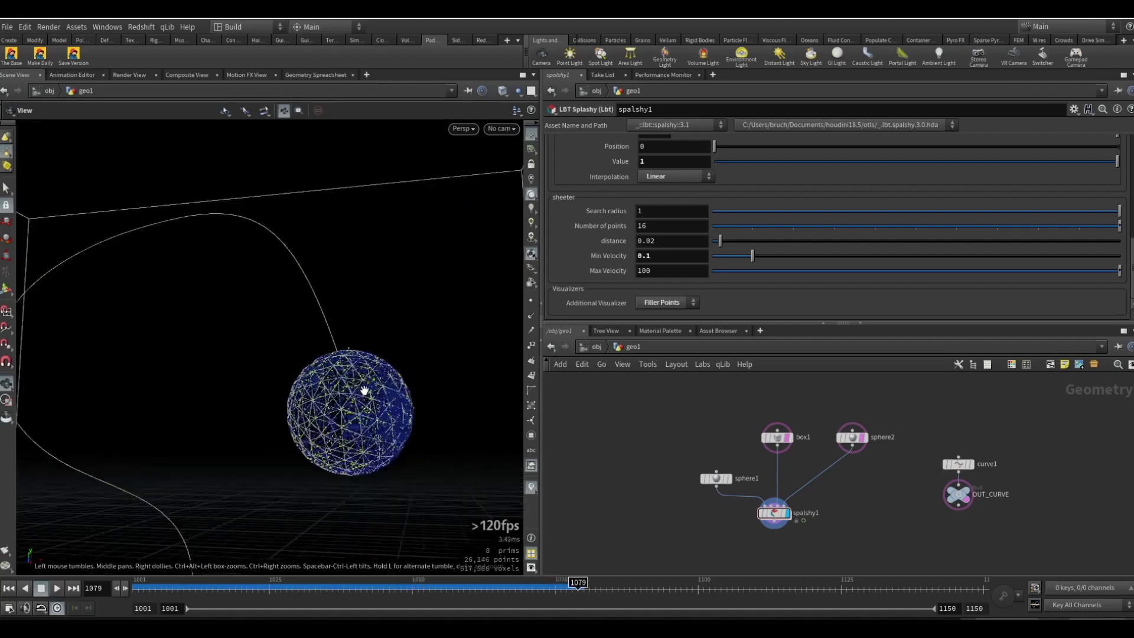
scroll(364, 391, "up", 3)
left_click_drag(367, 392, 477, 488)
mouse_move(530, 588)
left_mouse_down()
mouse_move(441, 588)
mouse_move(544, 585)
mouse_move(516, 588)
left_mouse_up()
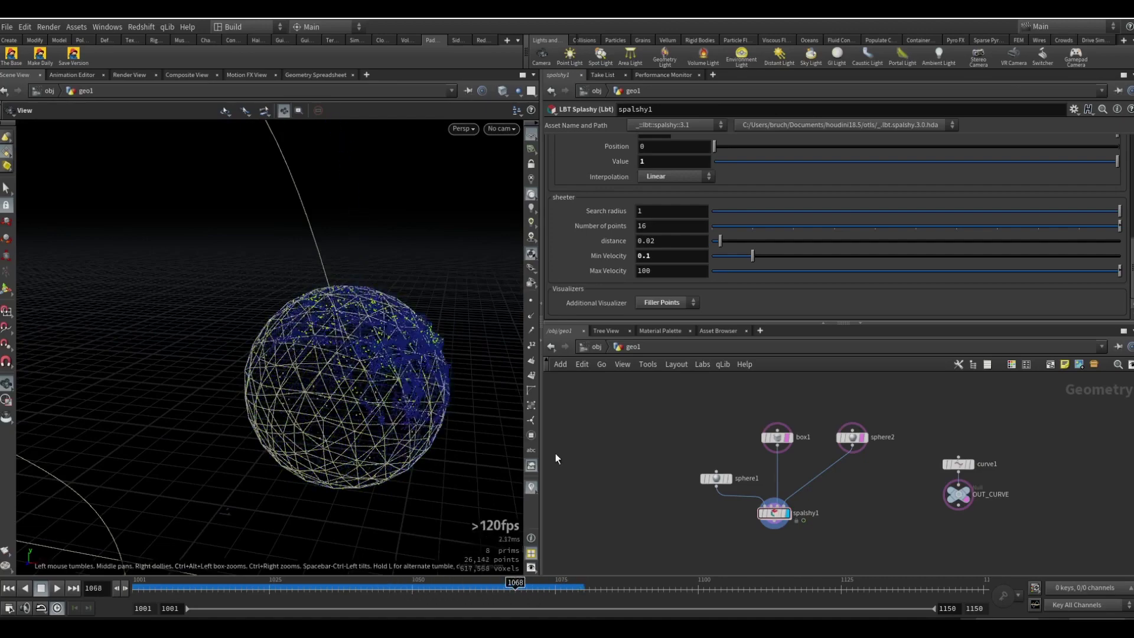
Set spalshy1's Additional Visualizer to none, check the fluid at earlier frames and return to frame 1001.
left_click(652, 303)
left_click(655, 316)
left_click_drag(400, 354, 325, 347)
left_click_drag(459, 591, 436, 588)
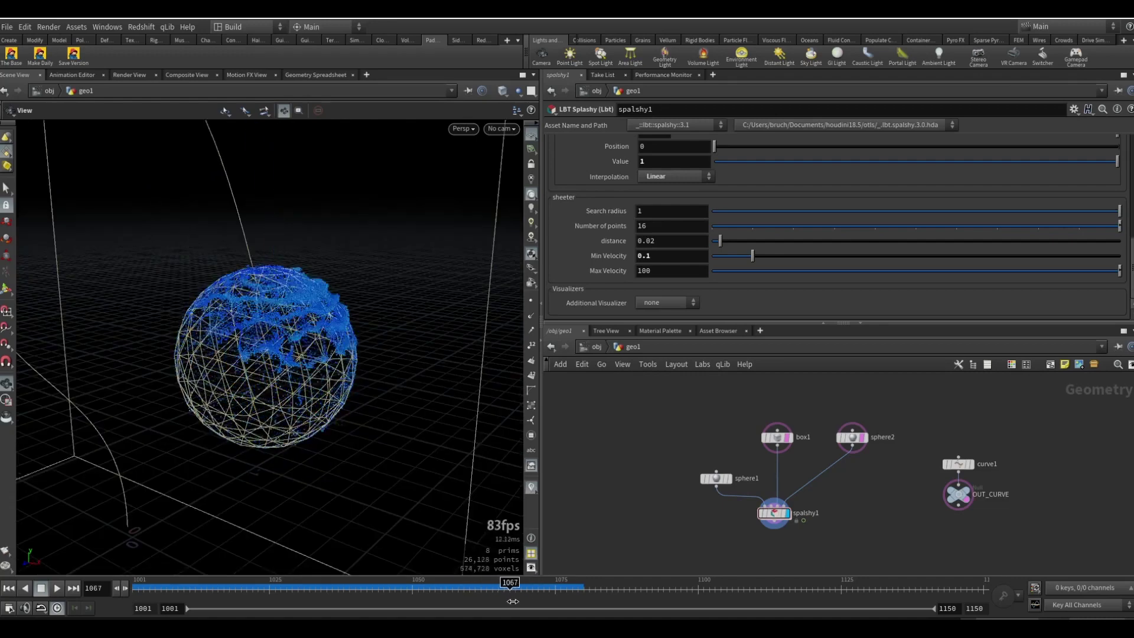
left_click_drag(421, 455, 357, 375)
key("Up")
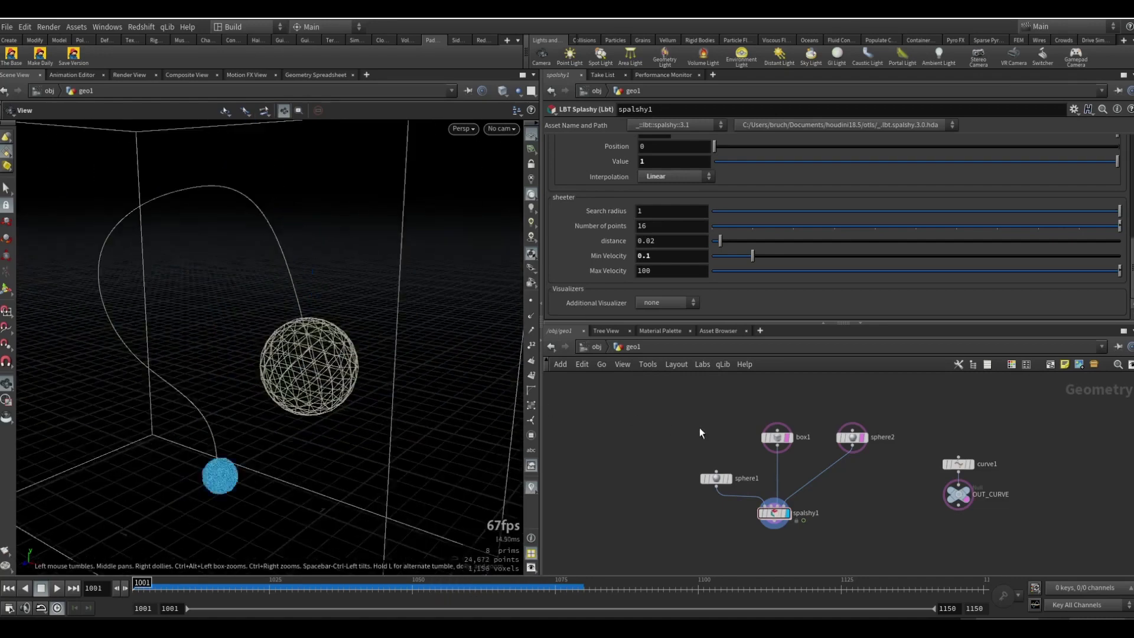
Change spalshy1's Emitter Activation expression to $FF<$FSTART+10 and run the simulation until the fluid covers sphere2.
scroll(598, 212, "up", 10)
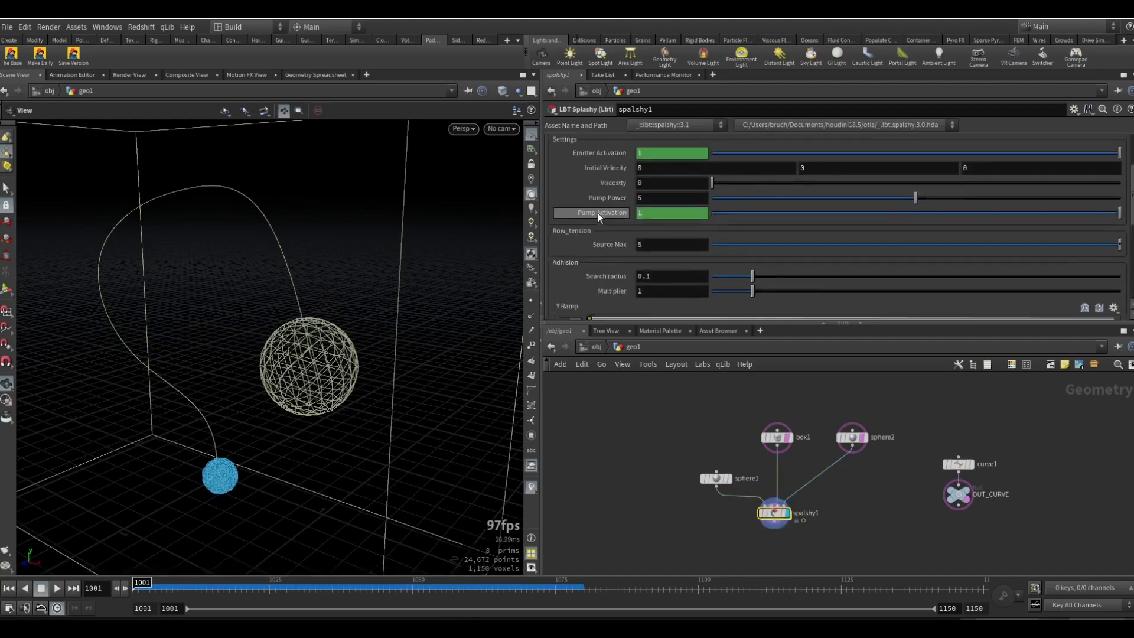
left_click(607, 243)
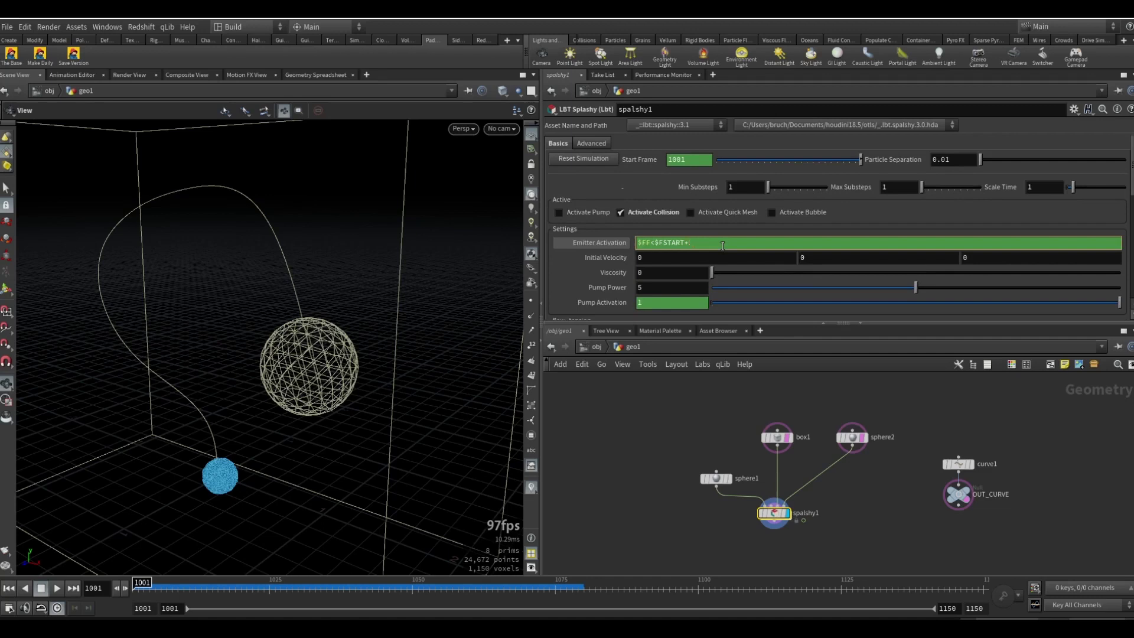
type("0")
key("Return")
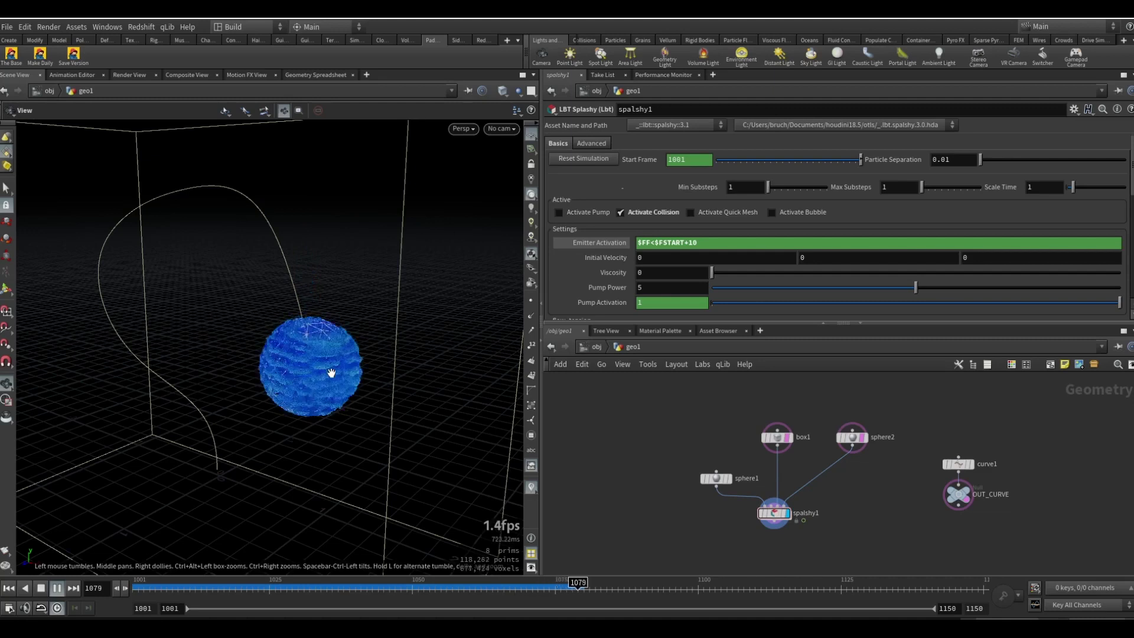
key("Escape")
Set spalshy1's Additional Visualizer to Curvature to display the curvature of the fluid on sphere2.
left_click_drag(329, 373, 319, 331)
scroll(584, 274, "down", 8)
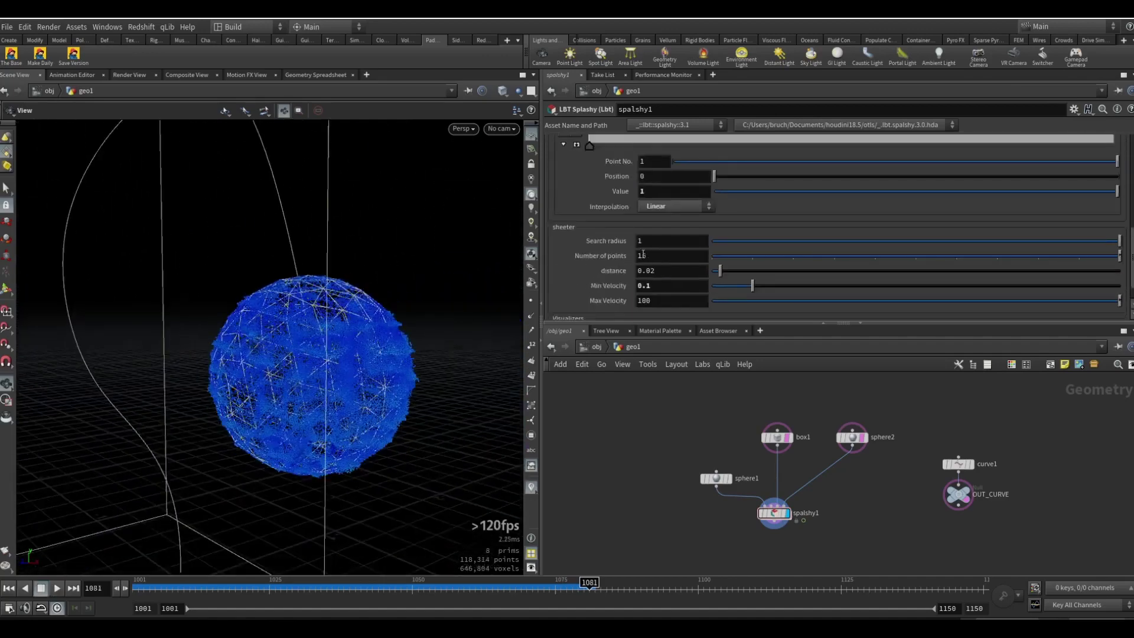
left_click(663, 303)
left_click(657, 362)
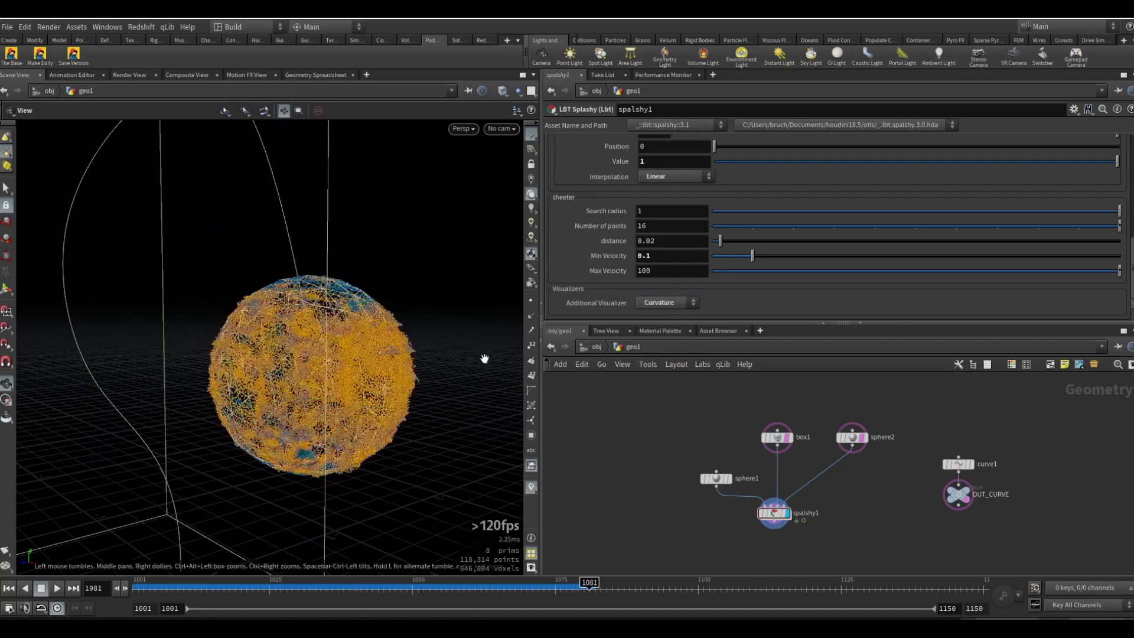
Scrub between frames 1075 and 1078 and examine the curvature colouring of the fluid around sphere2.
scroll(330, 371, "down", 3)
left_click_drag(325, 372, 464, 473)
left_click(522, 586)
left_click_drag(522, 586, 556, 587)
scroll(281, 348, "up", 3)
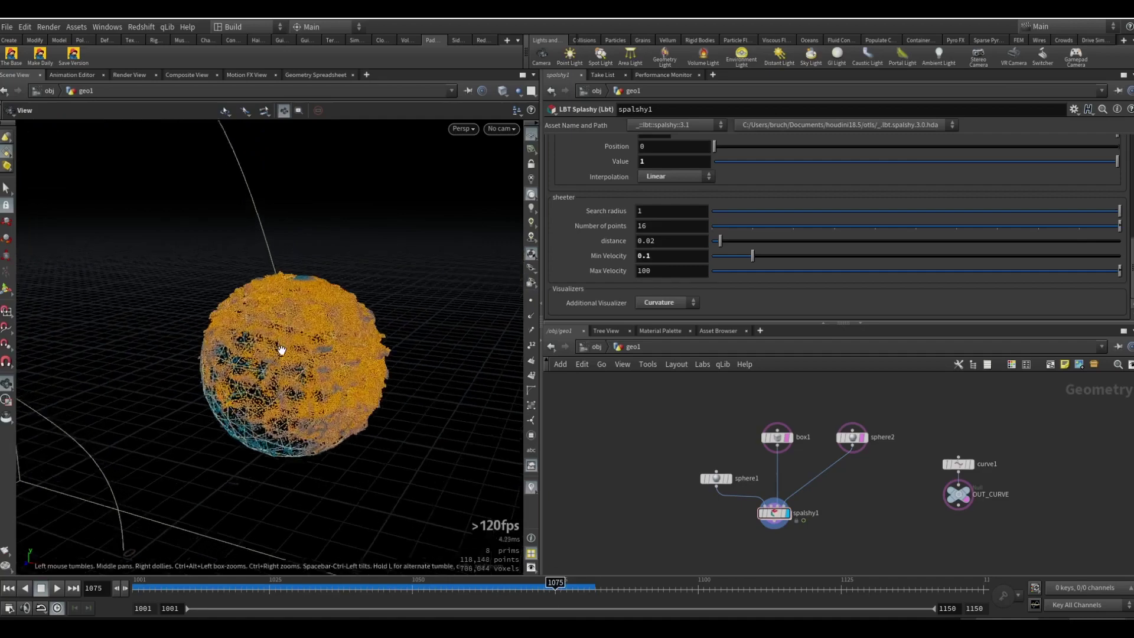
left_click_drag(278, 350, 291, 326)
left_click_drag(556, 588, 576, 589)
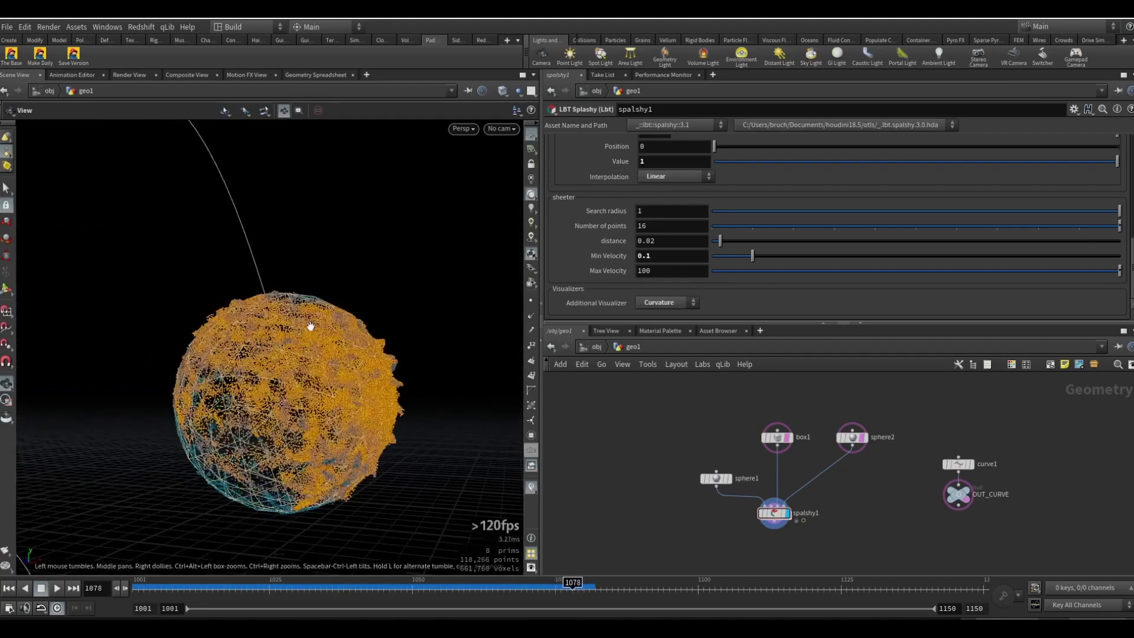
scroll(303, 324, "down", 5)
Set the flow_tension Source Max to 0 and rewind the simulation to the first frame.
scroll(613, 220, "up", 3)
scroll(613, 220, "up", 6)
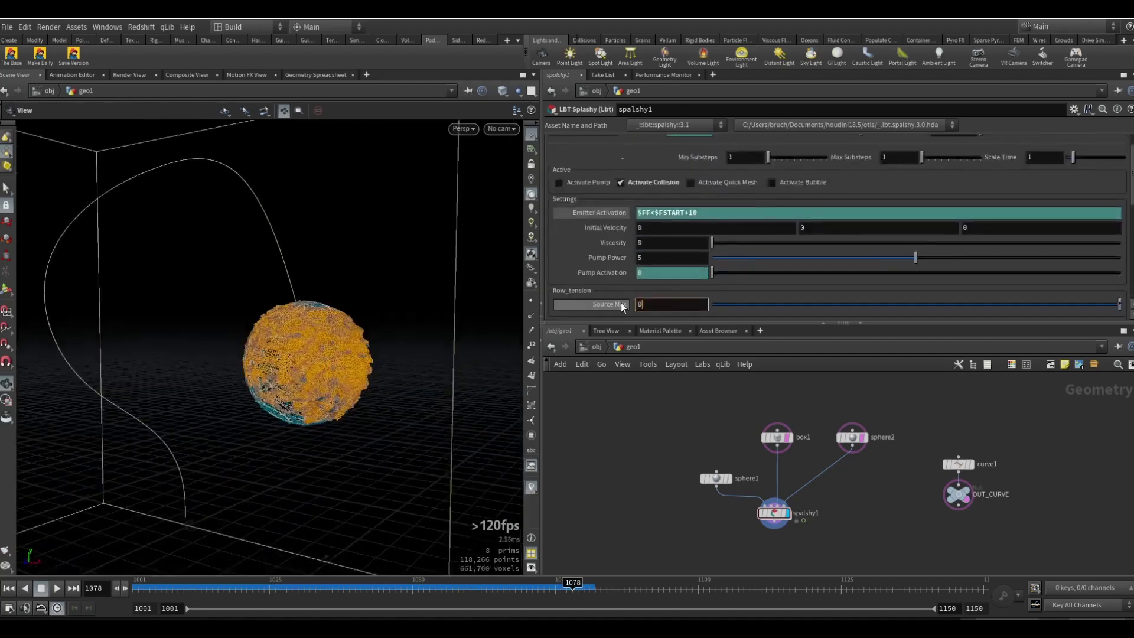
key("Return")
middle_click_drag(660, 447, 652, 413)
key("ctrl+Up")
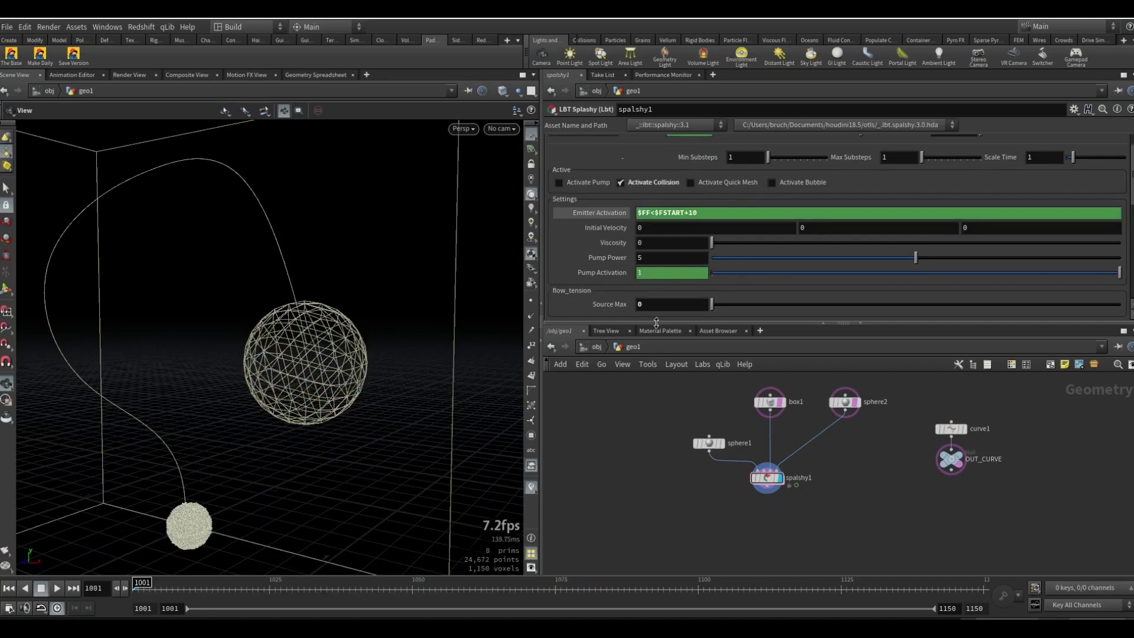
Set the sheeter's Min Velocity to 0.01 and the Additional Visualizer to Filler Points, then simulate the fluid.
scroll(595, 296, "down", 6)
left_click(664, 253)
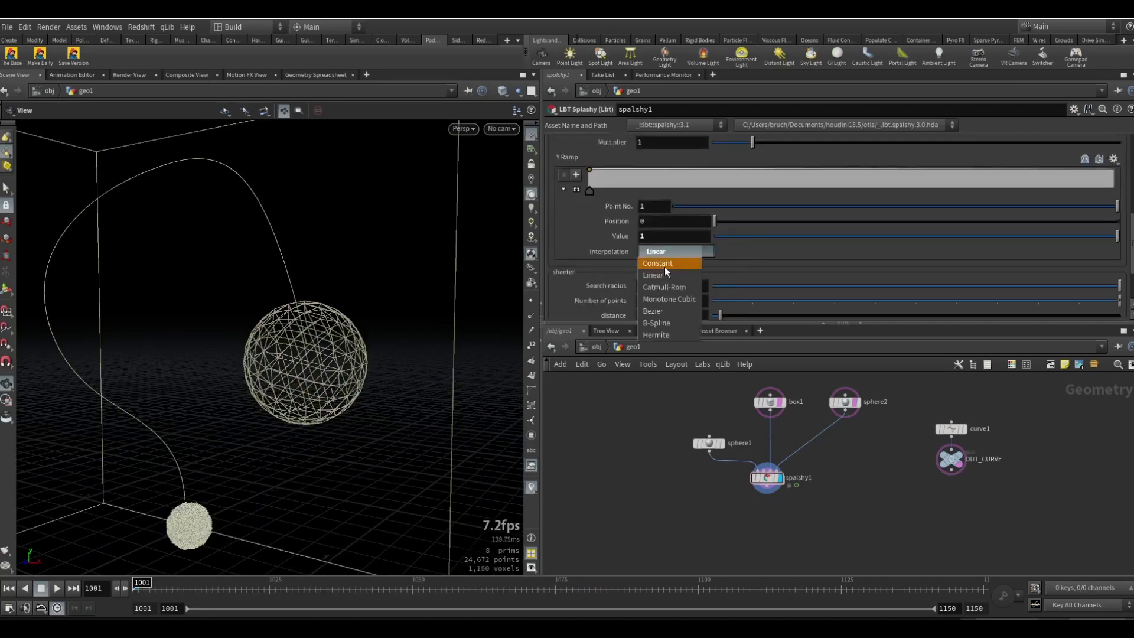
left_click(594, 267)
scroll(596, 272, "down", 2)
left_click(663, 307)
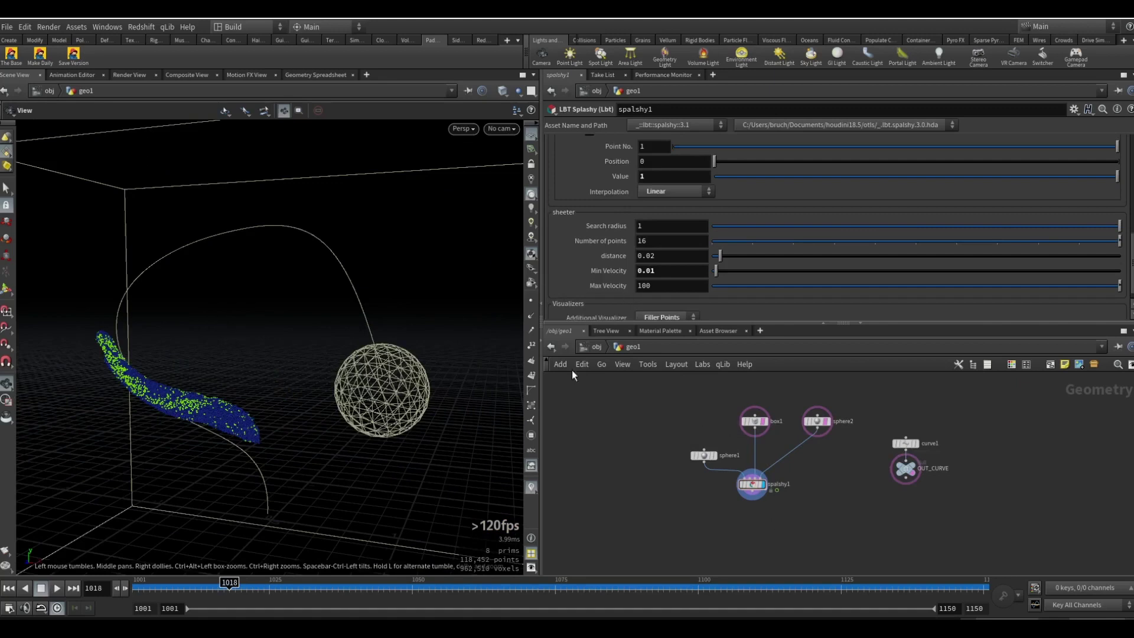
Replay the simulation from the first frame to review the filler points on sphere2, and scrub back to frame 1118.
key("ctrl+Up")
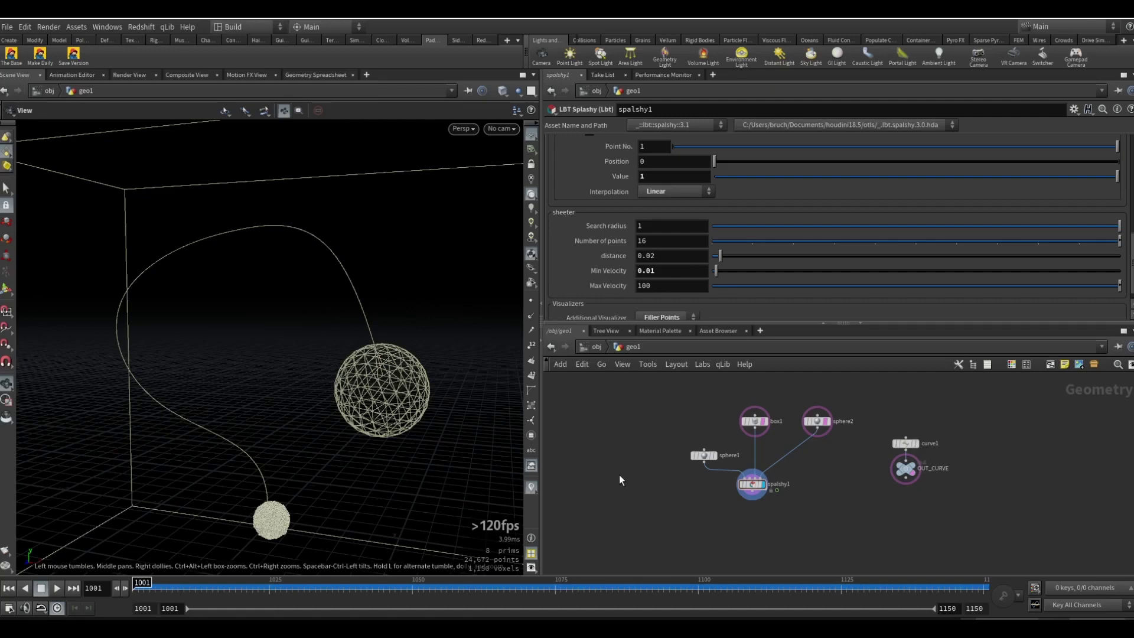
key("Up")
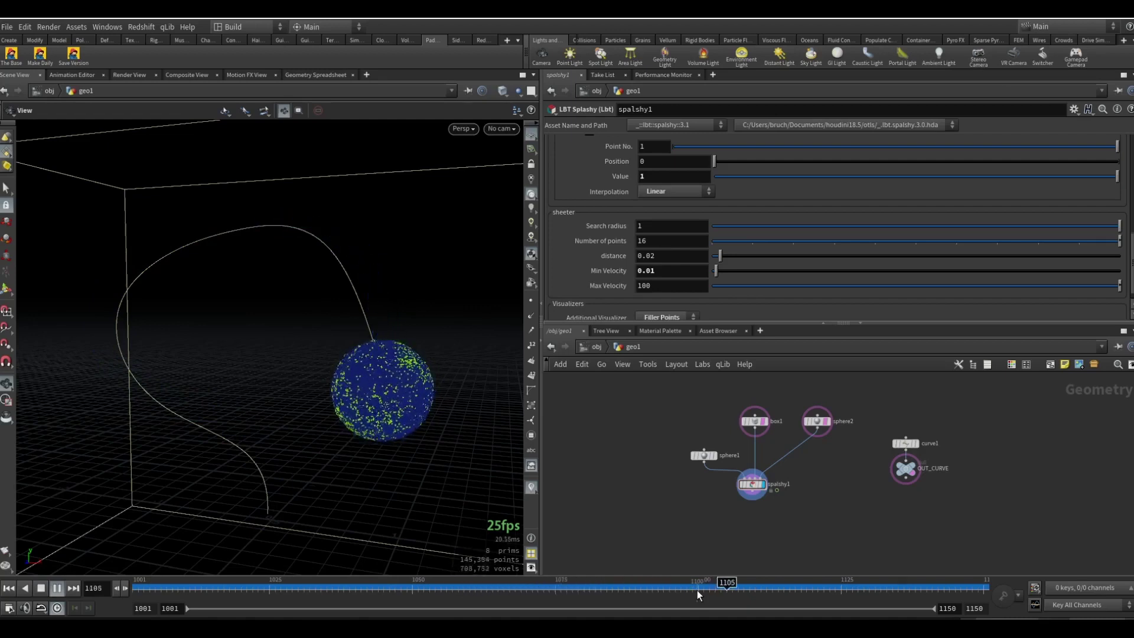
key("Up")
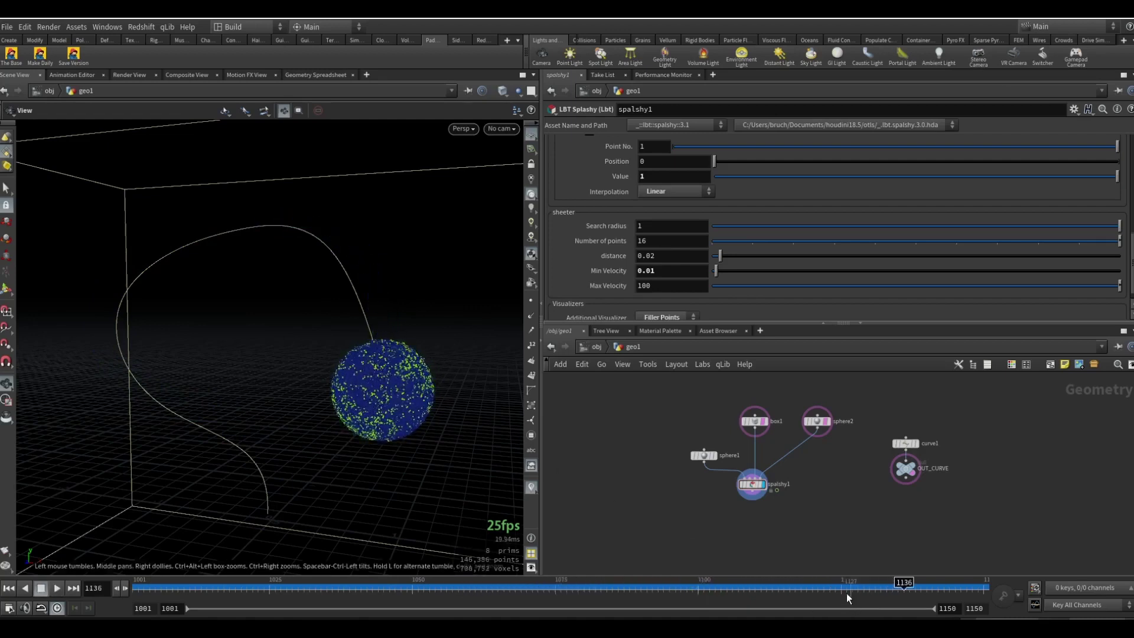
left_click_drag(848, 594, 801, 586)
Activate Quick Mesh on spalshy1 and scrub back to frame 1076 to check the meshed fluid on sphere2.
scroll(594, 221, "up", 10)
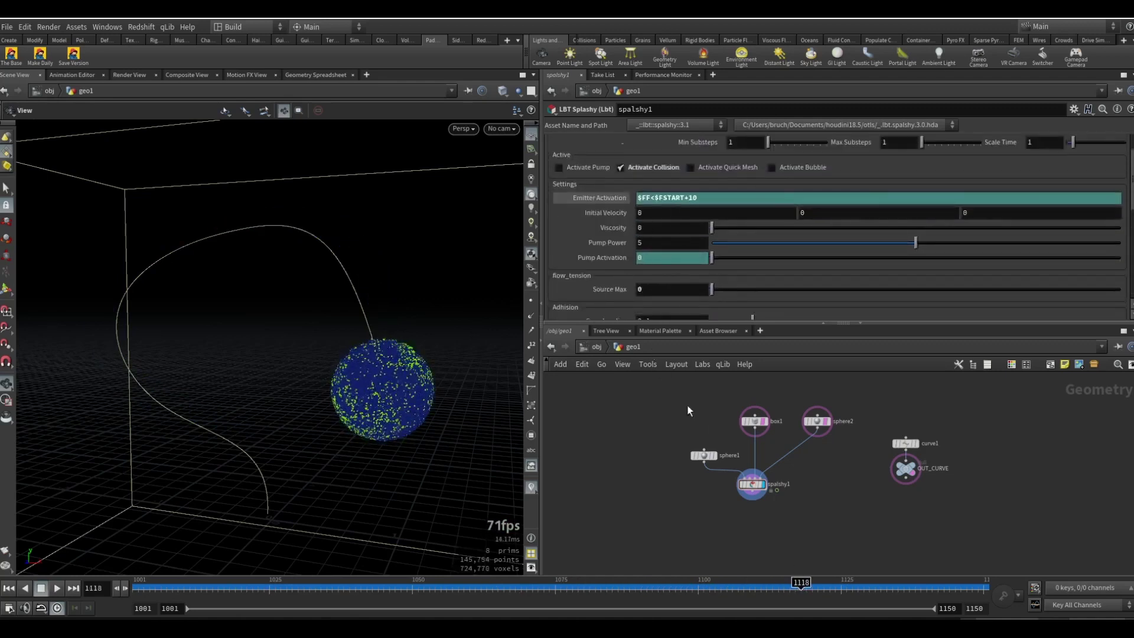
left_click_drag(821, 588, 670, 597)
left_click_drag(829, 584, 654, 591)
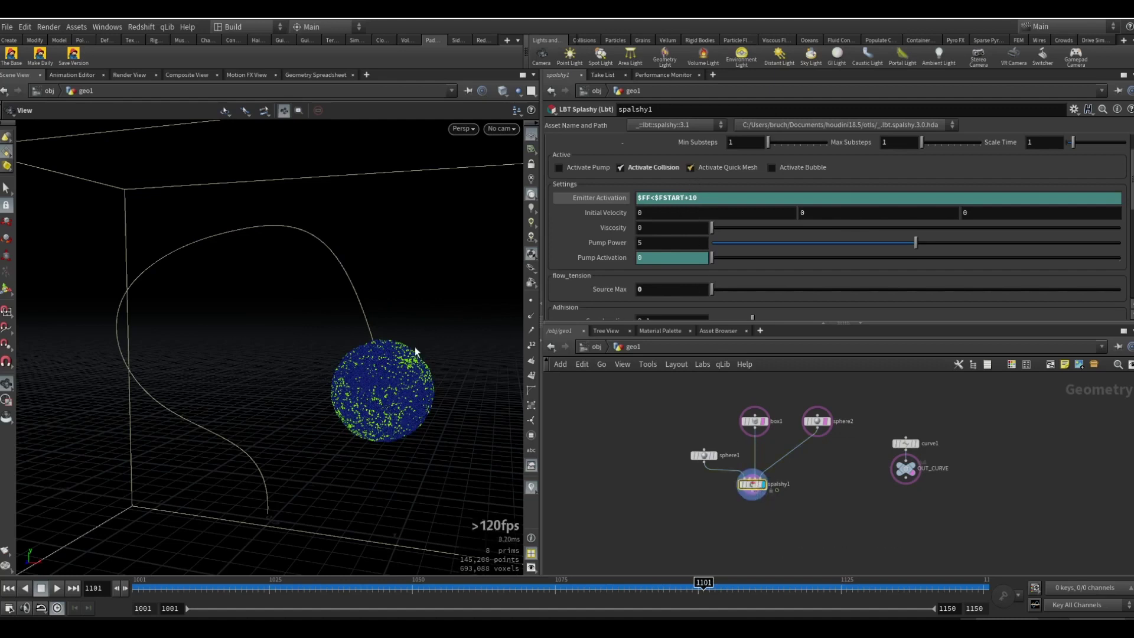
left_click_drag(703, 586, 589, 594)
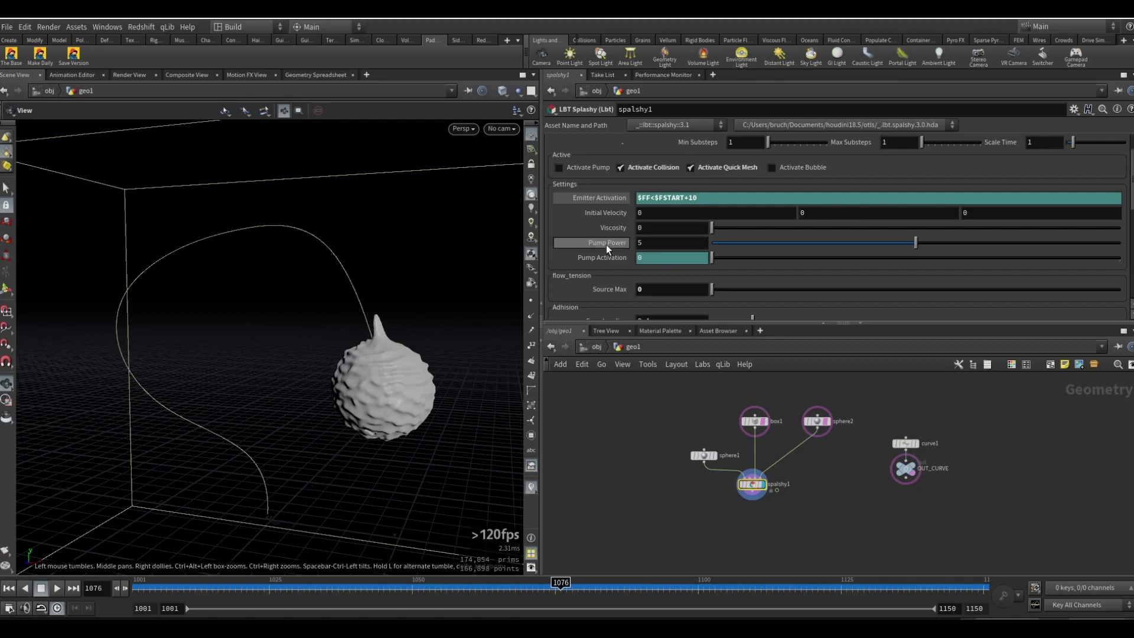
Scrub the timeline back to about frame 1061 and forward to about 1083 to check how the mesh covers sphere2.
left_click(533, 588)
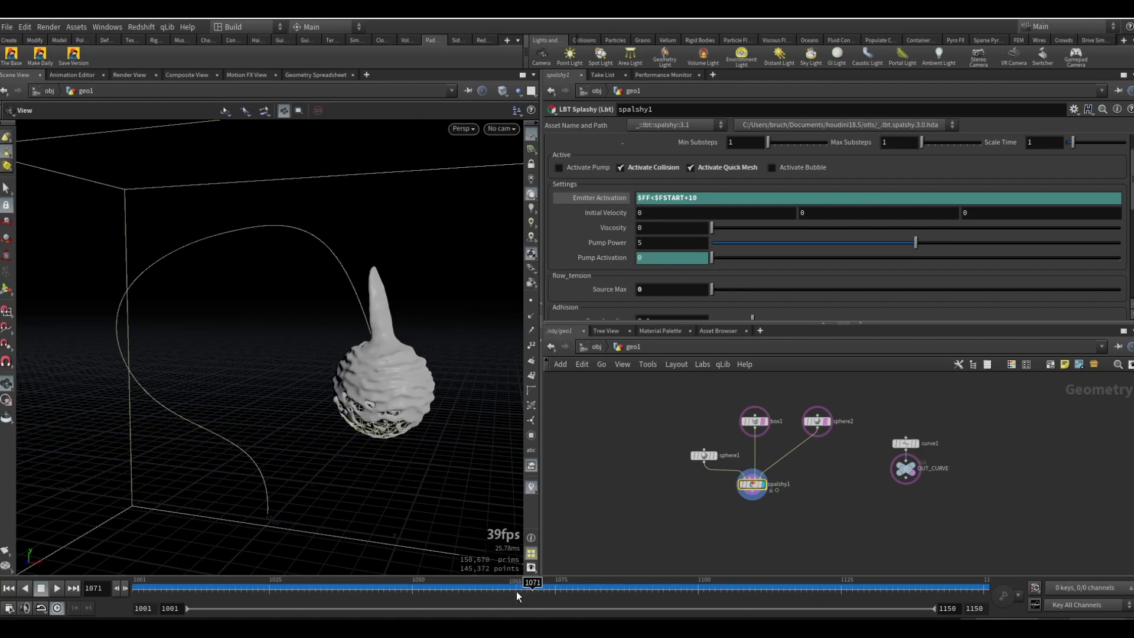
left_click(485, 589)
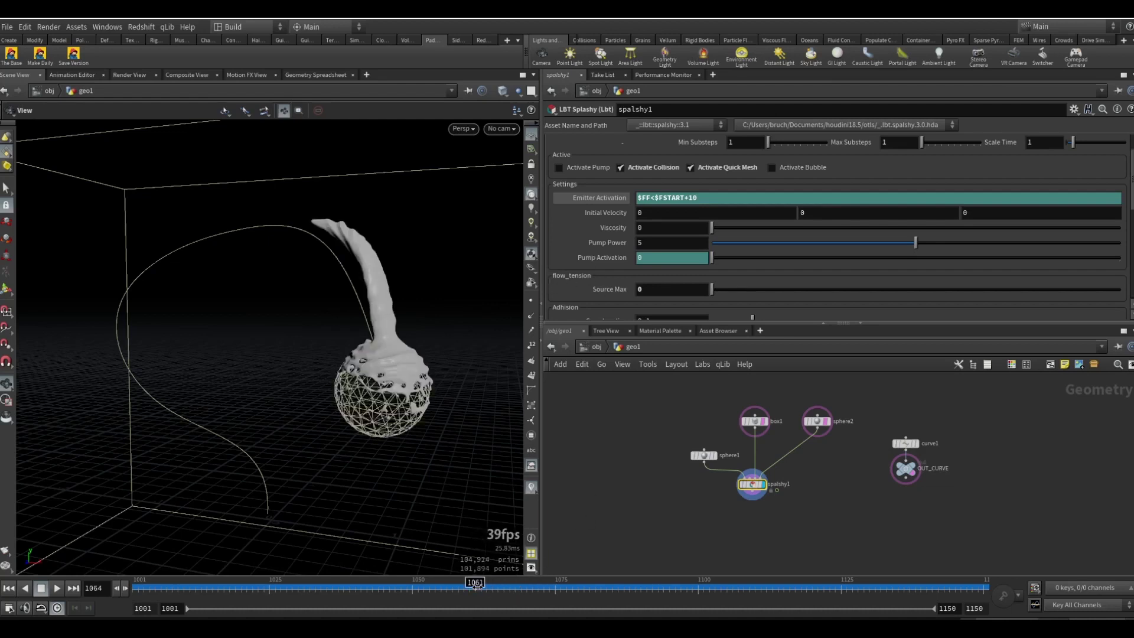
left_click_drag(476, 586, 533, 585)
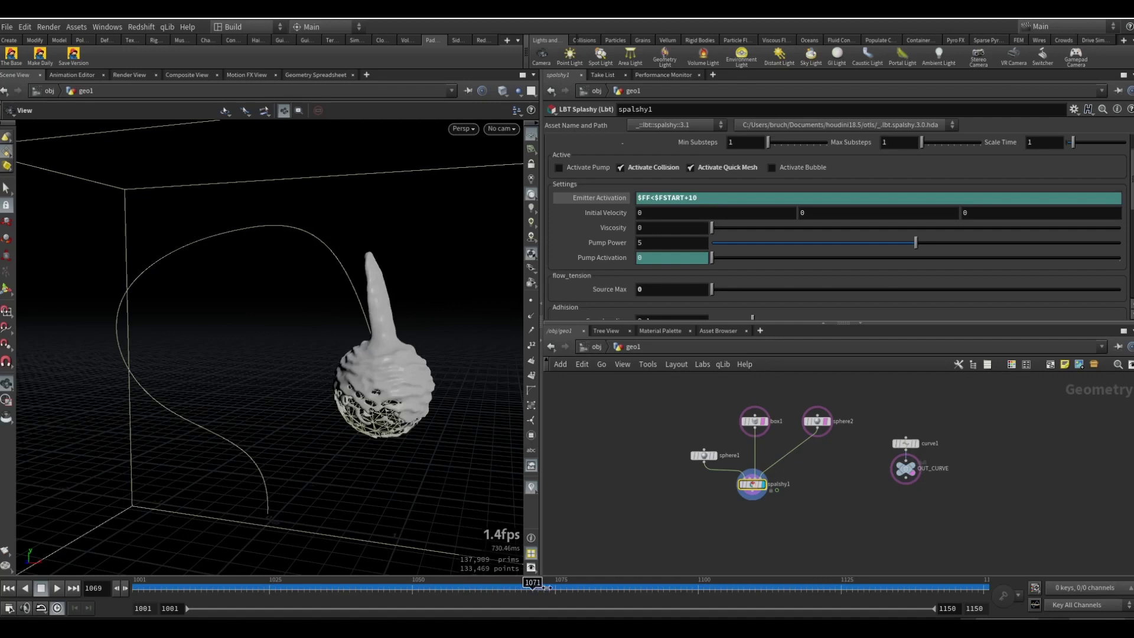
left_click(607, 590)
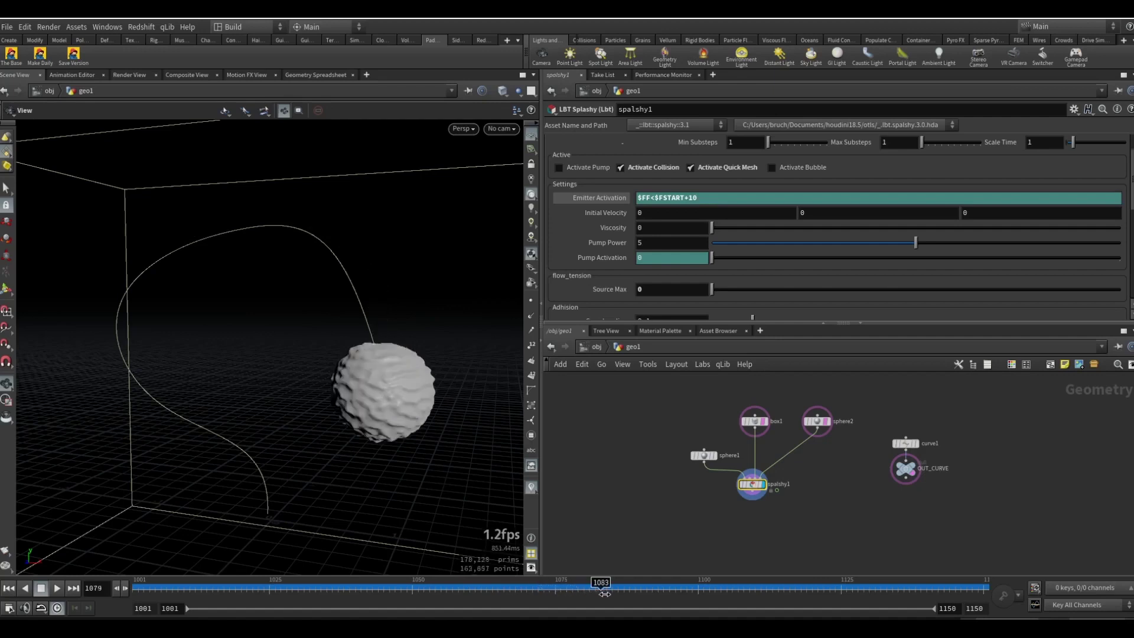
Deactivate Quick Mesh on spalshy1, play the filler points and move to frame 1100.
left_click(713, 168)
left_click_drag(592, 591, 475, 585)
key("Up")
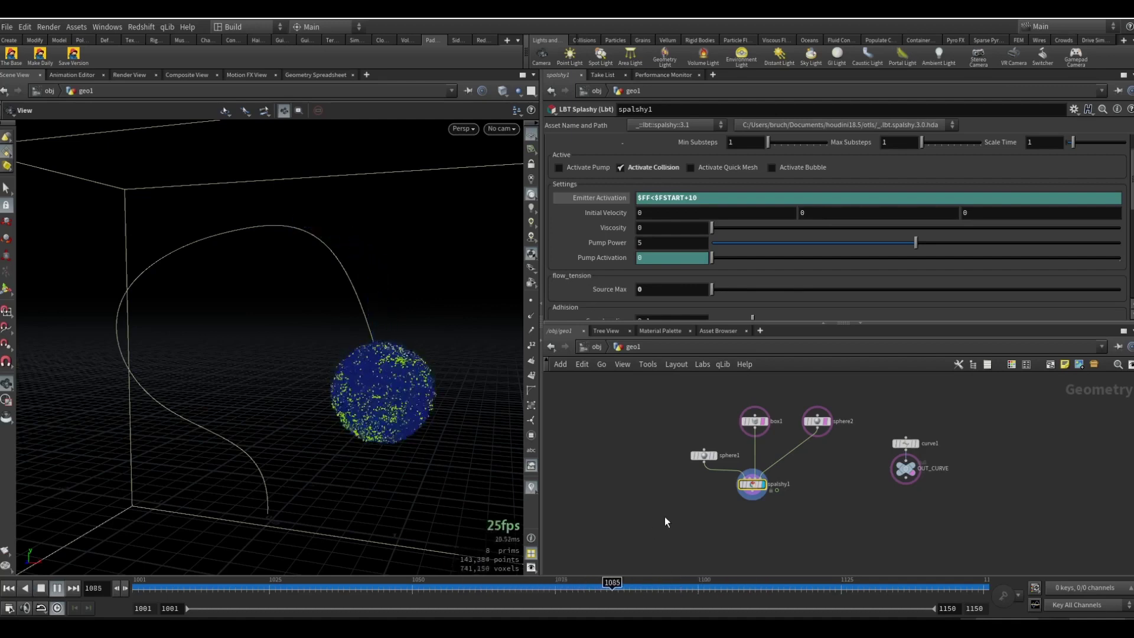
key("Up")
left_click(697, 588)
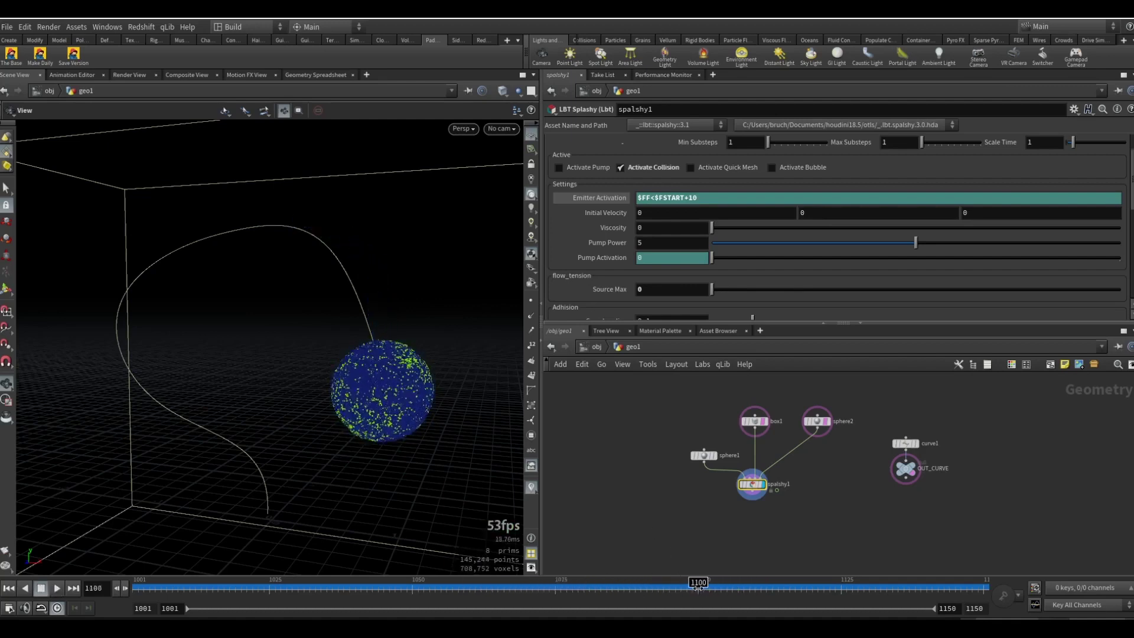
Open the Forces network inside the solver of spalshy1.
scroll(756, 486, "up", 3)
double_click(756, 486)
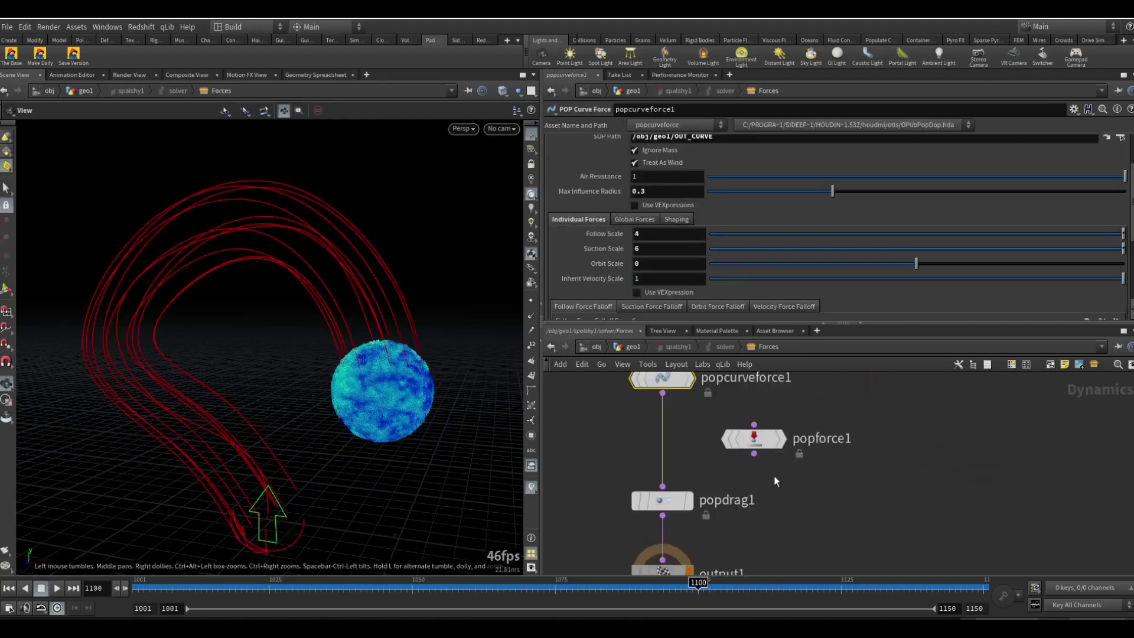
scroll(774, 475, "down", 2)
key("Tab")
type("for")
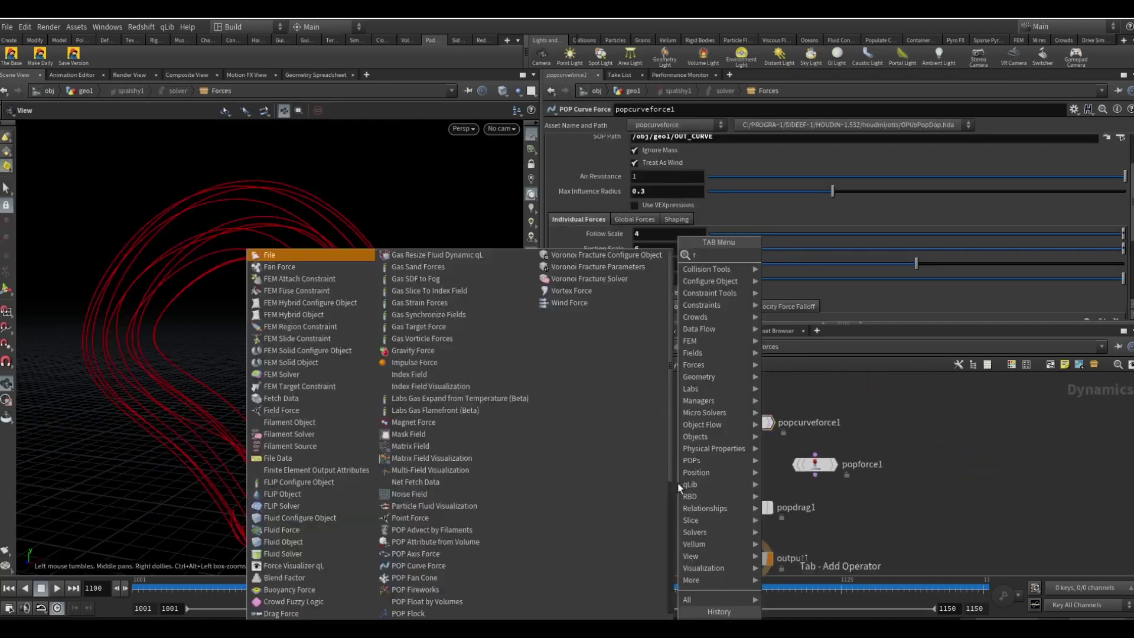
key("BackSpace")
key("BackSpace")
key("BackSpace")
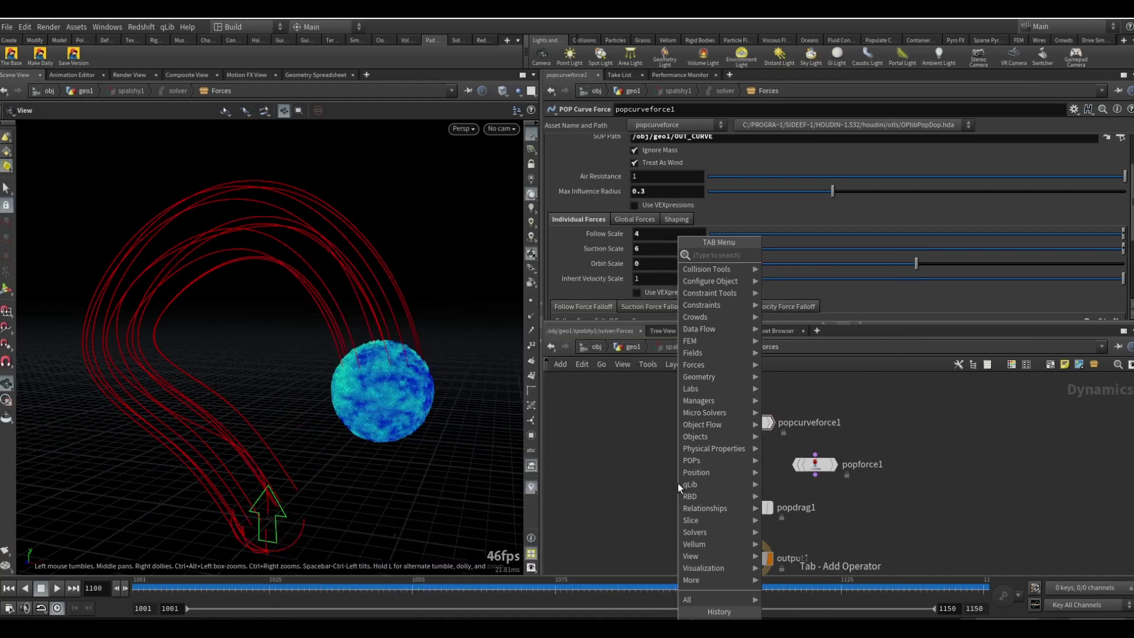
Insert a POP Attract node between popcurveforce1 and popdrag1, and switch the viewport to the front view.
type("att")
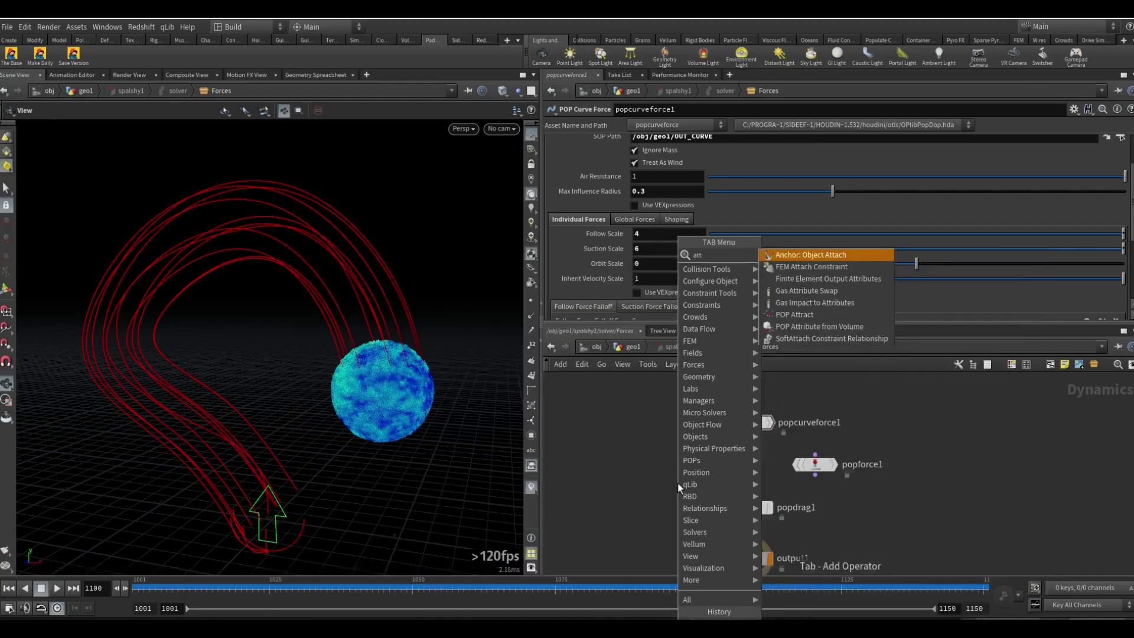
key("Up")
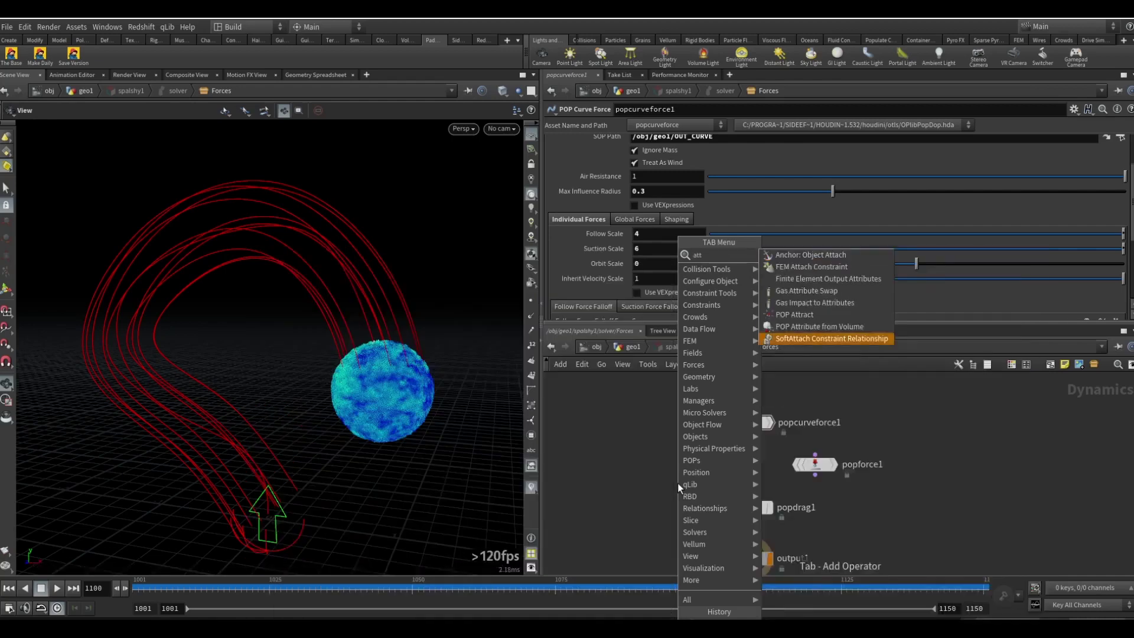
key("Up")
key("Up")
key("Return")
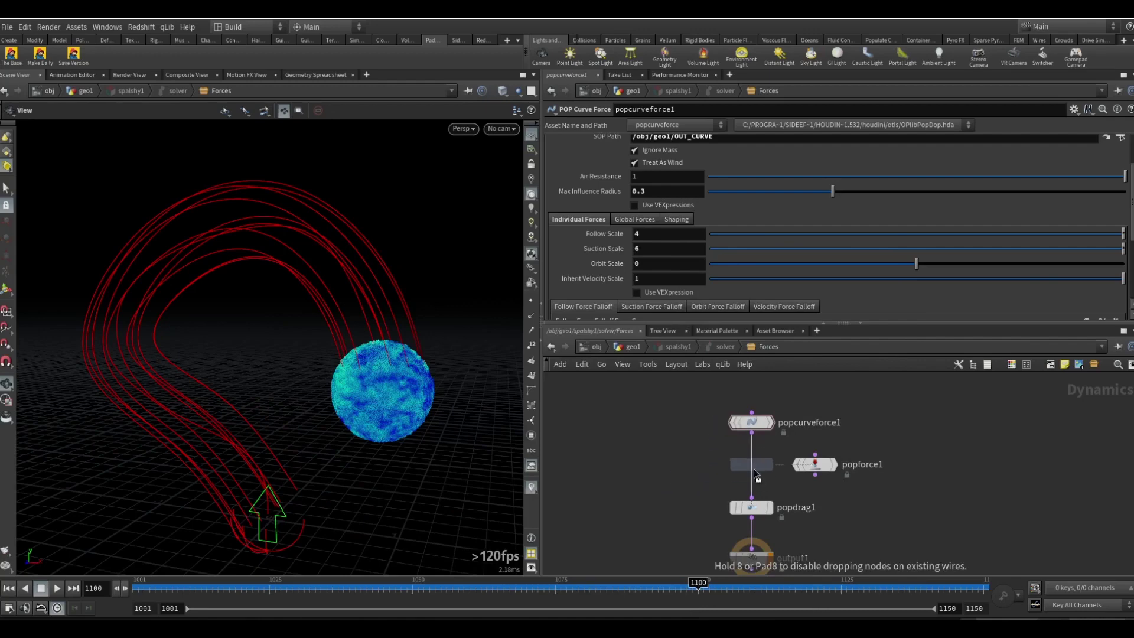
left_click(704, 455)
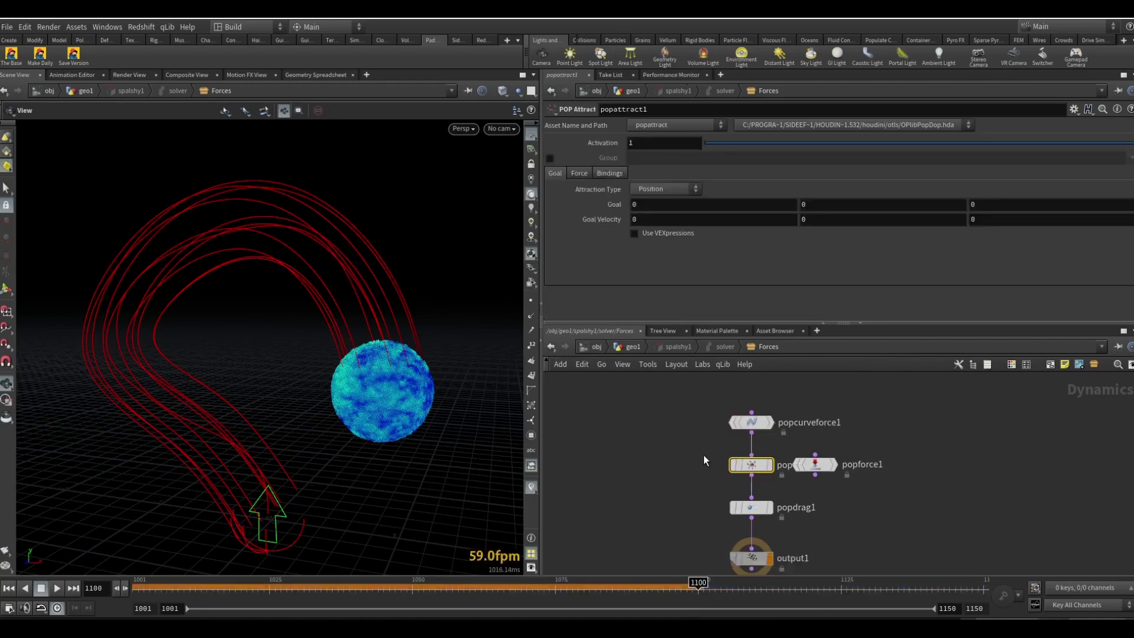
key("space+3")
left_click(659, 431)
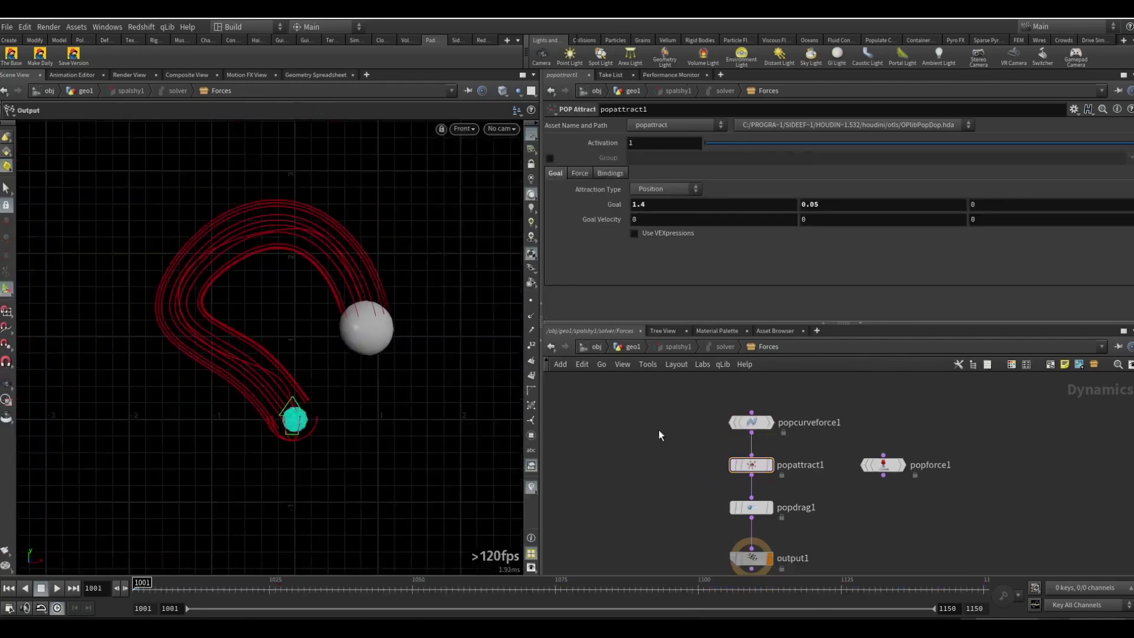
Return to the geo1 network and copy the Center parameter of sphere2.
key("u")
key("u")
key("u")
scroll(899, 474, "down", 3)
scroll(899, 474, "up", 4)
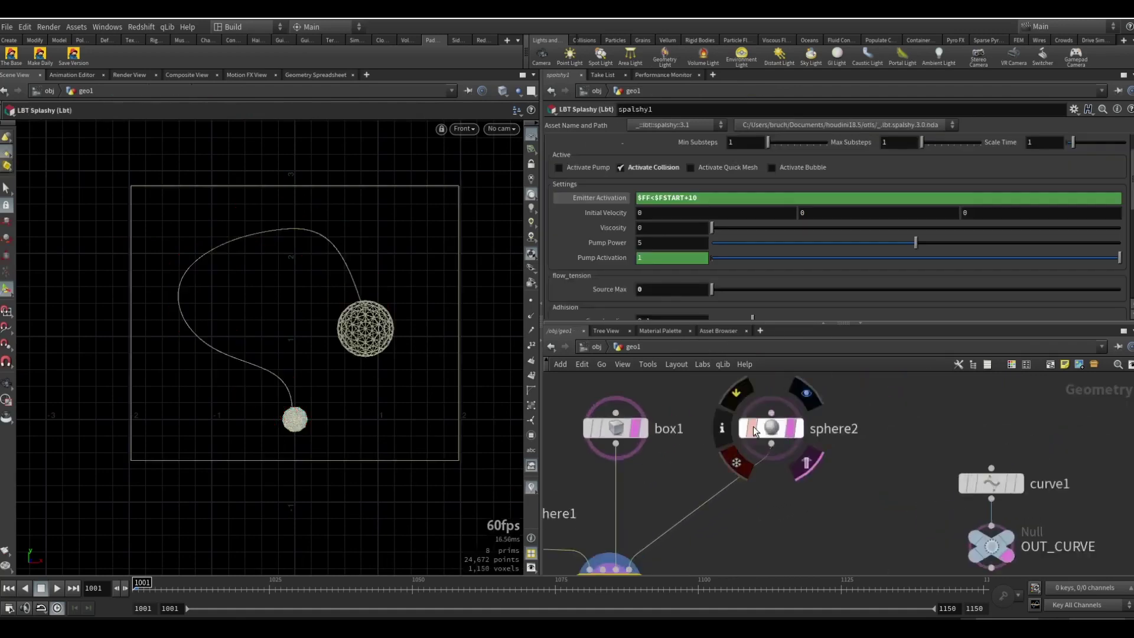
left_click(771, 431)
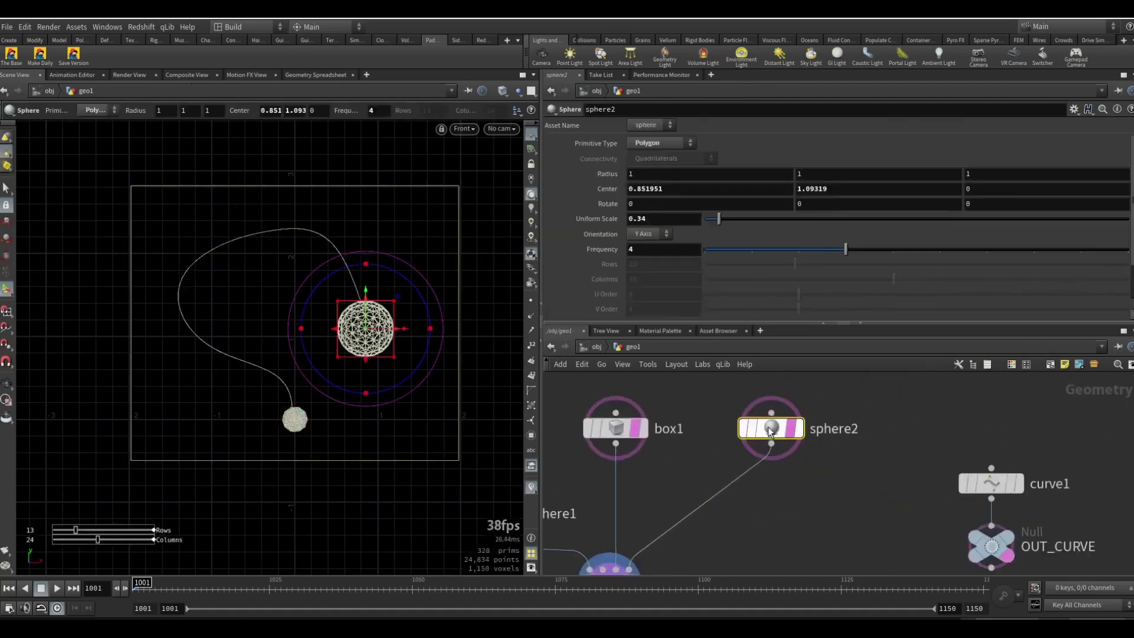
right_click(617, 187)
mouse_move(654, 208)
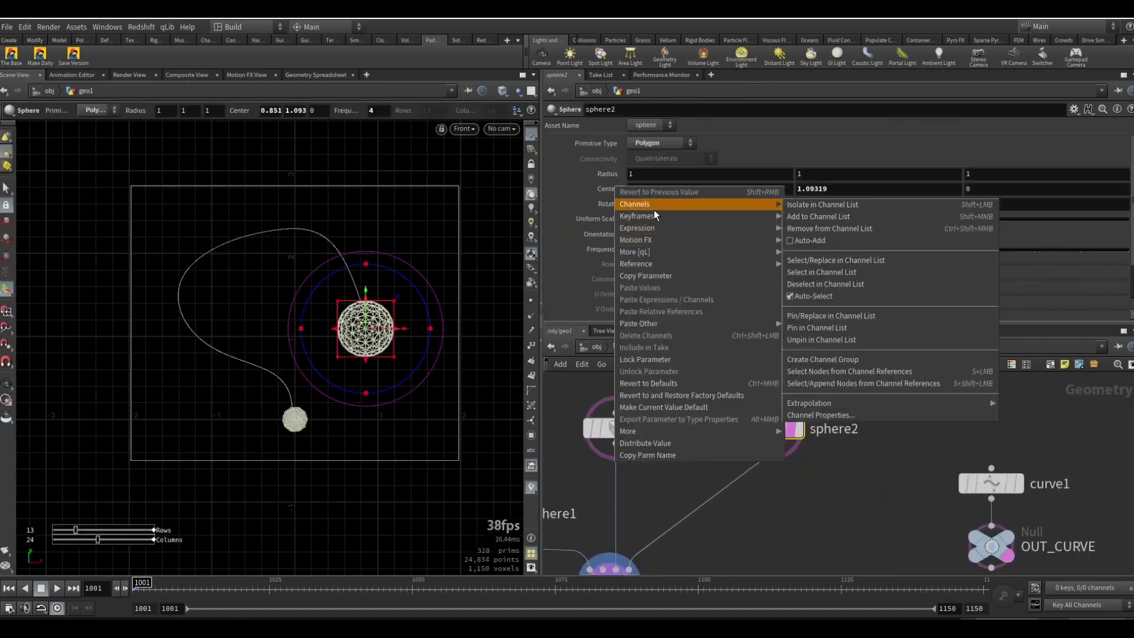
left_click(666, 274)
Paste sphere2's Center as relative references into the Goal of popattract1 in the Forces network.
scroll(746, 498, "down", 3)
scroll(714, 472, "up", 3)
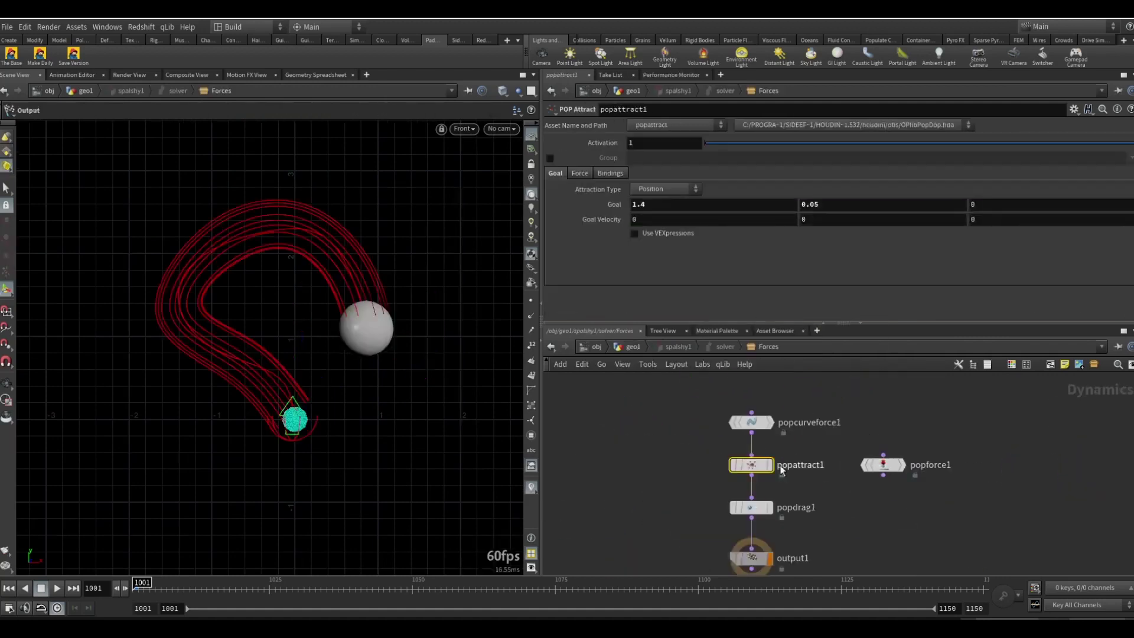
right_click(611, 204)
left_click(687, 326)
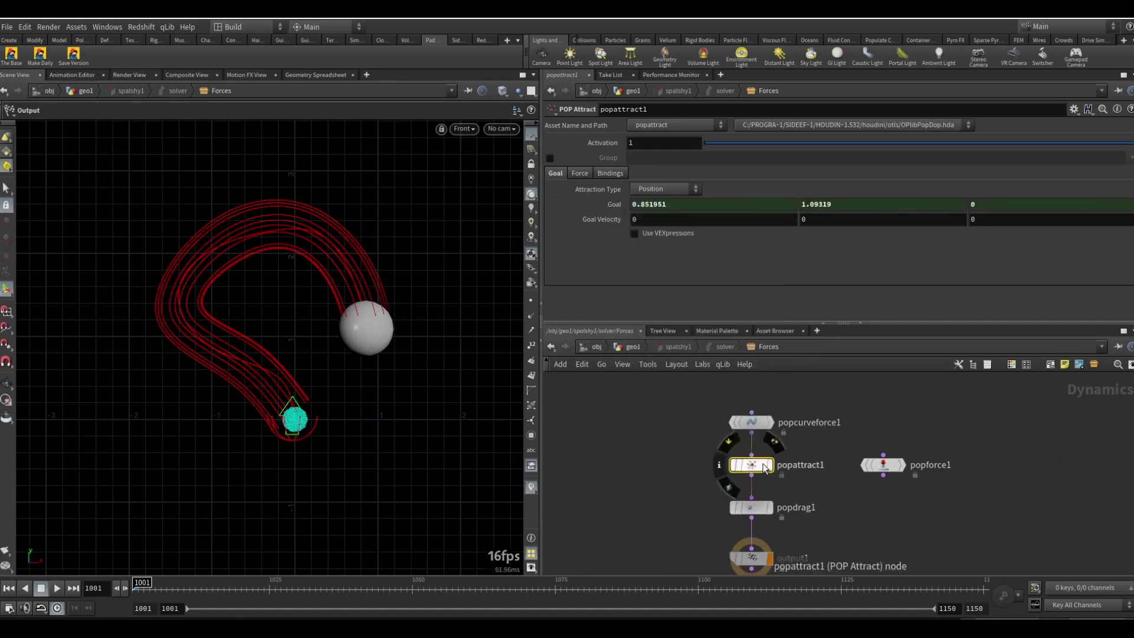
middle_click_drag(656, 465, 643, 457)
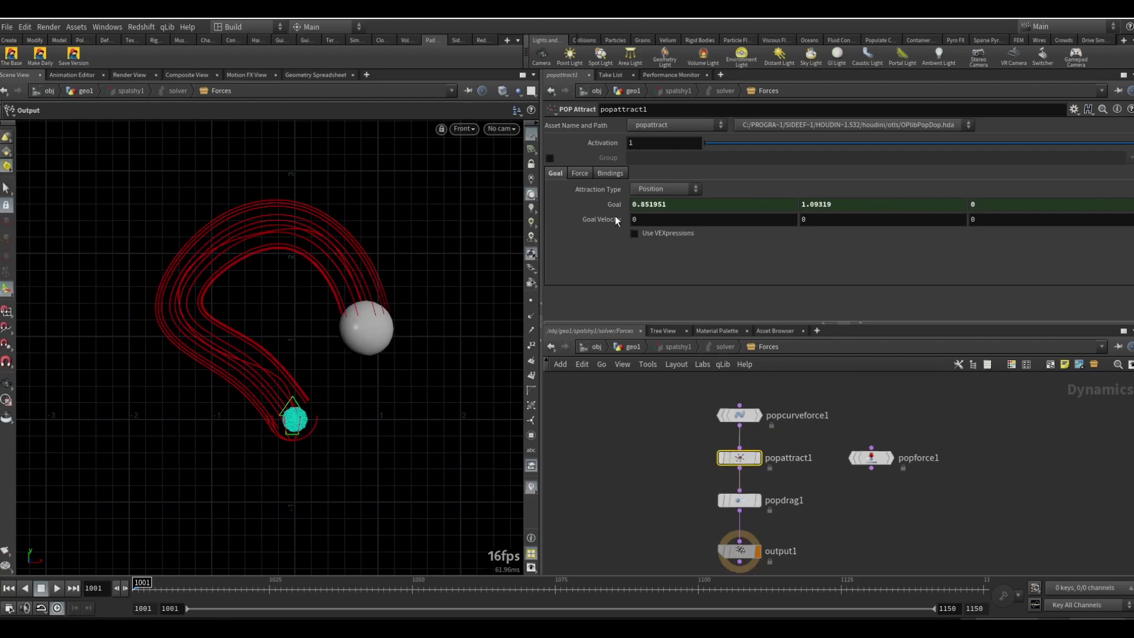
Set the Force Scale of popattract1 to -1000.
left_click(580, 174)
left_click(663, 207)
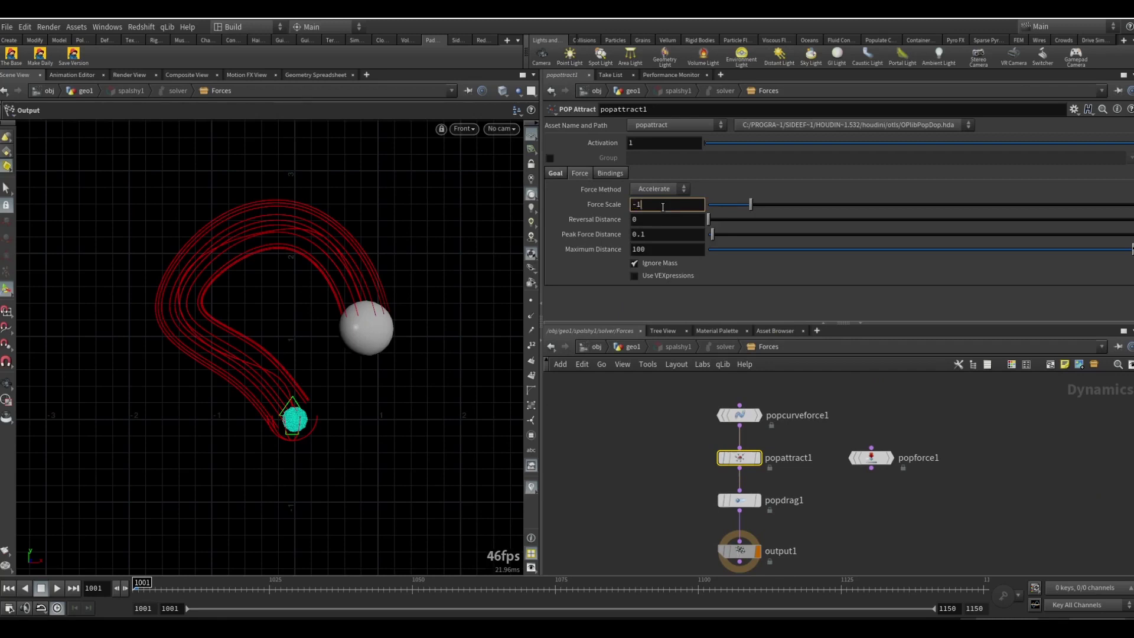
type("-1000")
key("Return")
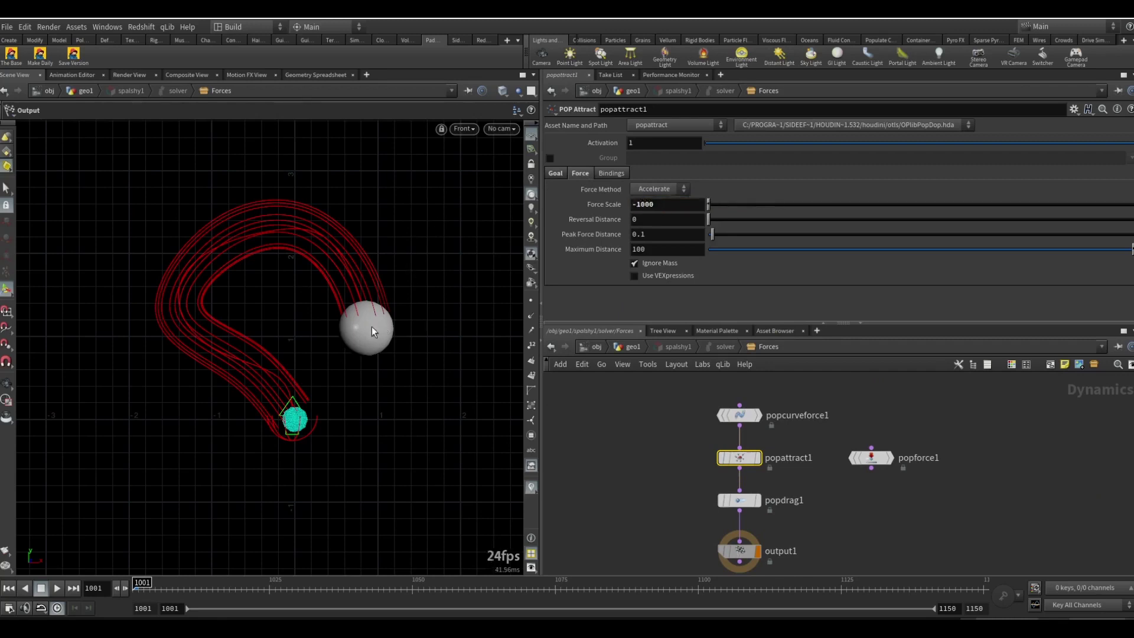
Set the Activation of popattract1 to the expression $FF==1125.
mouse_move(720, 459)
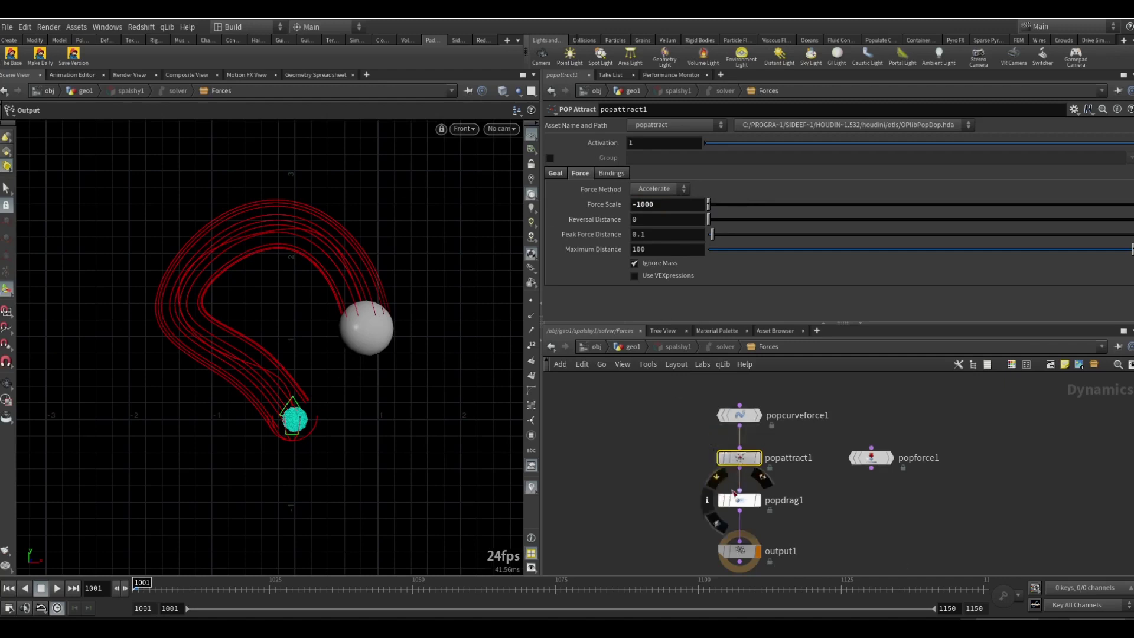
middle_click_drag(650, 471, 636, 499)
left_click(636, 498)
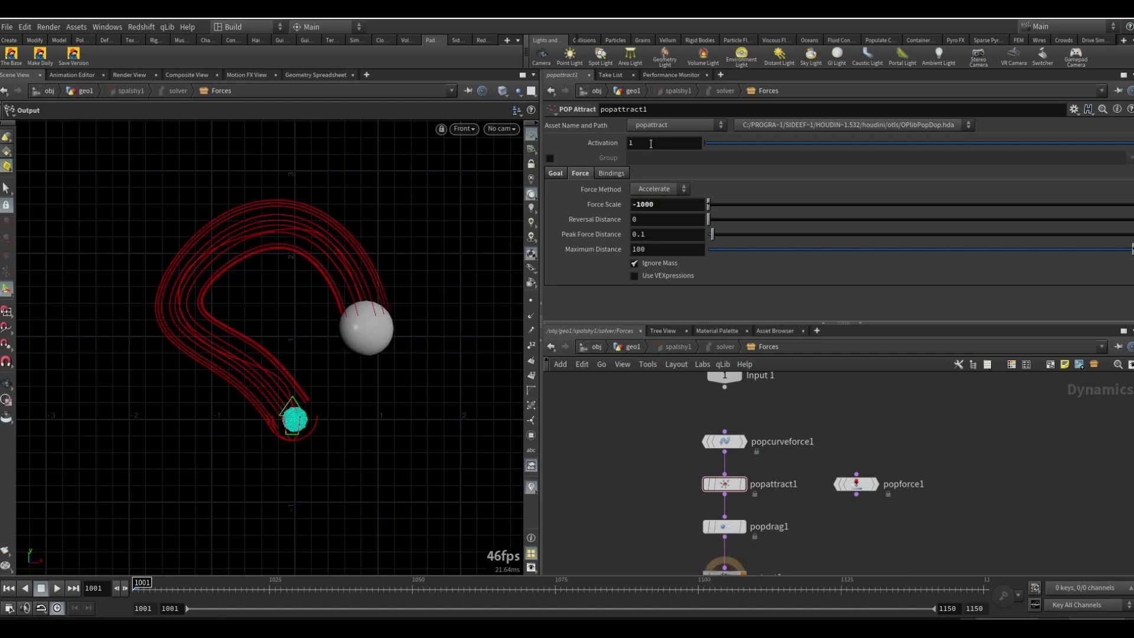
left_click(651, 143)
type("$FF==1125")
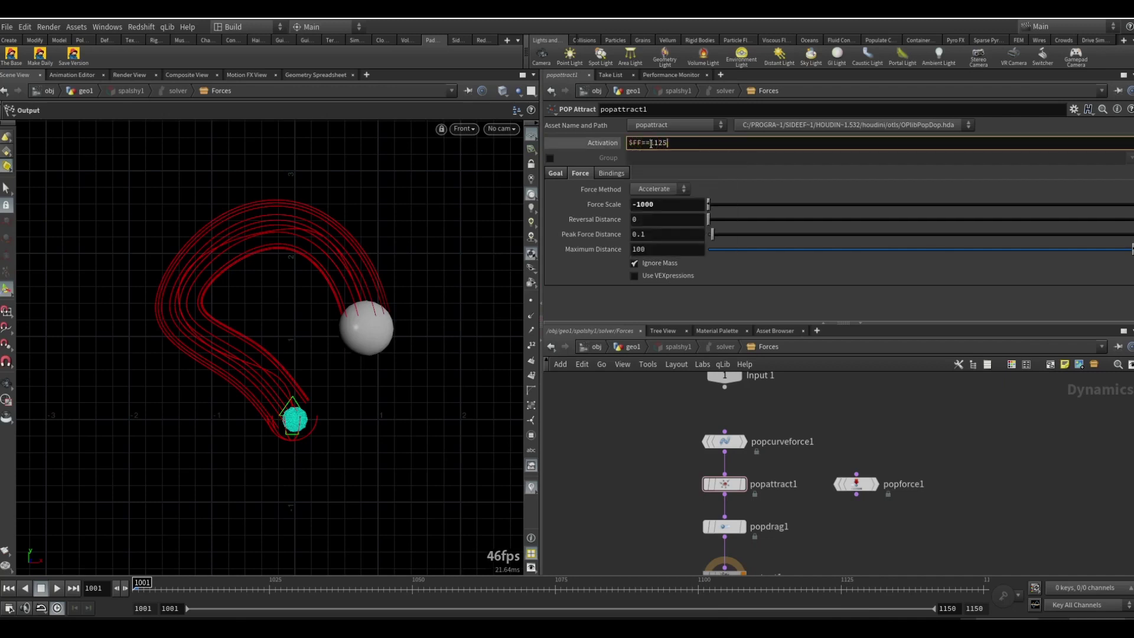
key("Return")
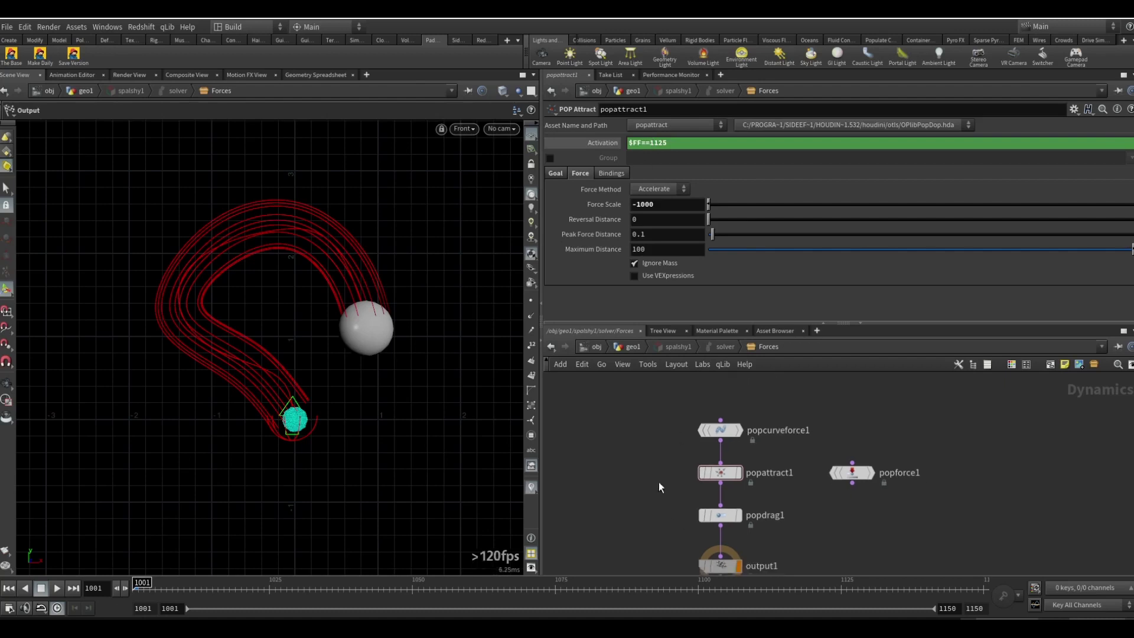
Return to the geo1 network, simulate the fluid with the attract force and scrub to frame 1130.
key("u")
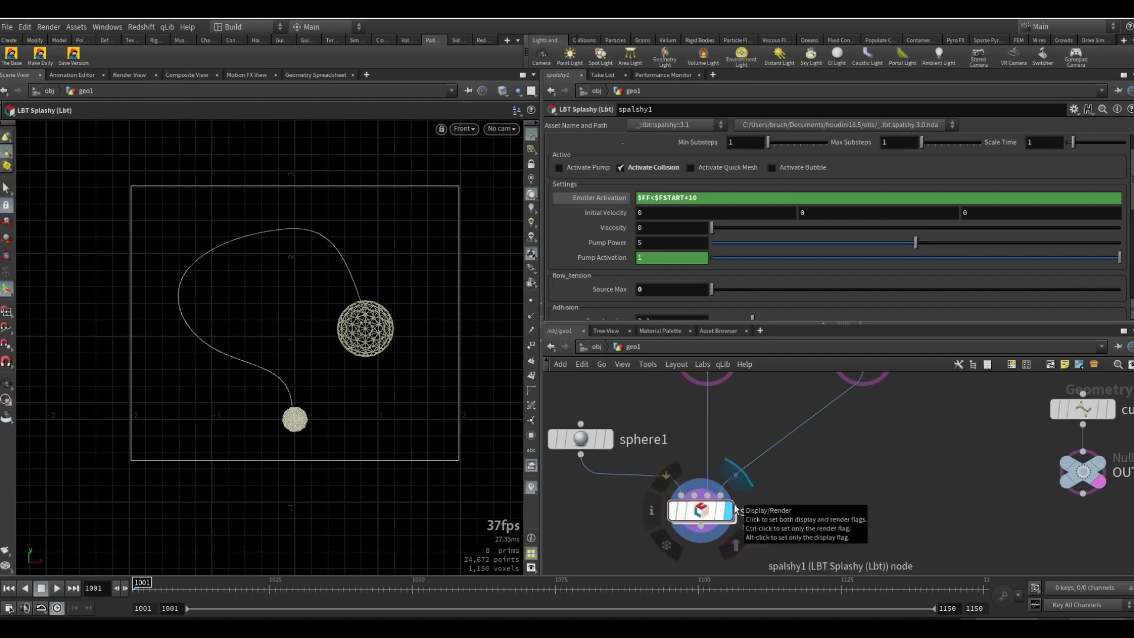
key("Up")
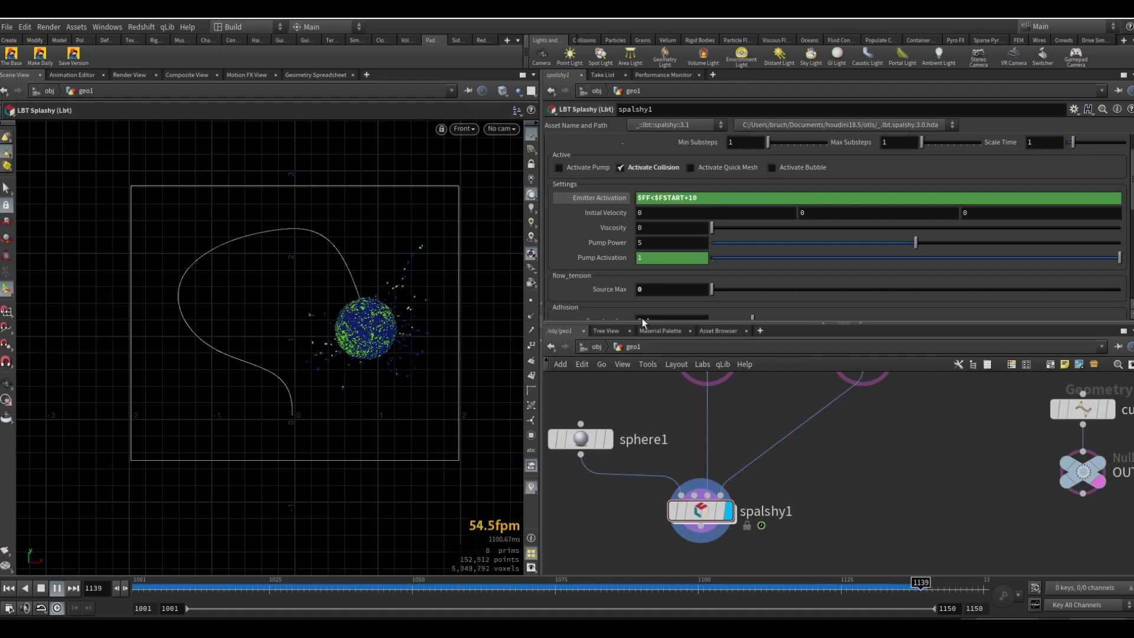
scroll(632, 319, "down", 1)
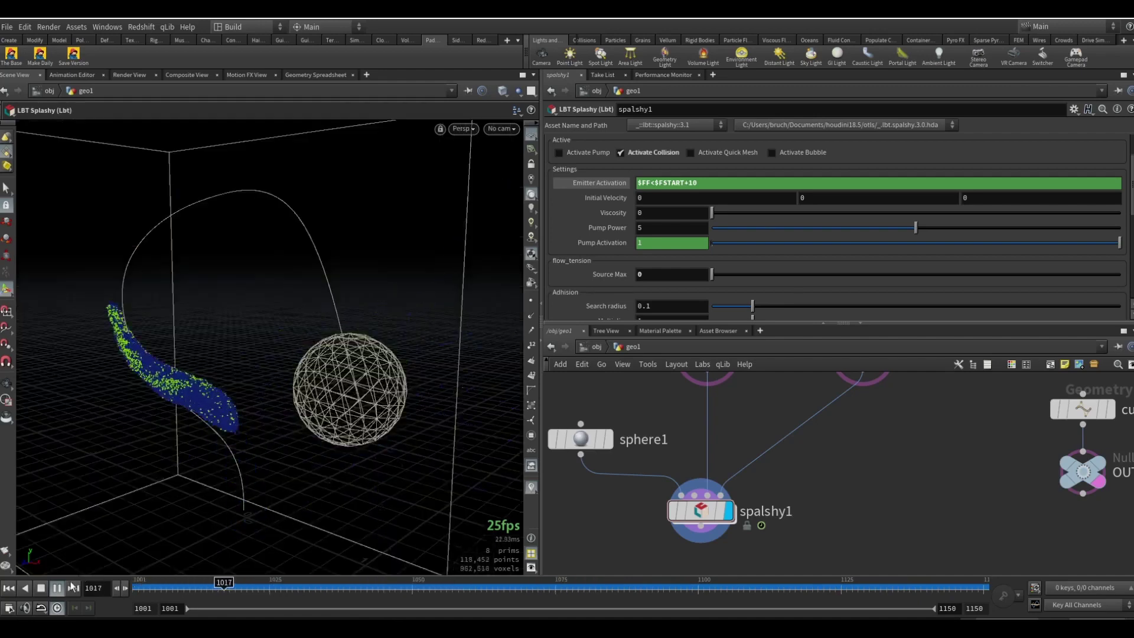
left_click_drag(295, 584, 867, 566)
Examine the particles flying off sphere2 at frame 1130 and activate Quick Mesh on spalshy1.
scroll(564, 253, "down", 3)
scroll(565, 254, "down", 5)
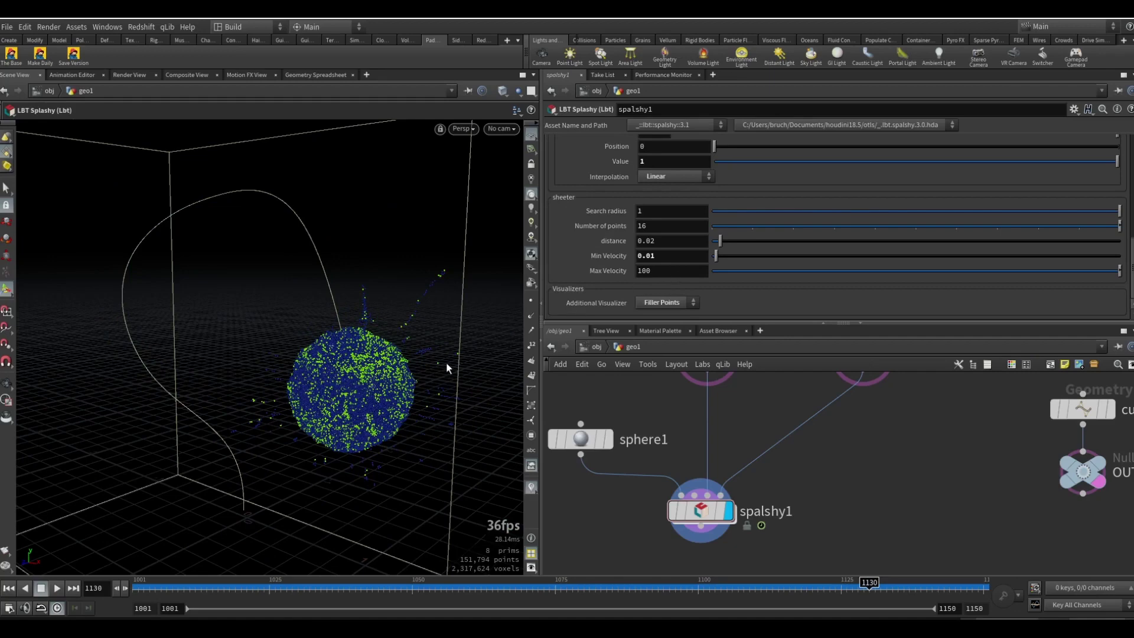
left_click_drag(397, 368, 427, 307, "alt")
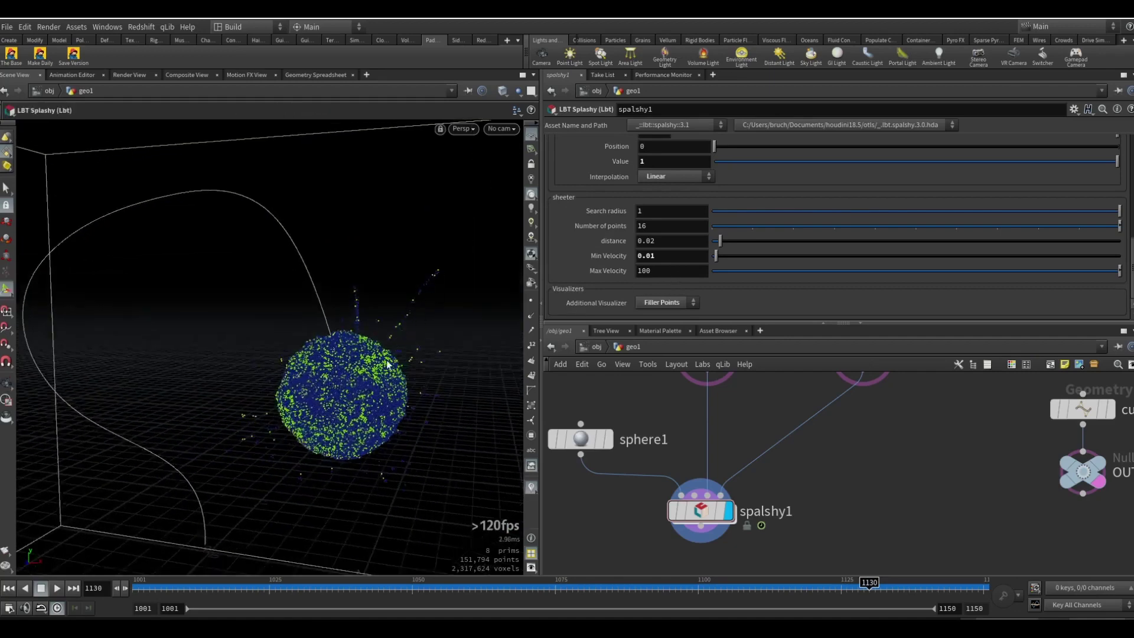
scroll(426, 286, "up", 6)
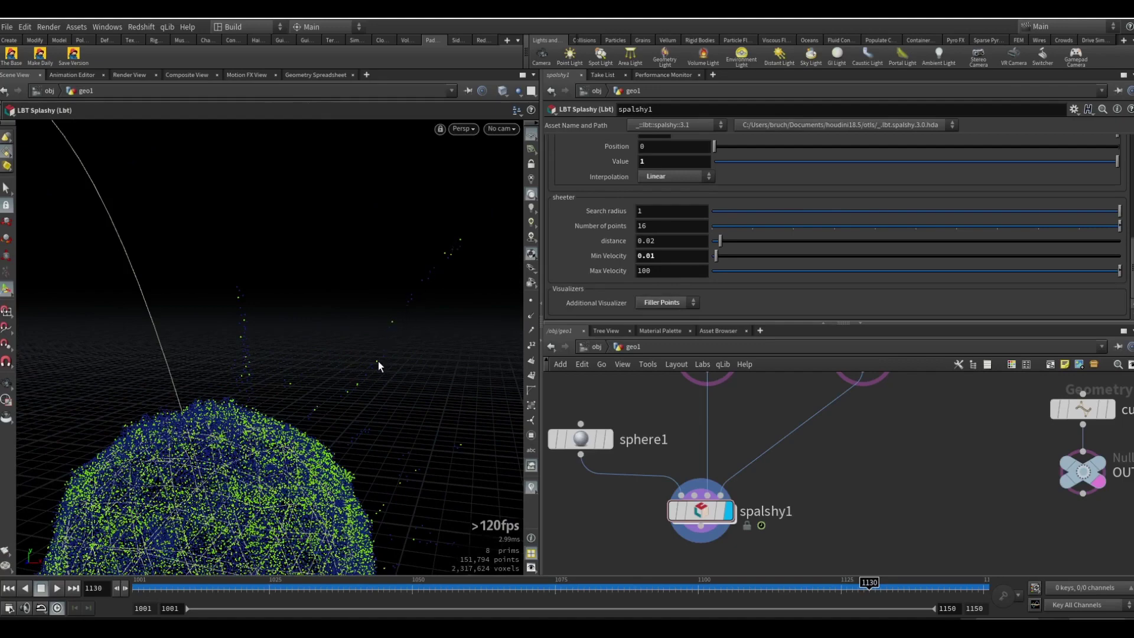
scroll(337, 402, "down", 8)
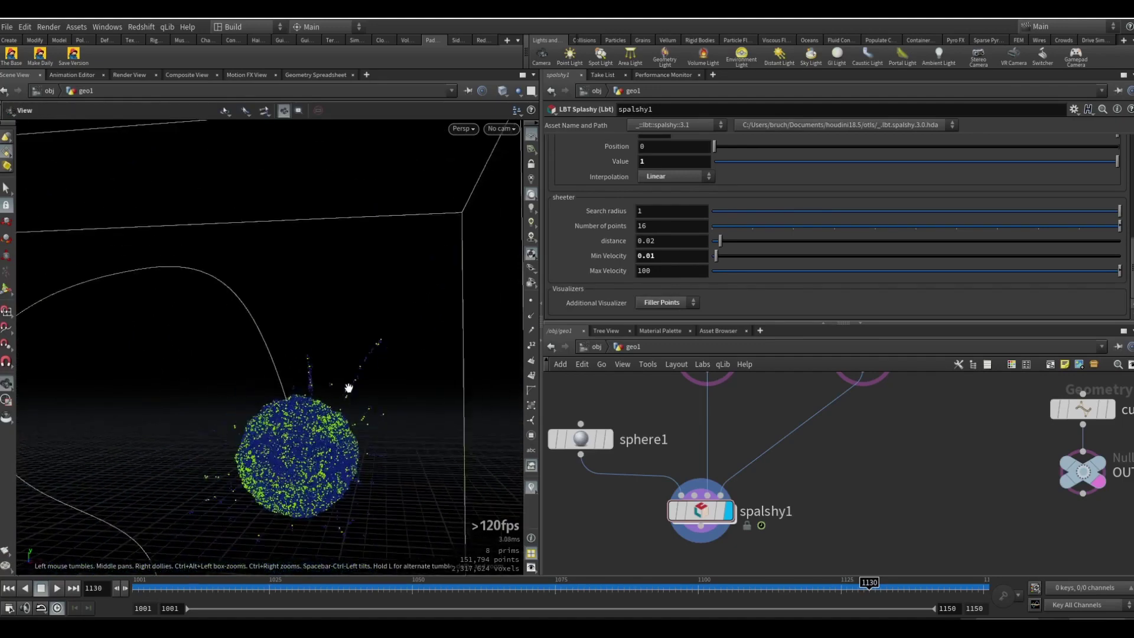
left_click_drag(370, 389, 470, 339)
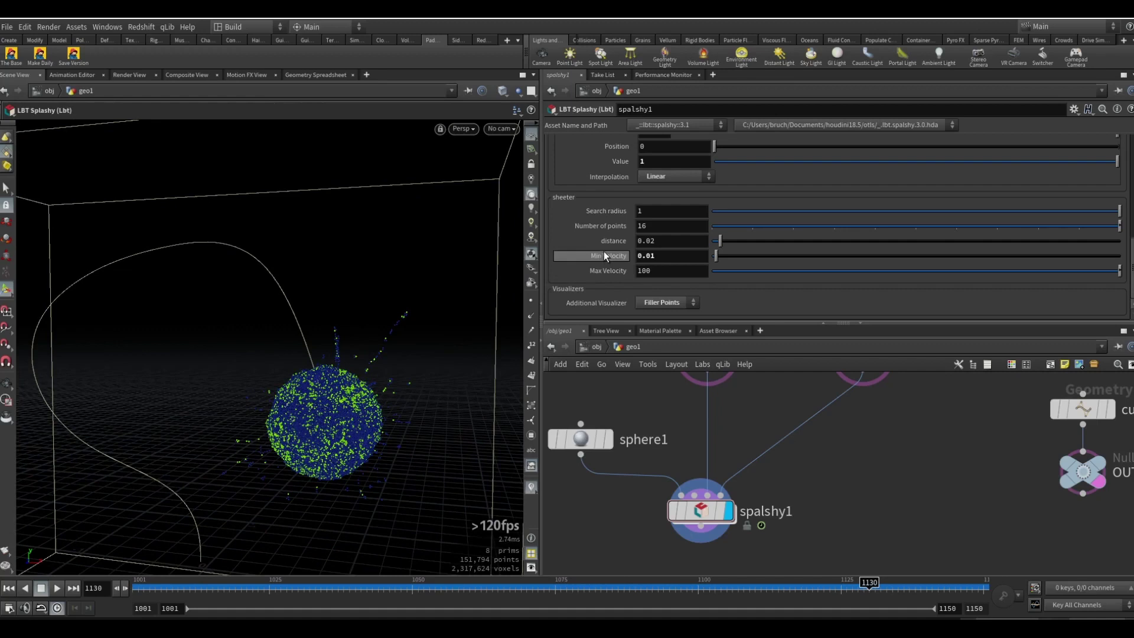
scroll(604, 251, "up", 12)
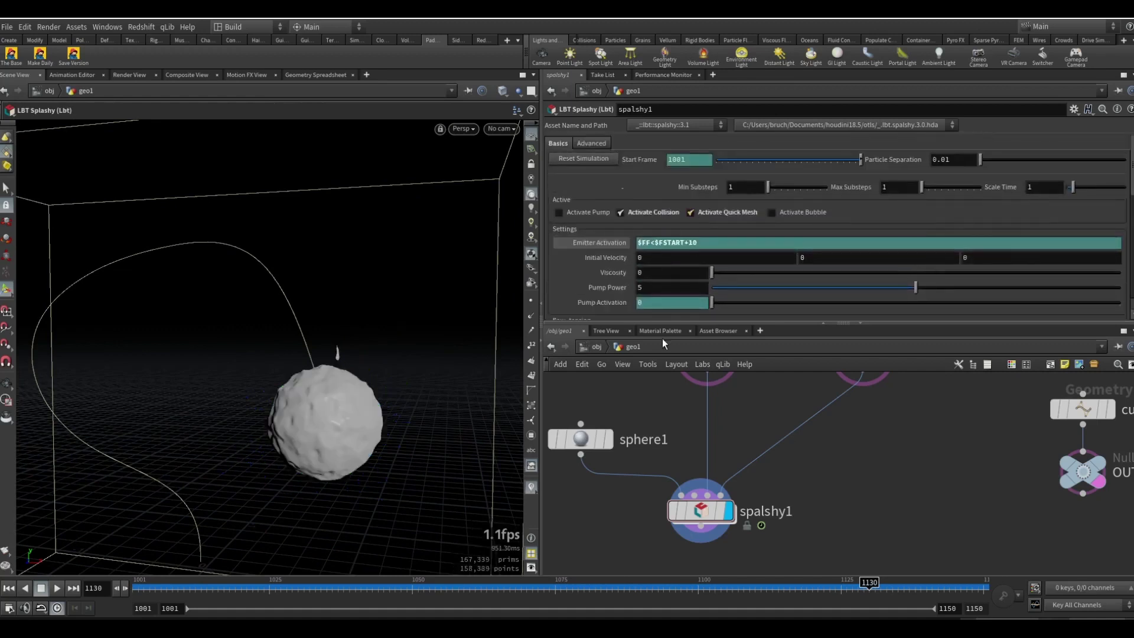
Deactivate Quick Mesh on spalshy1 and scrub to frame 1125 to examine the particles bursting off the sphere.
mouse_move(364, 434)
left_mouse_down("alt")
mouse_move(287, 442)
mouse_move(366, 439)
left_mouse_up("alt")
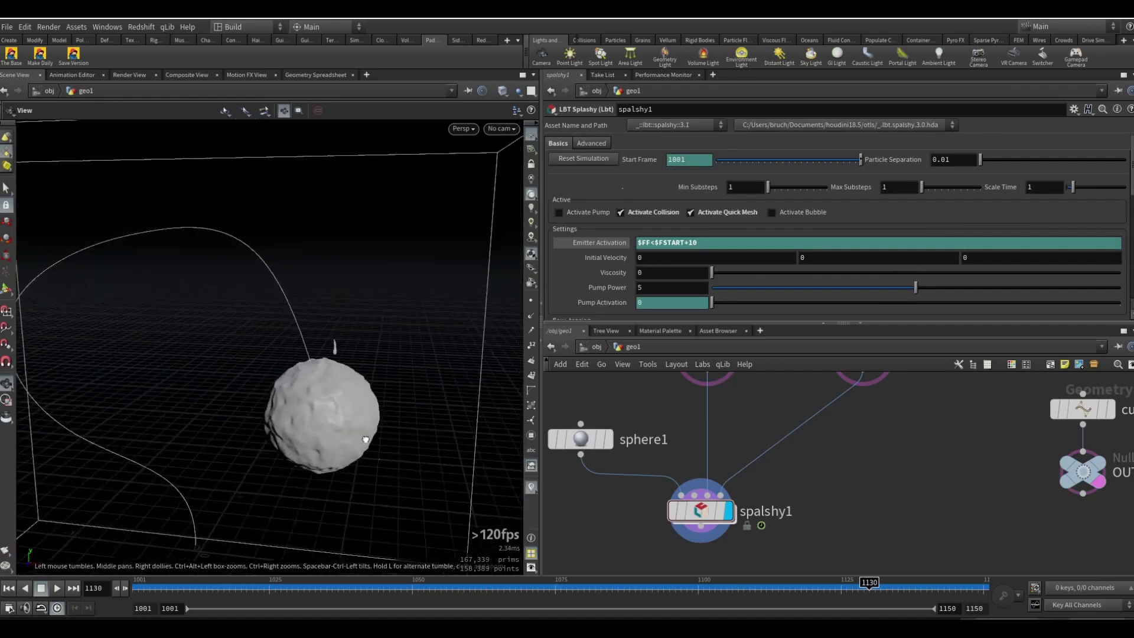
left_click(702, 211)
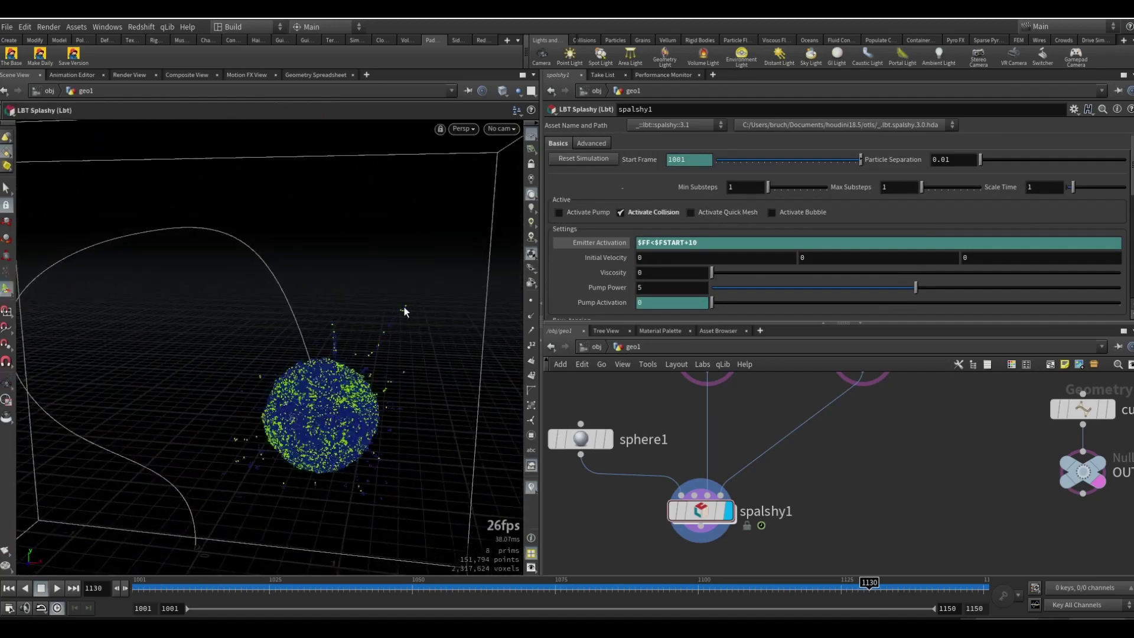
scroll(572, 290, "down", 10)
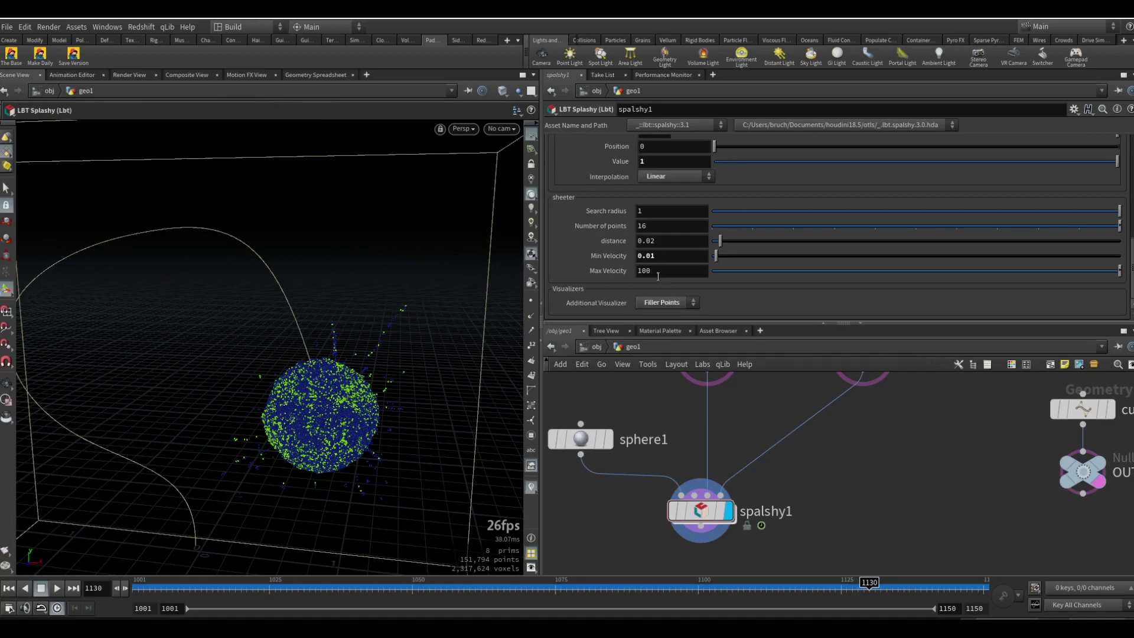
left_click_drag(863, 588, 784, 588)
left_click_drag(800, 589, 835, 588)
right_click_drag(313, 405, 364, 395, "alt")
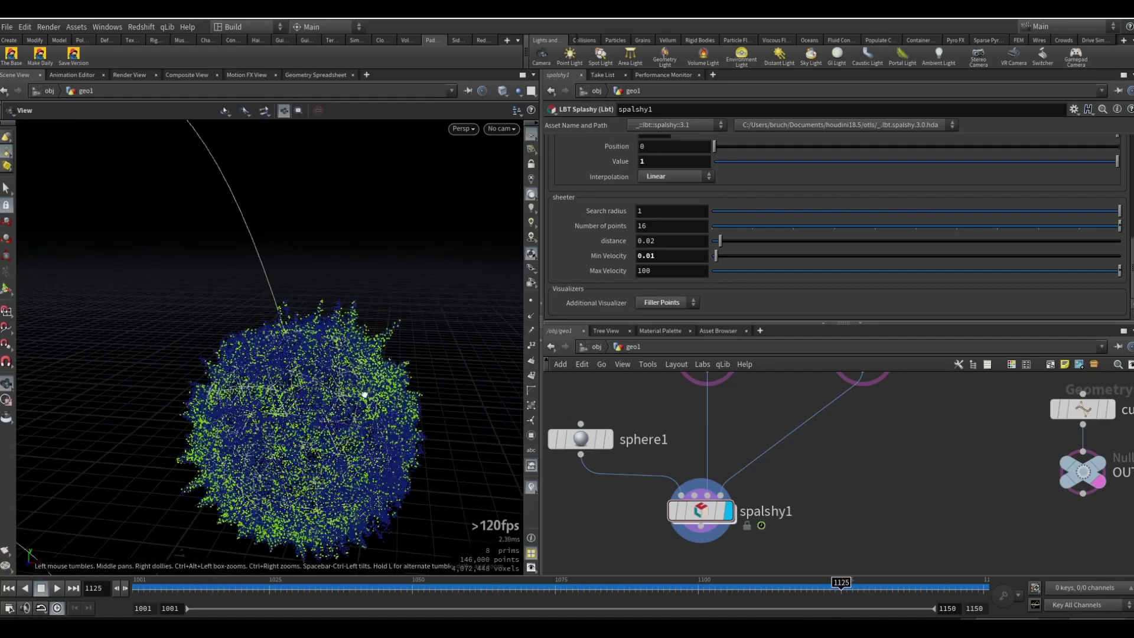
mouse_move(365, 396)
left_mouse_down("alt")
mouse_move(339, 382)
mouse_move(366, 384)
left_mouse_up("alt")
Activate Quick Mesh on spalshy1, inspect the meshed burst from frame 1125 to 1129, and deactivate Quick Mesh.
scroll(620, 207, "up", 10)
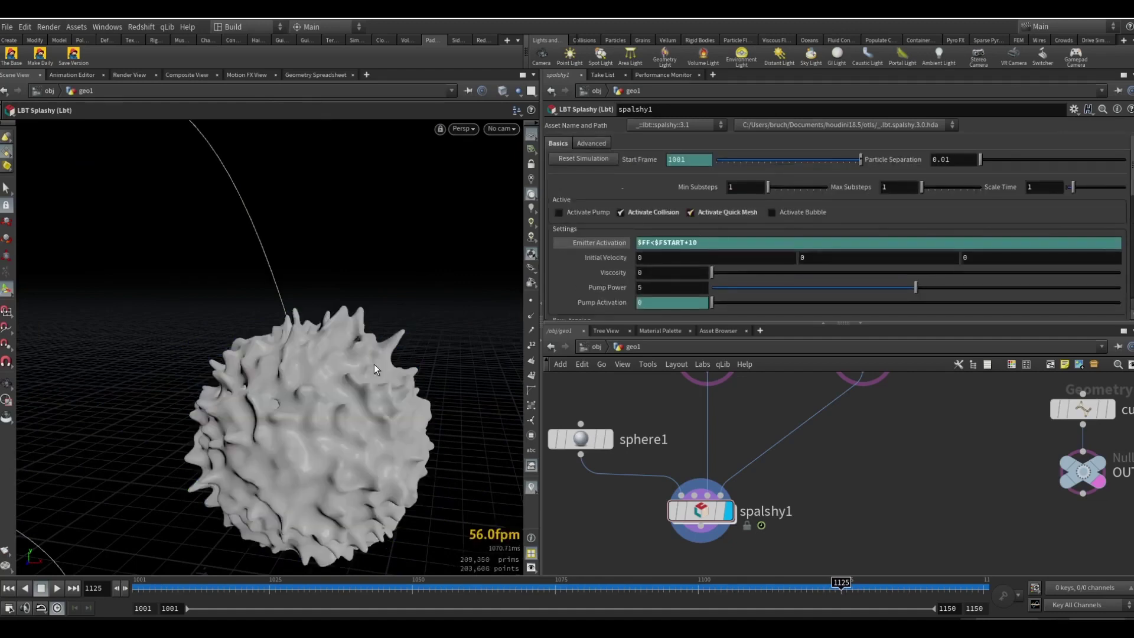
left_click_drag(375, 368, 354, 433, "alt")
right_click_drag(354, 432, 369, 420, "alt")
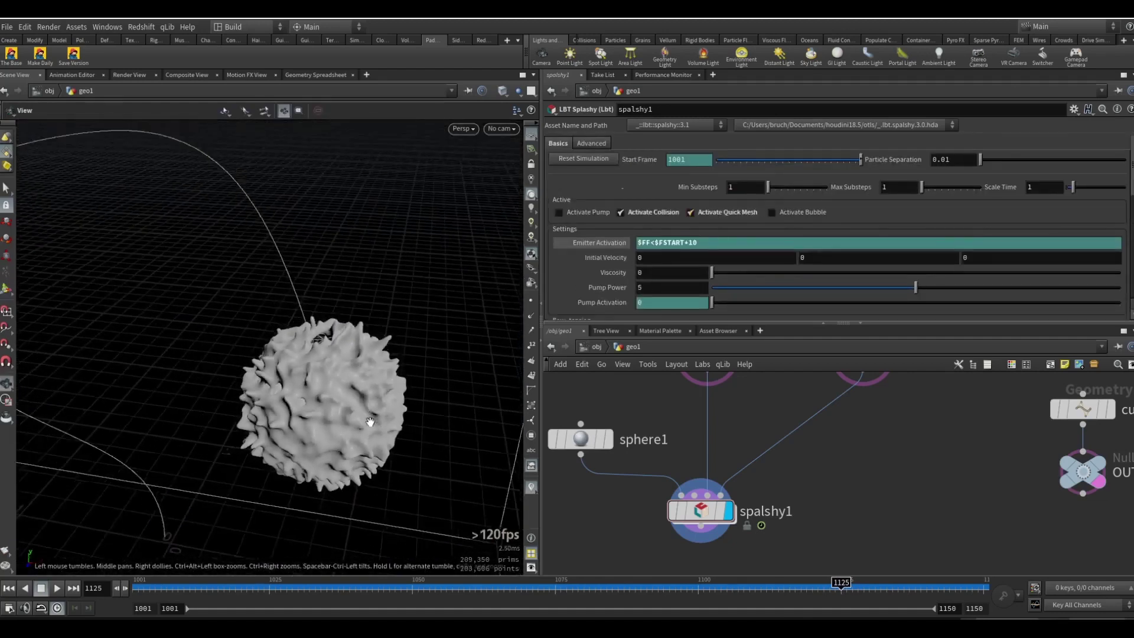
left_click_drag(369, 420, 438, 435, "alt")
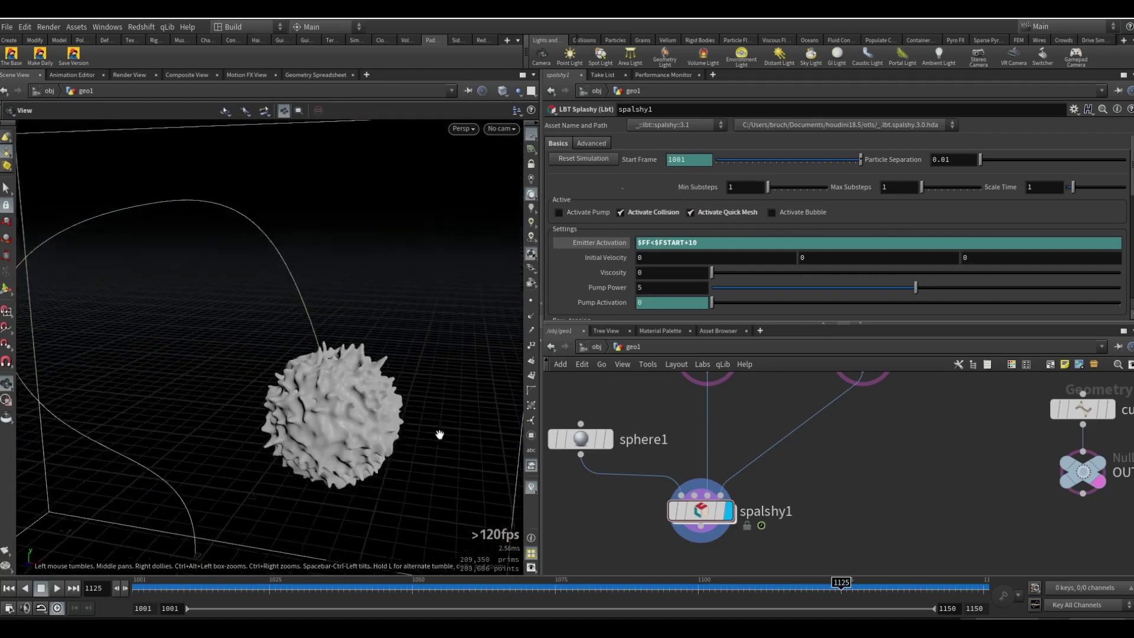
left_click(858, 588)
left_click(866, 588)
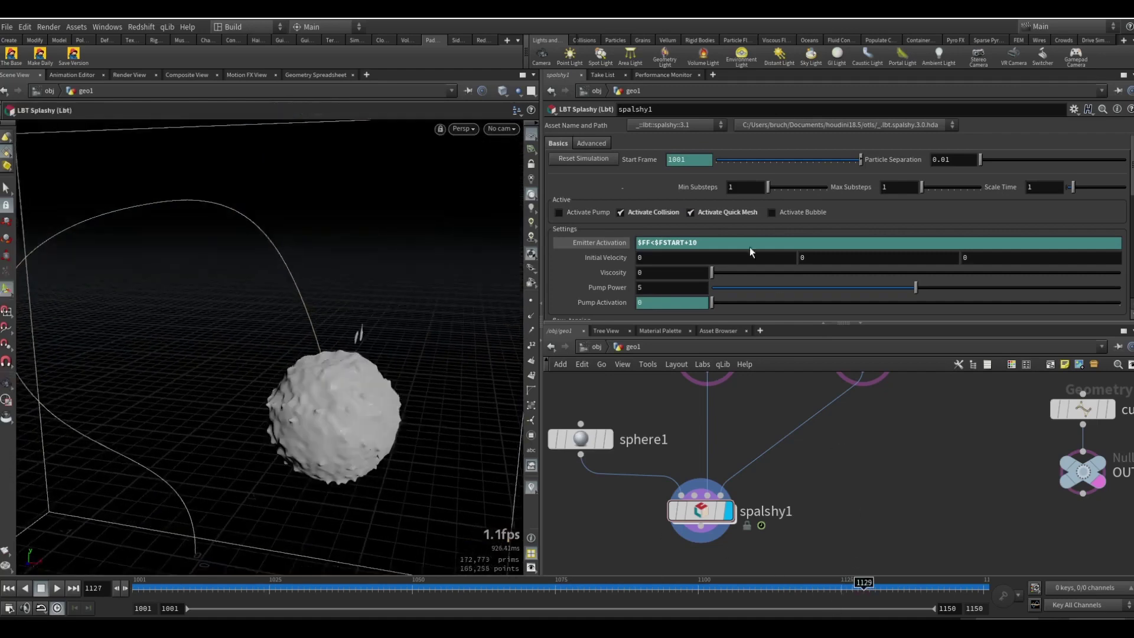
left_click(725, 211)
Set the Additional Visualizer of spalshy1 to Droplets.
scroll(555, 290, "down", 5)
scroll(564, 290, "down", 3)
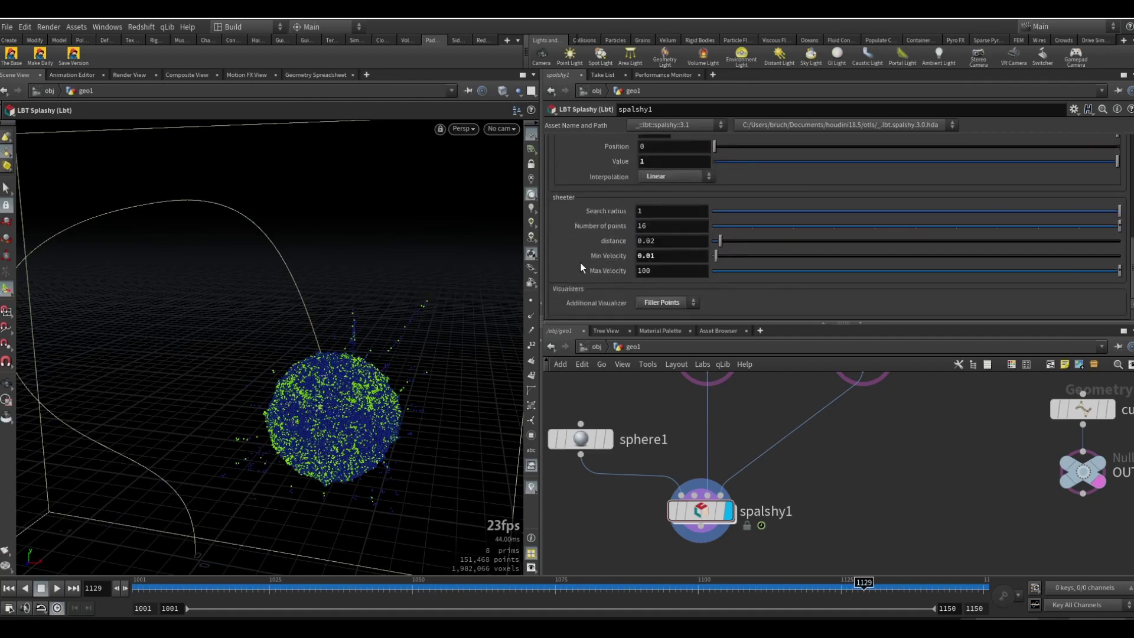
scroll(580, 263, "up", 3)
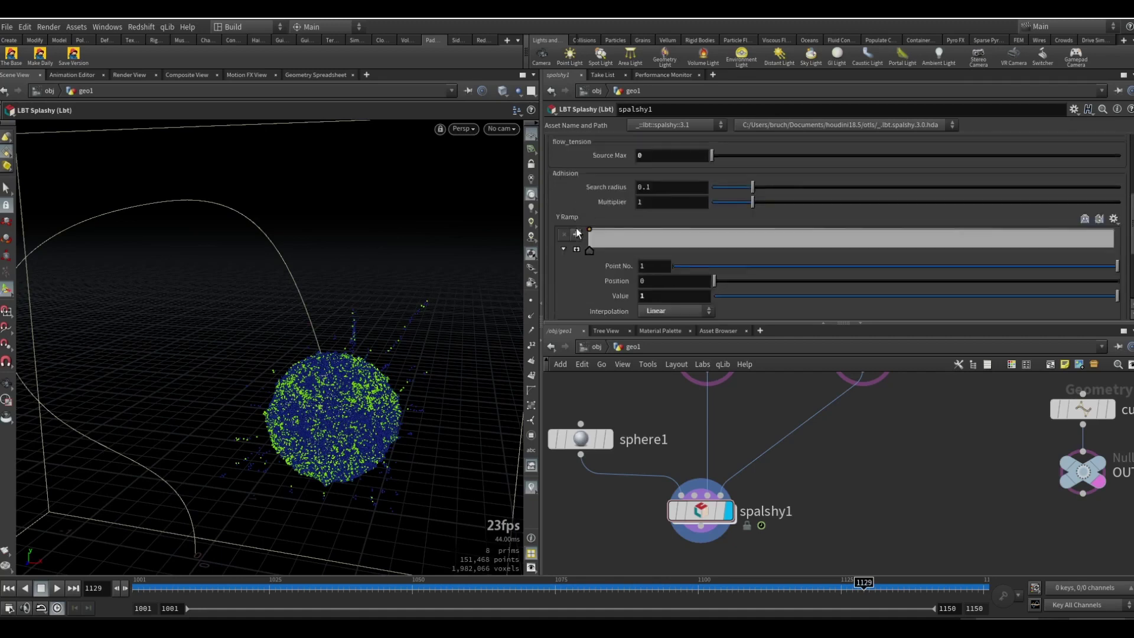
scroll(576, 228, "down", 3)
left_click(660, 305)
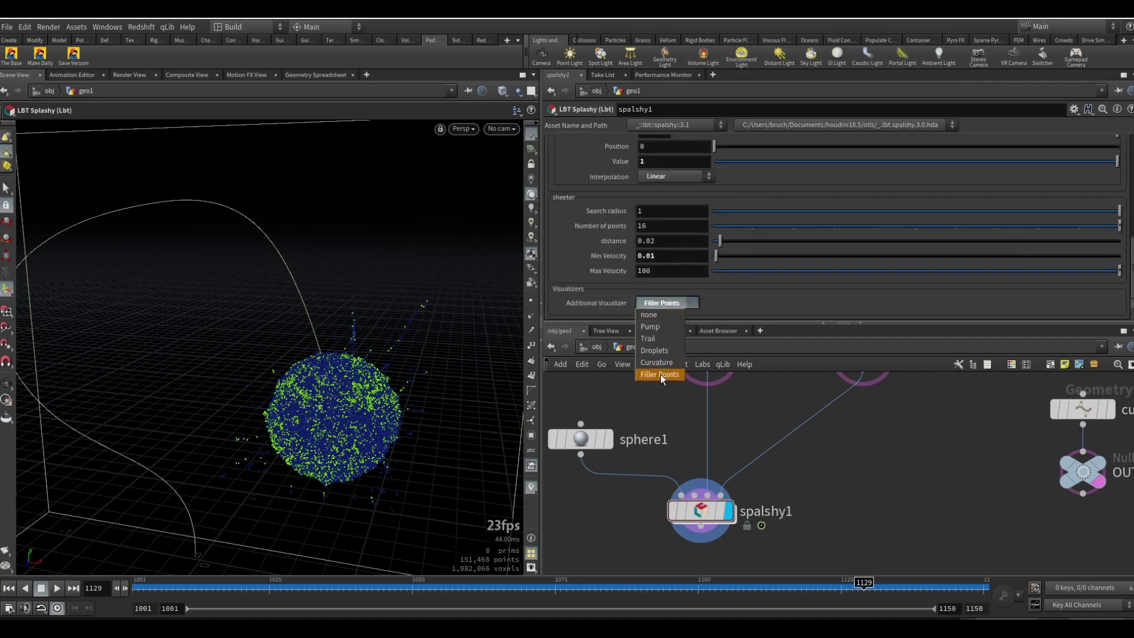
left_click(662, 352)
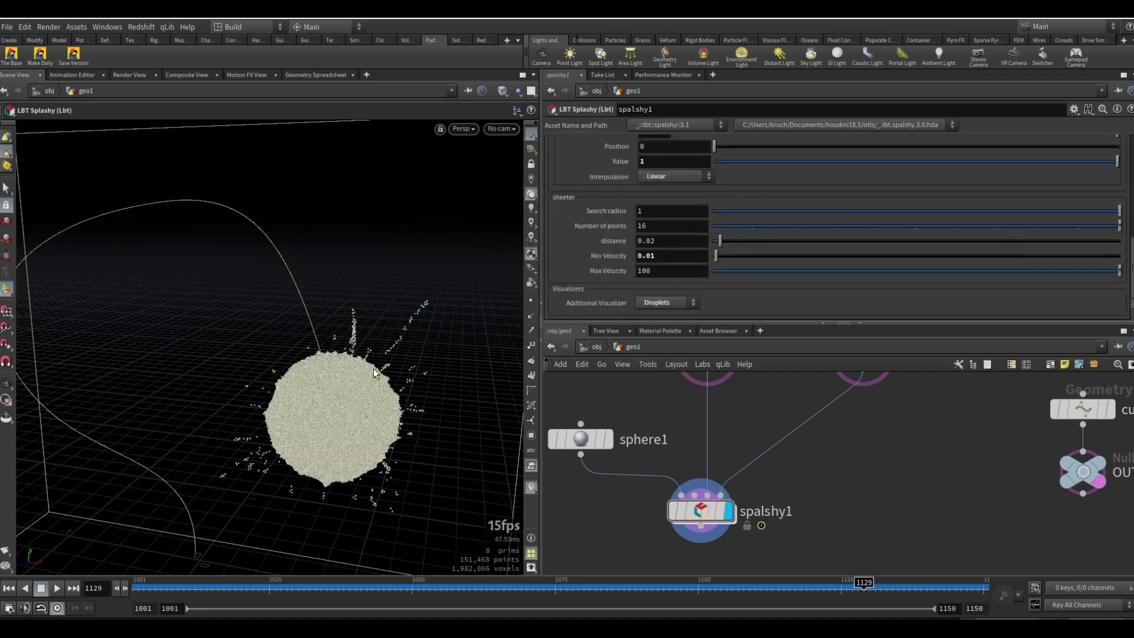
Set the Additional Visualizer of spalshy1 to none and return the timeline to frame 1001.
left_click_drag(374, 372, 390, 346, "alt")
left_click(666, 303)
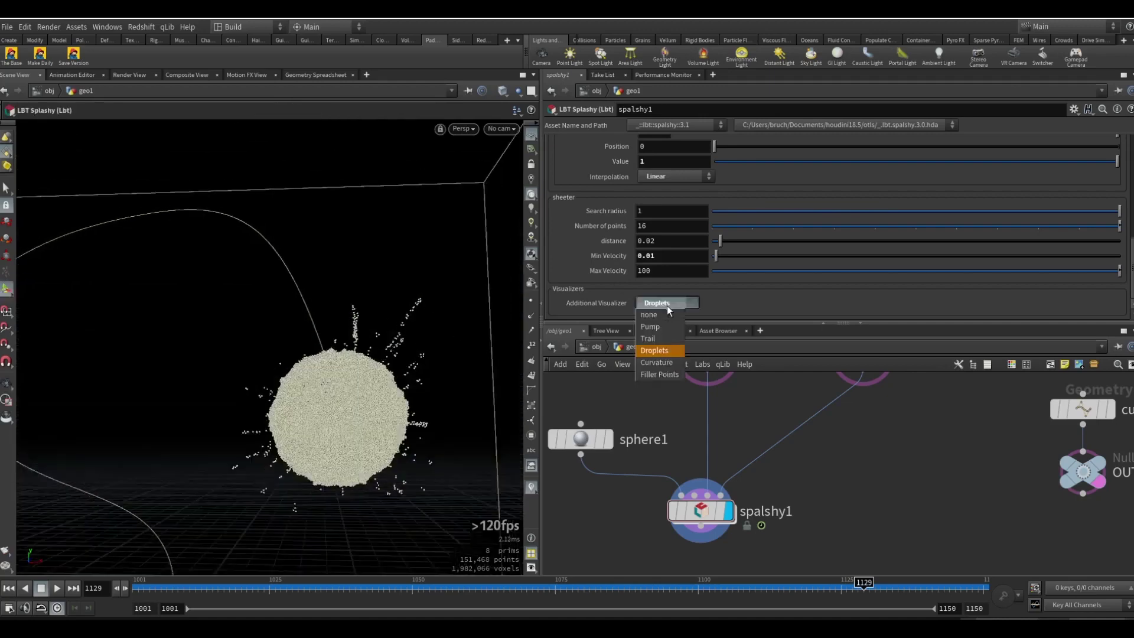
left_click(666, 313)
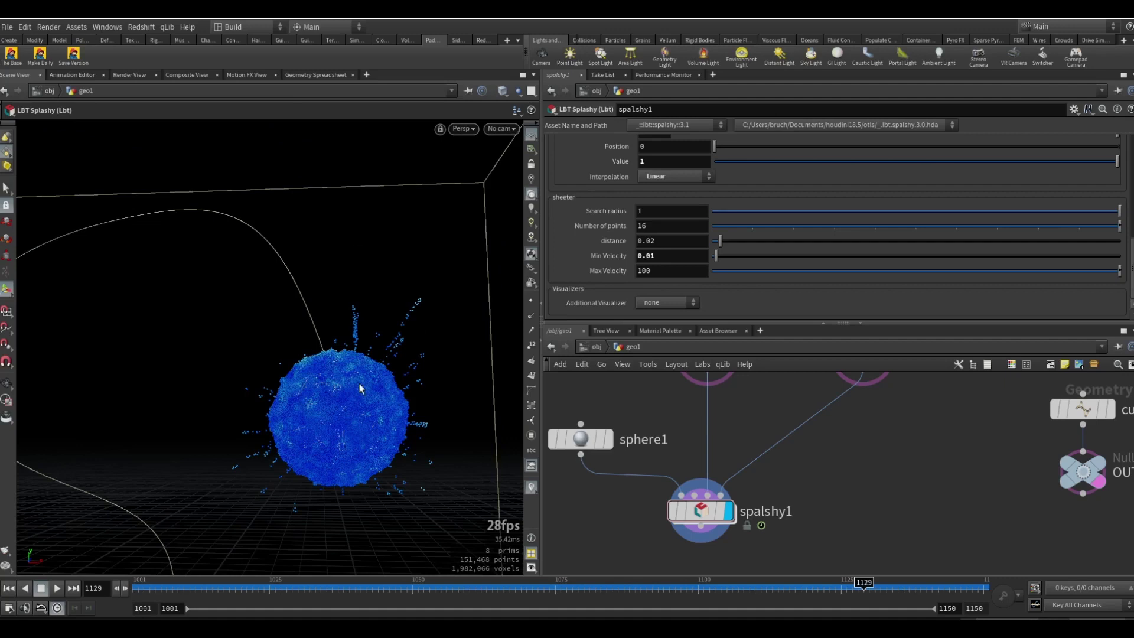
scroll(360, 388, "down", 5)
left_click(13, 586)
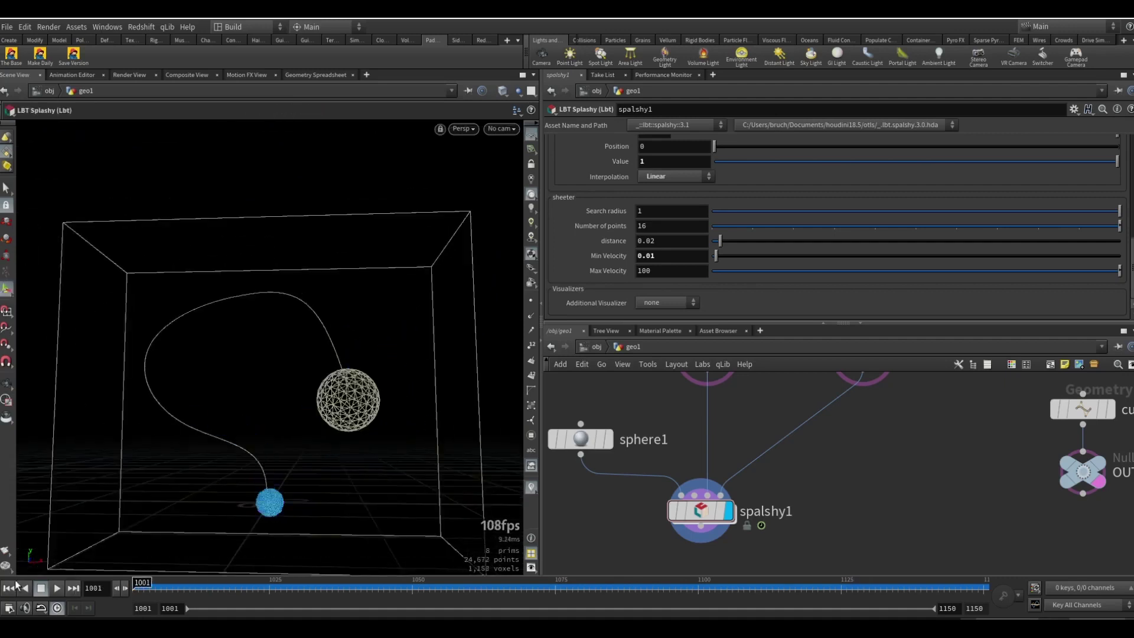